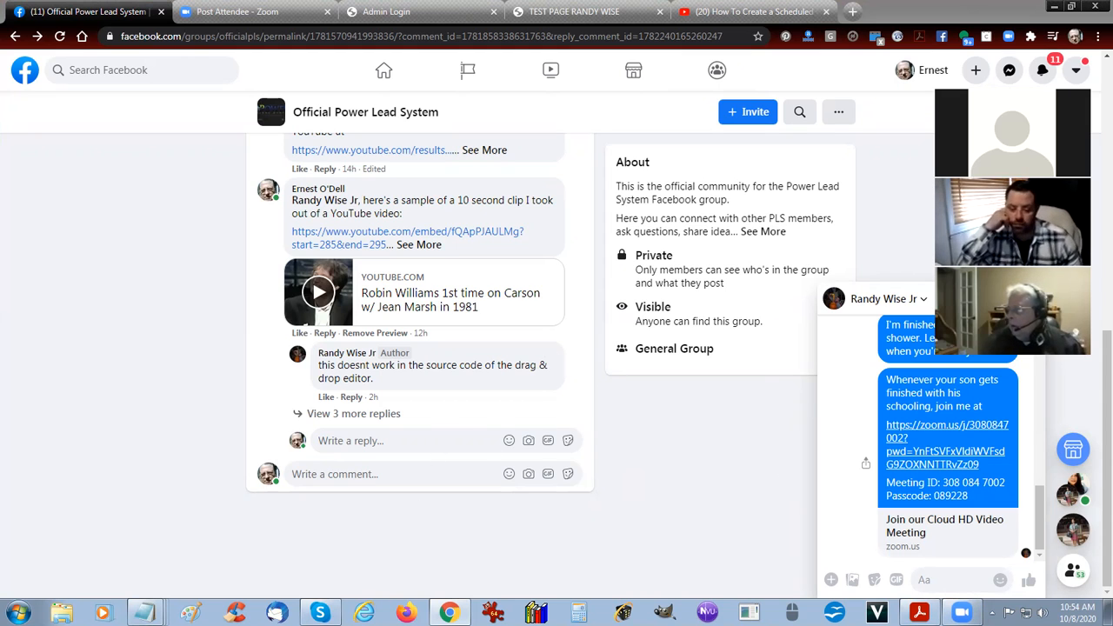
Move the meeting's video thumbnails out of the way and close the open Messenger chat.
left_click_drag(1026, 181, 815, 192)
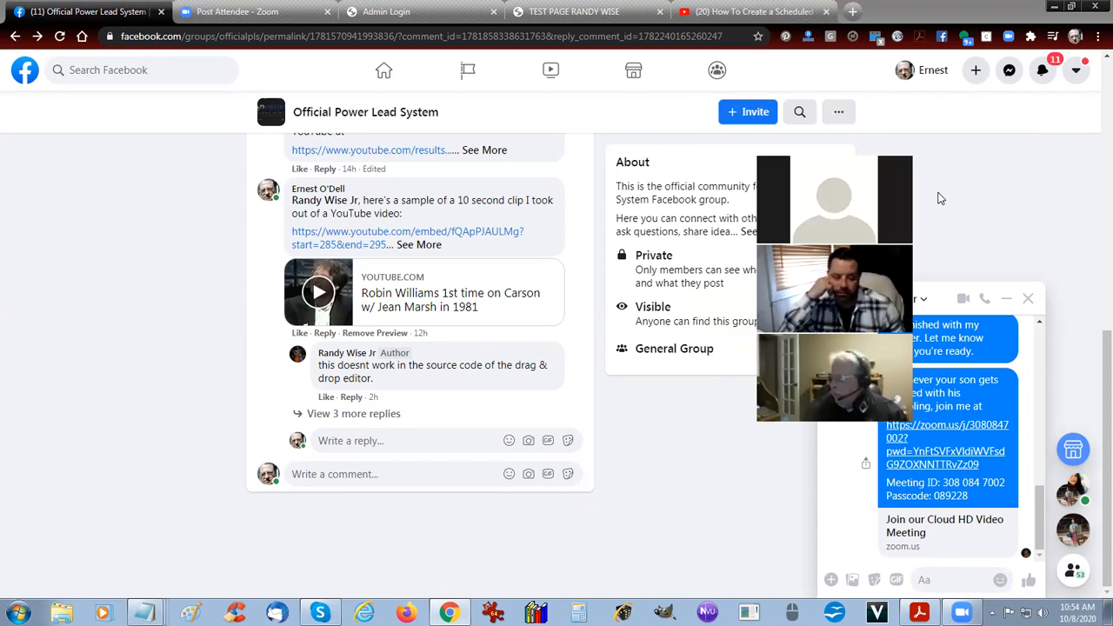
left_click(1028, 298)
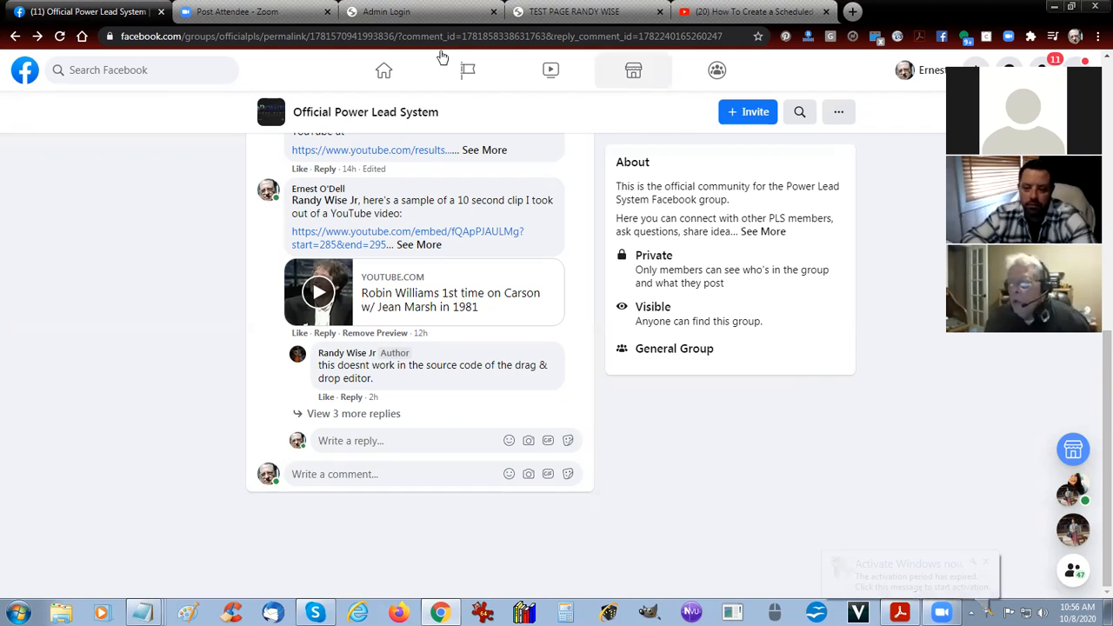
Log in to the Website Administration Area with the prefilled credentials and decline the Master Traffic Institute offer.
left_click(453, 10)
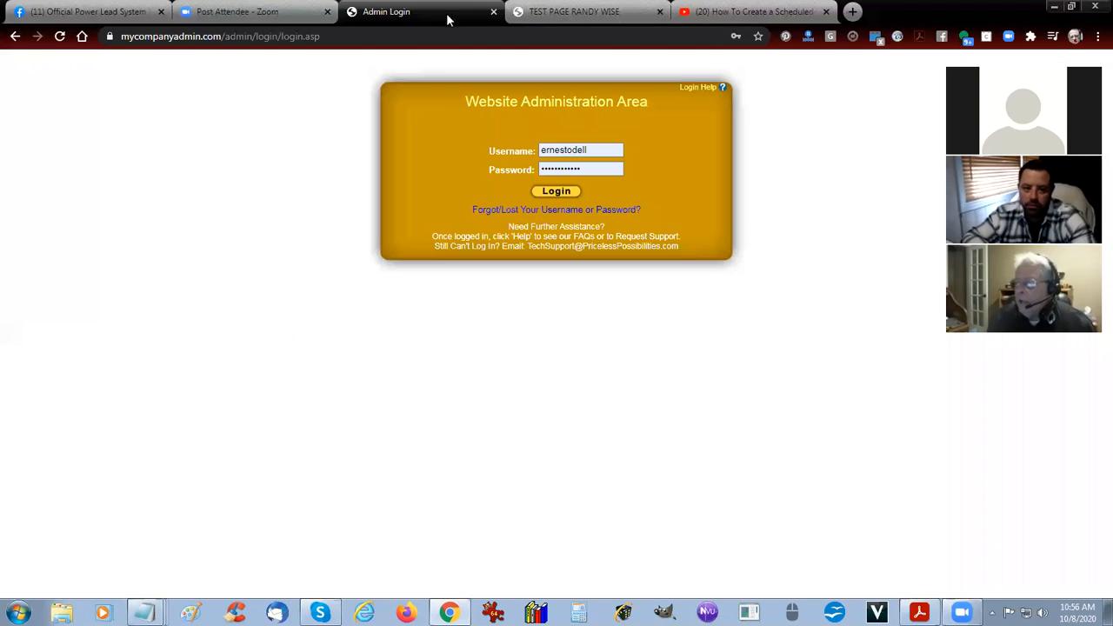
left_click(553, 192)
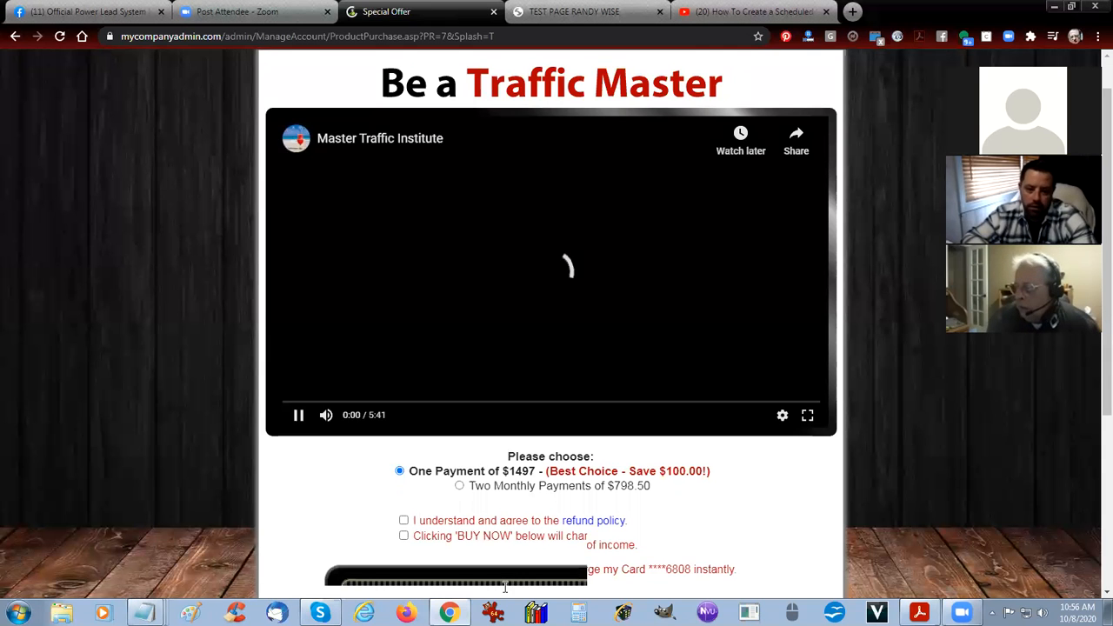
scroll(629, 421, "down", 3)
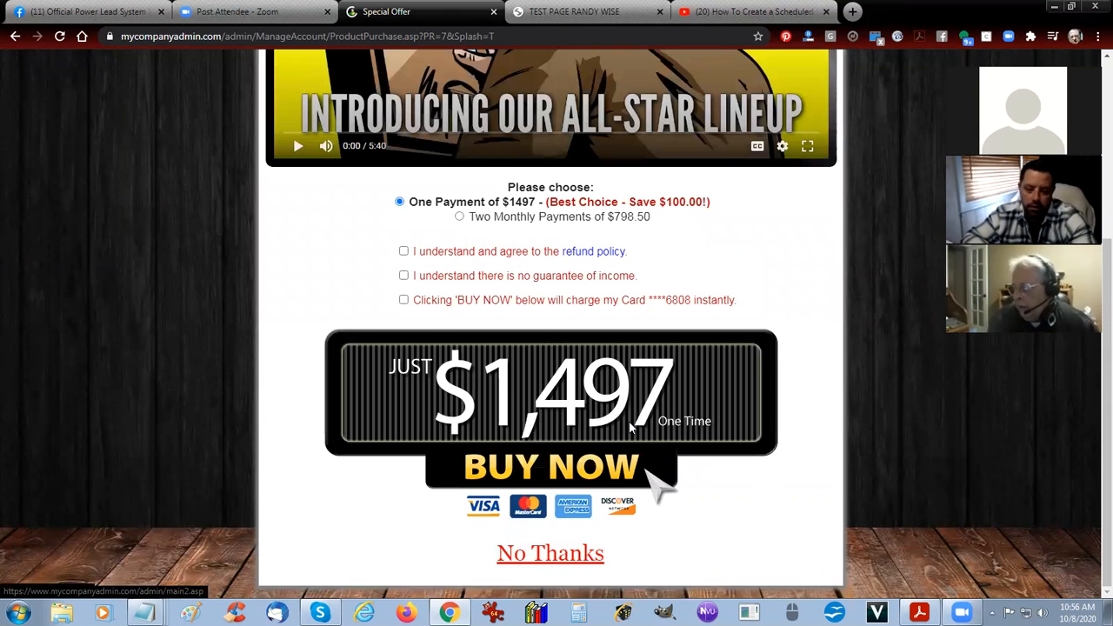
left_click(629, 420)
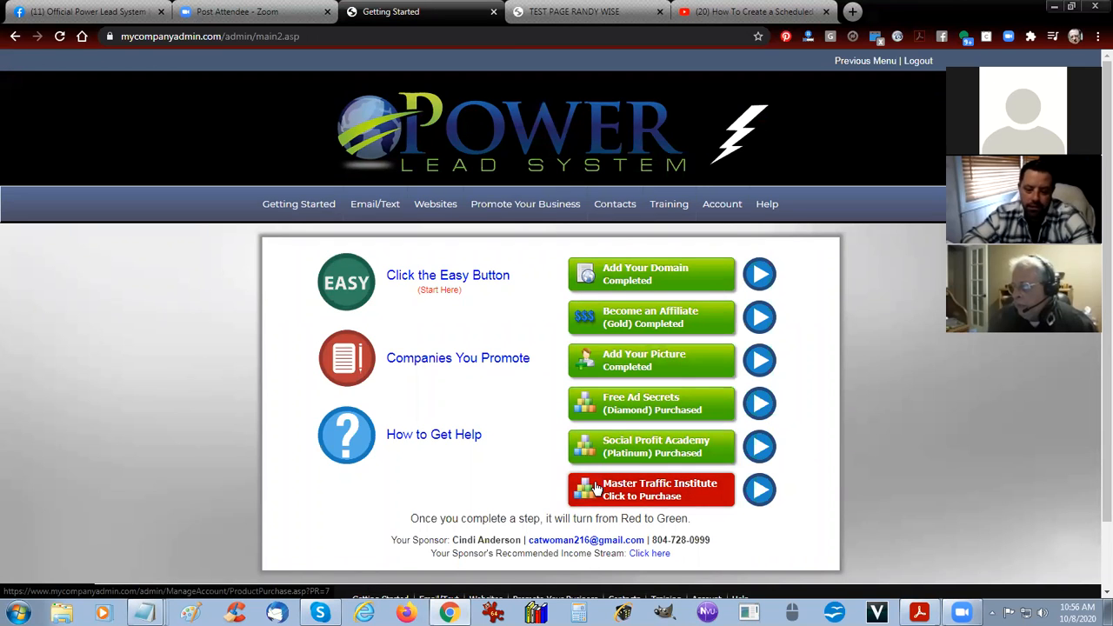
Open the My Webpages list in the Power Lead System website section.
mouse_move(439, 212)
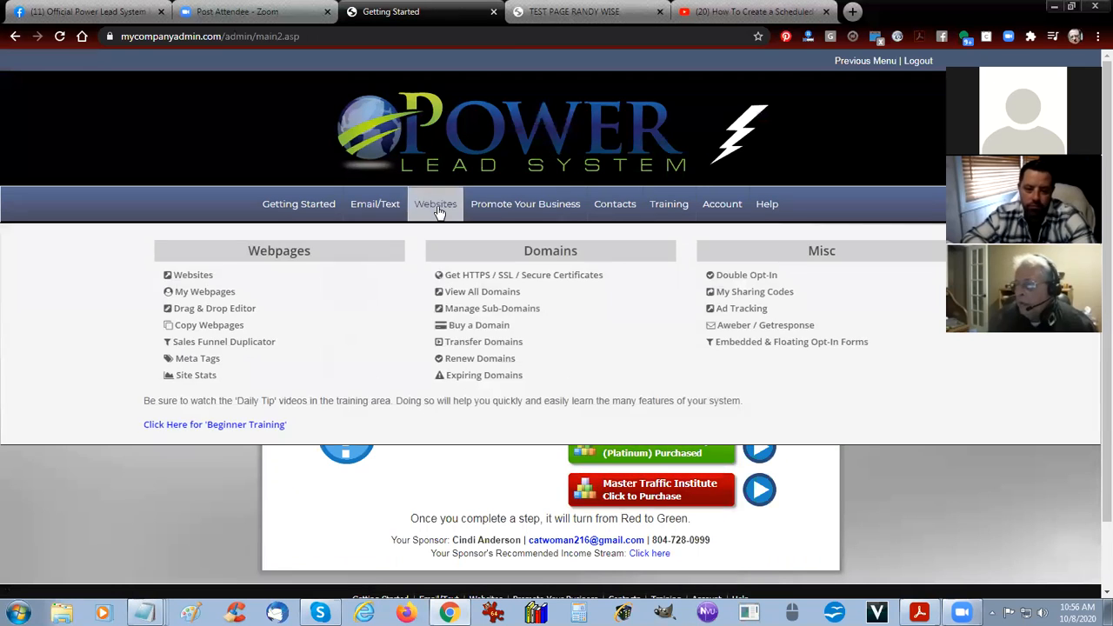
left_click(210, 326)
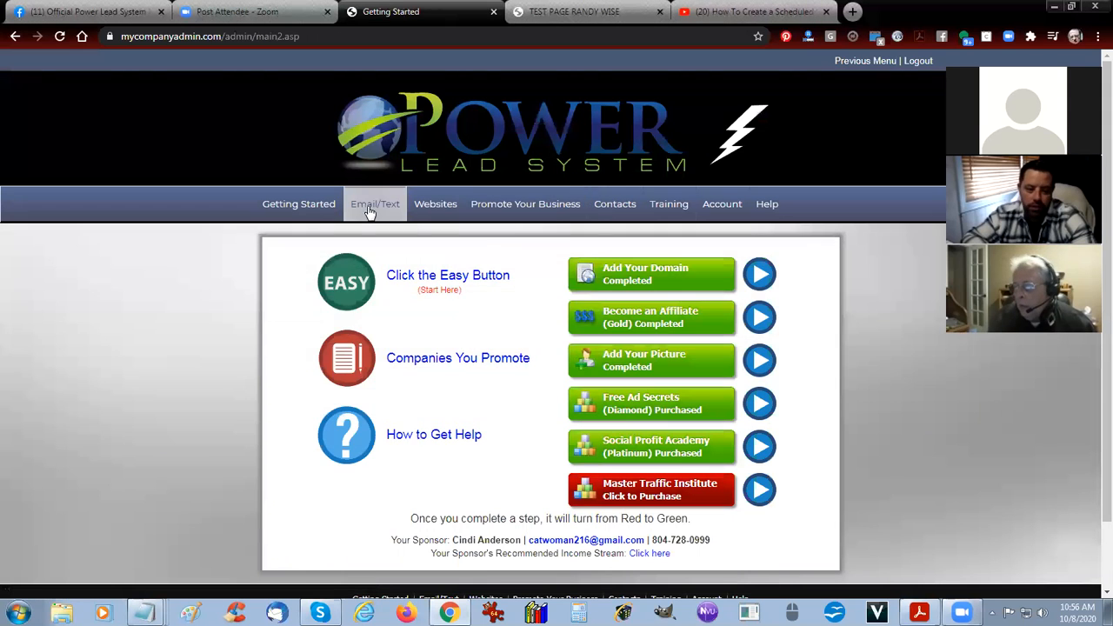
mouse_move(369, 208)
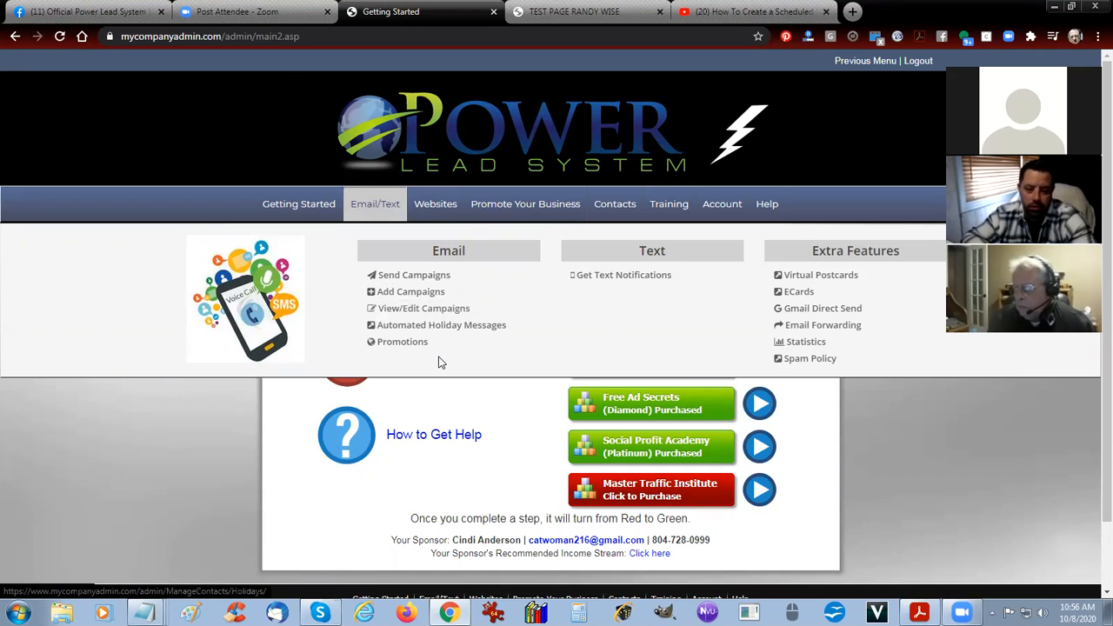
mouse_move(448, 205)
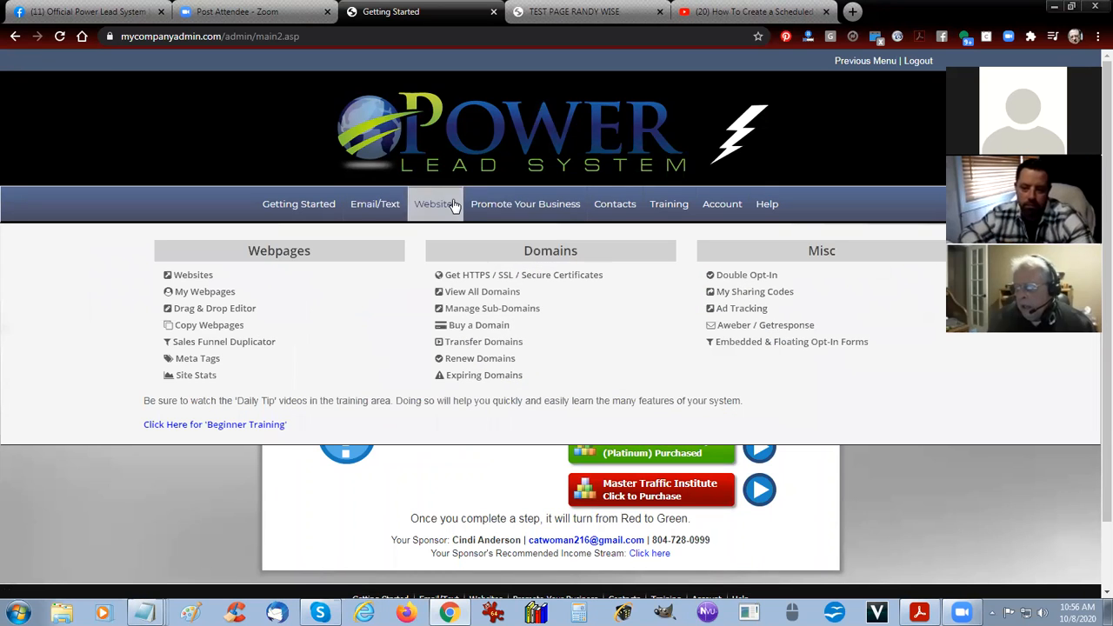
left_click(202, 297)
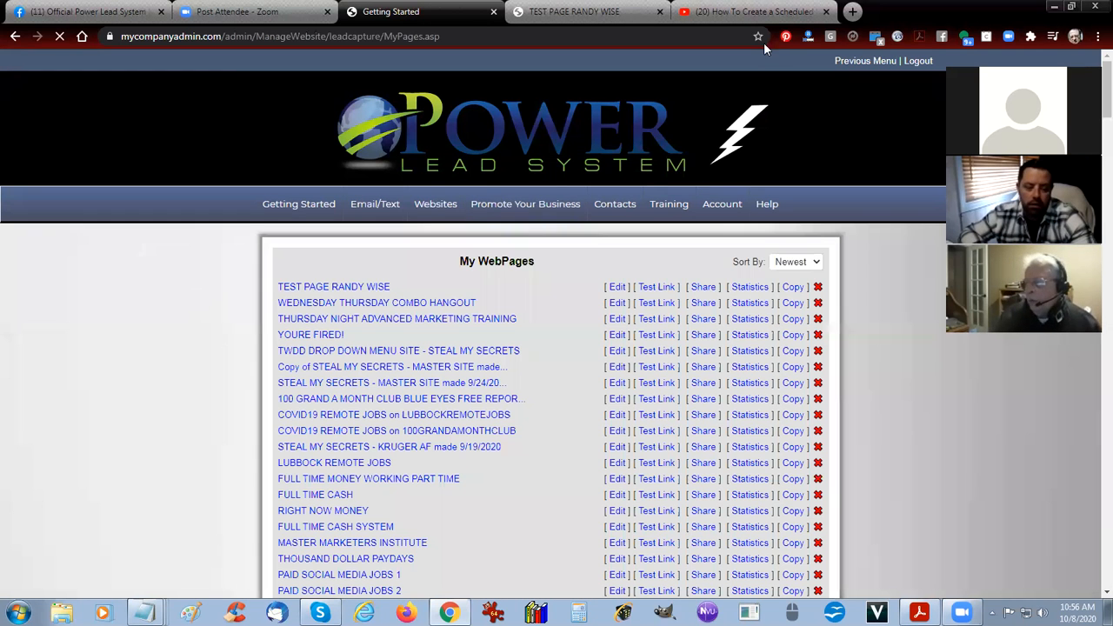
Reload the published test page, look over both embedded videos and play the one in the beach header.
left_click(578, 12)
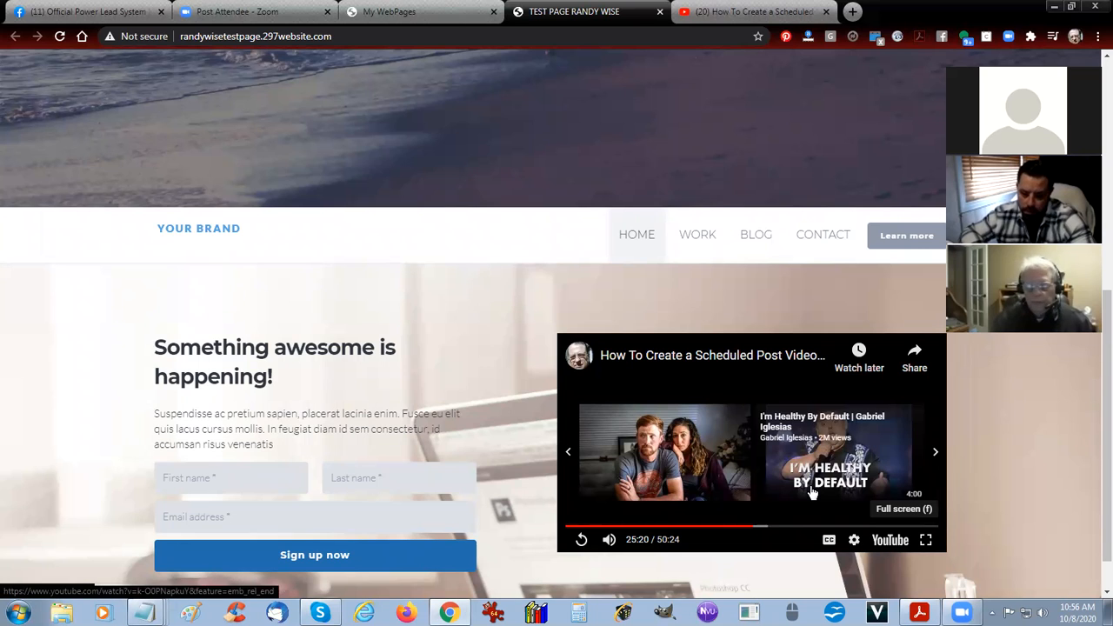
left_click(58, 37)
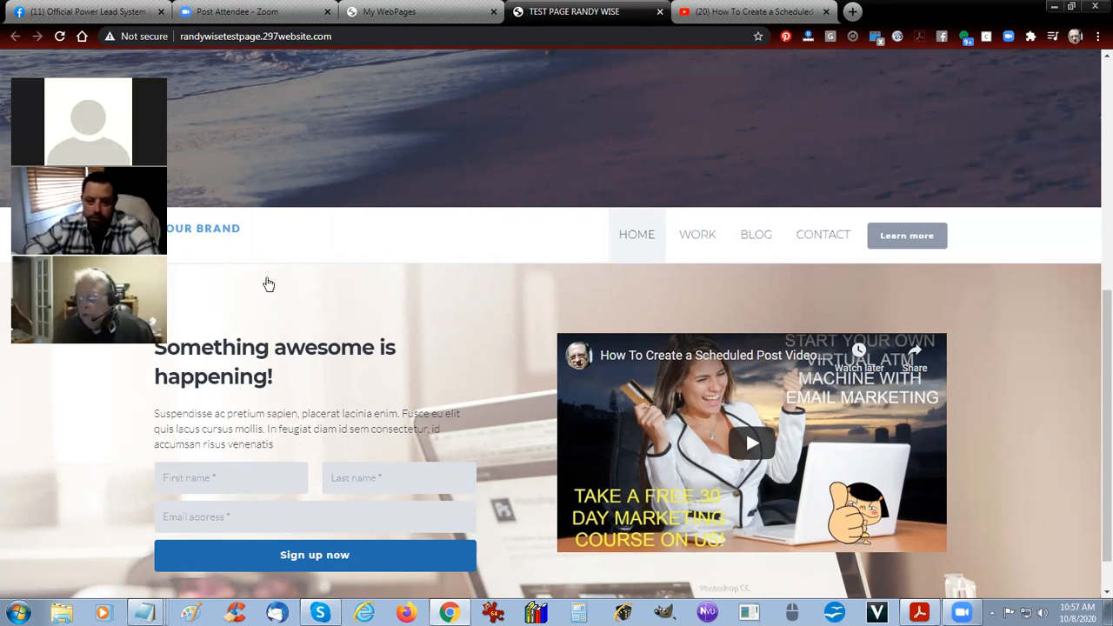
scroll(1027, 267, "up", 5)
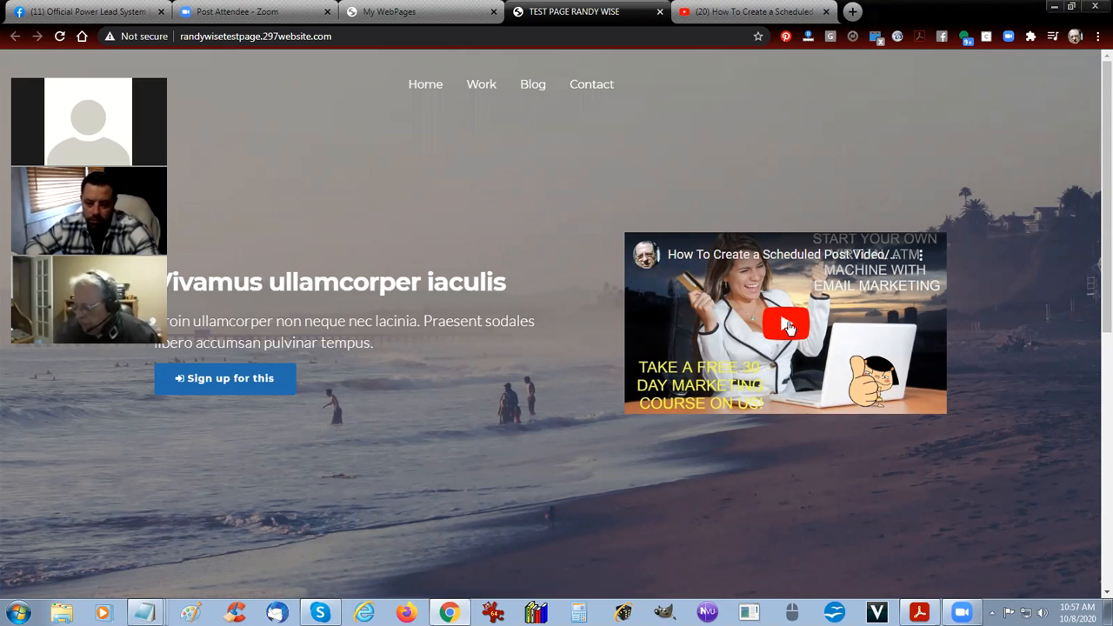
scroll(789, 325, "down", 6)
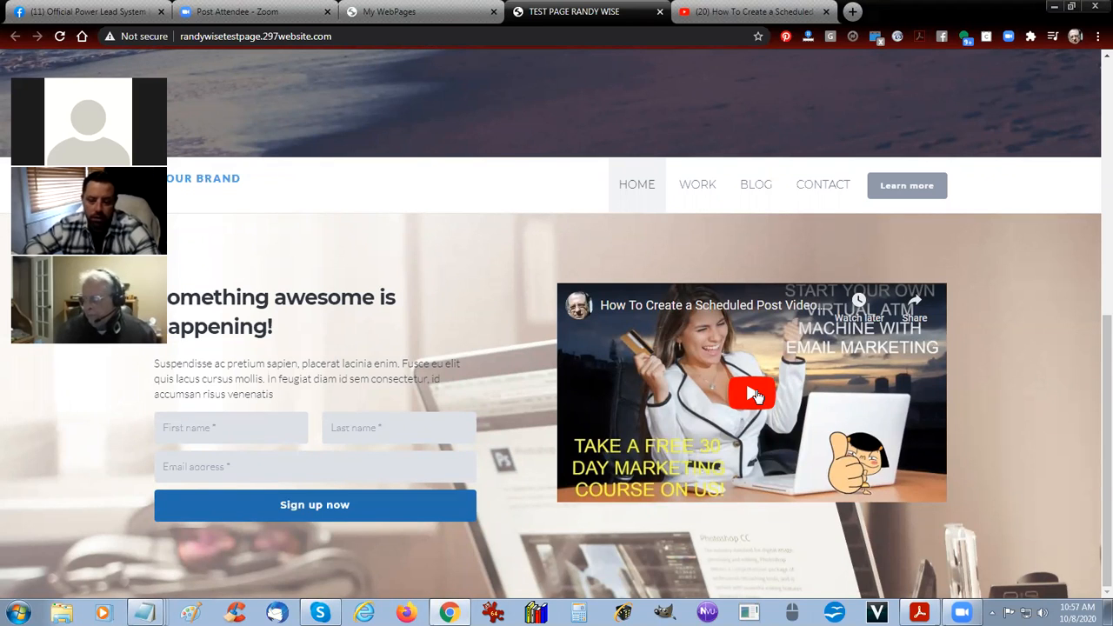
scroll(757, 397, "up", 6)
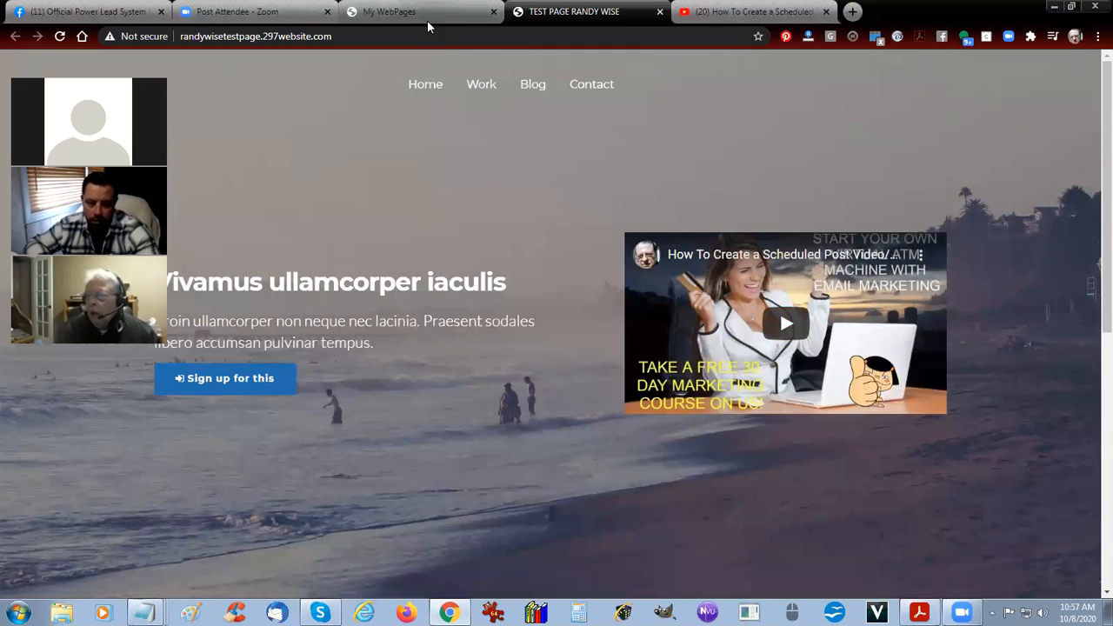
left_click(779, 327)
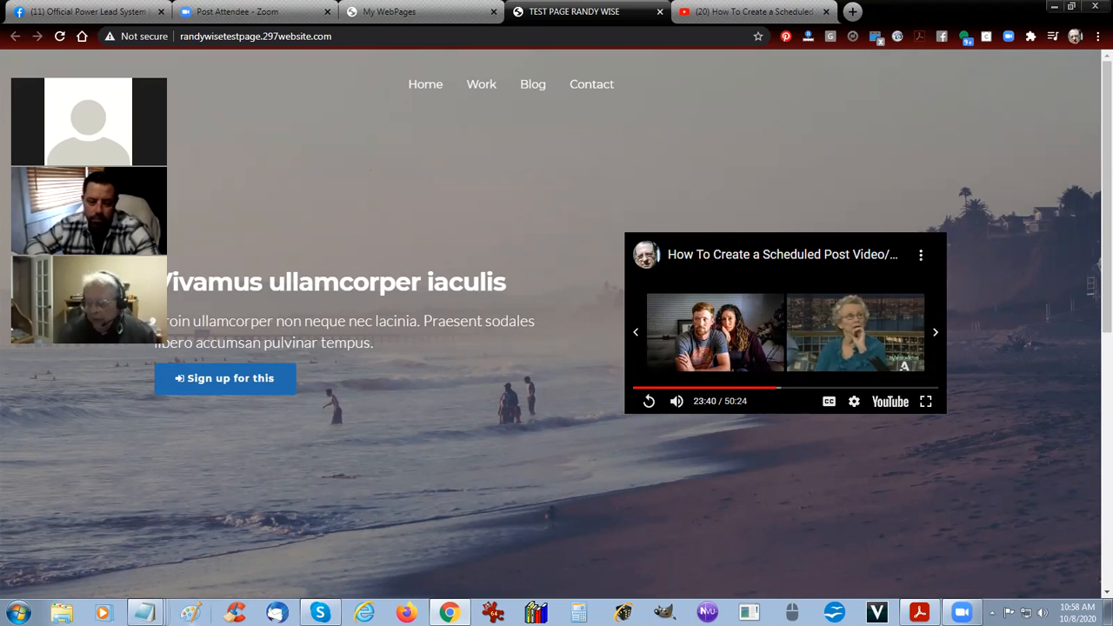
Switch to the YOUTUBE HACKING CODE note in Notepad and turn on word wrap.
mouse_move(144, 613)
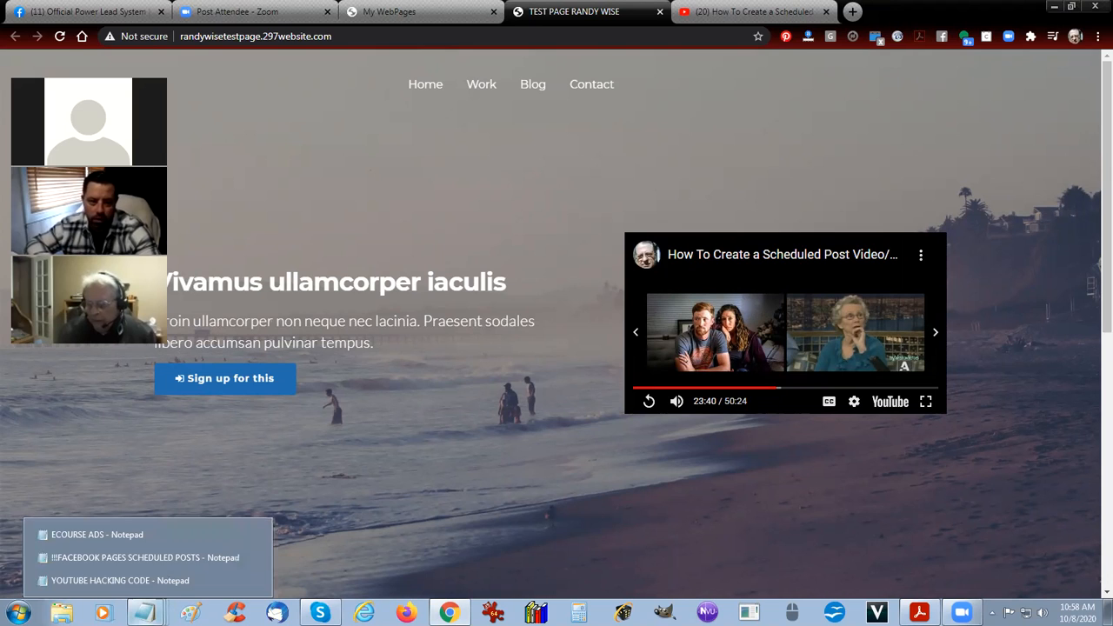
left_click(146, 580)
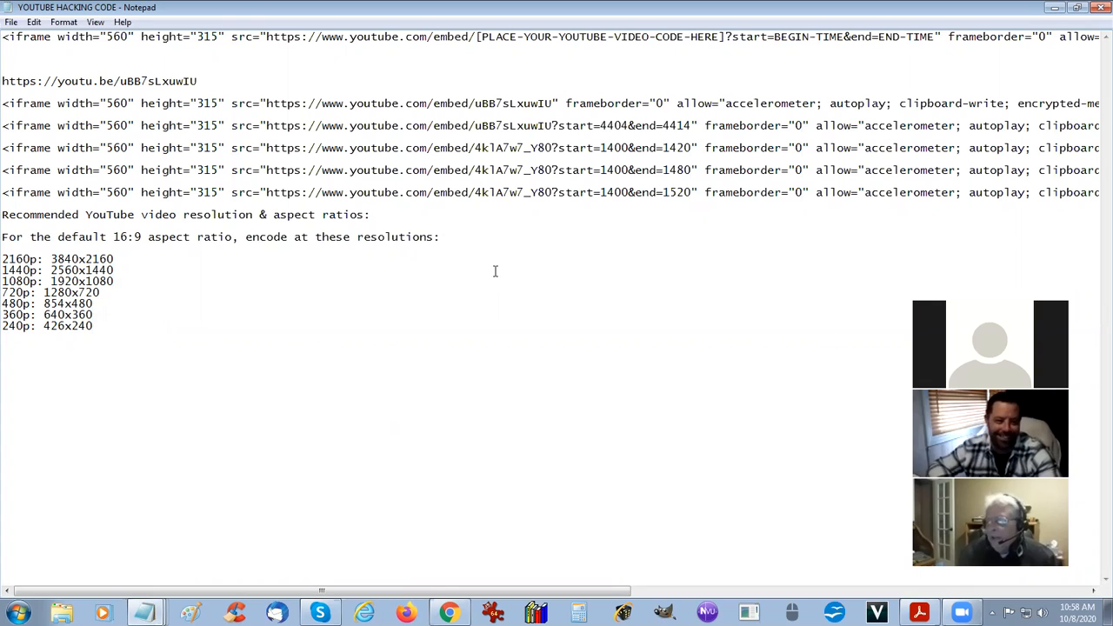
left_click(102, 26)
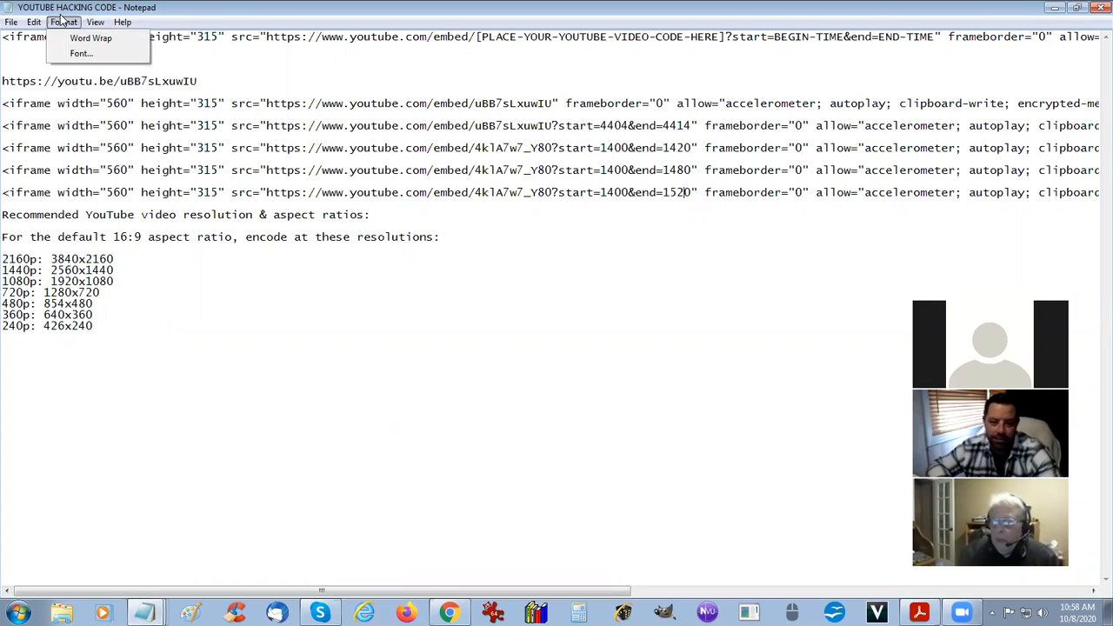
left_click(84, 39)
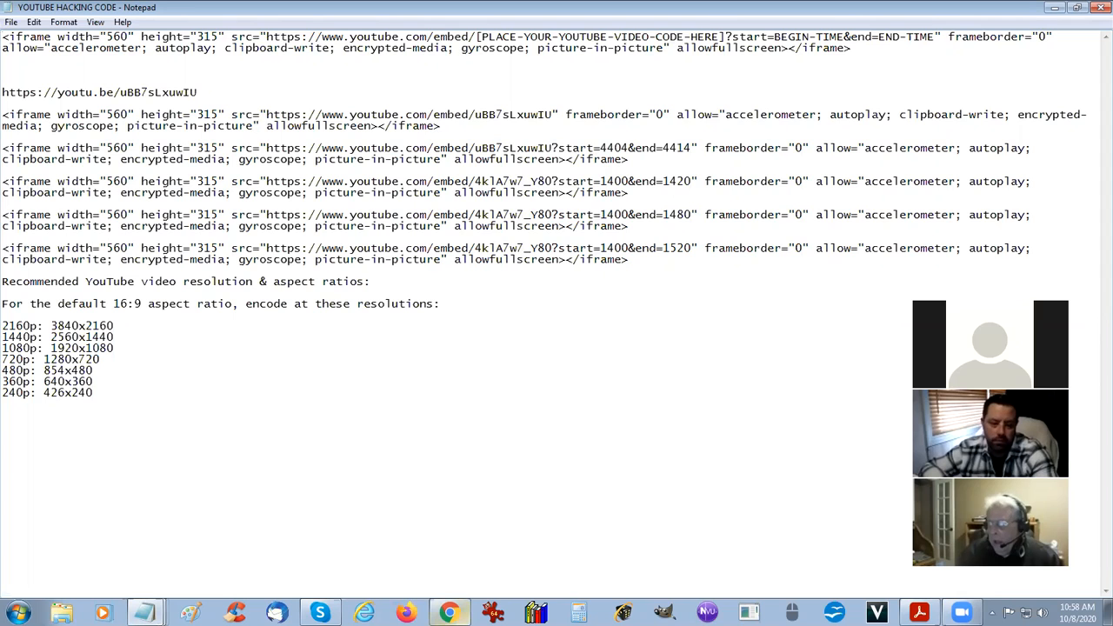
Switch back to the test page in Chrome, open its header video on YouTube and pause it at 23:40.
left_click(450, 582)
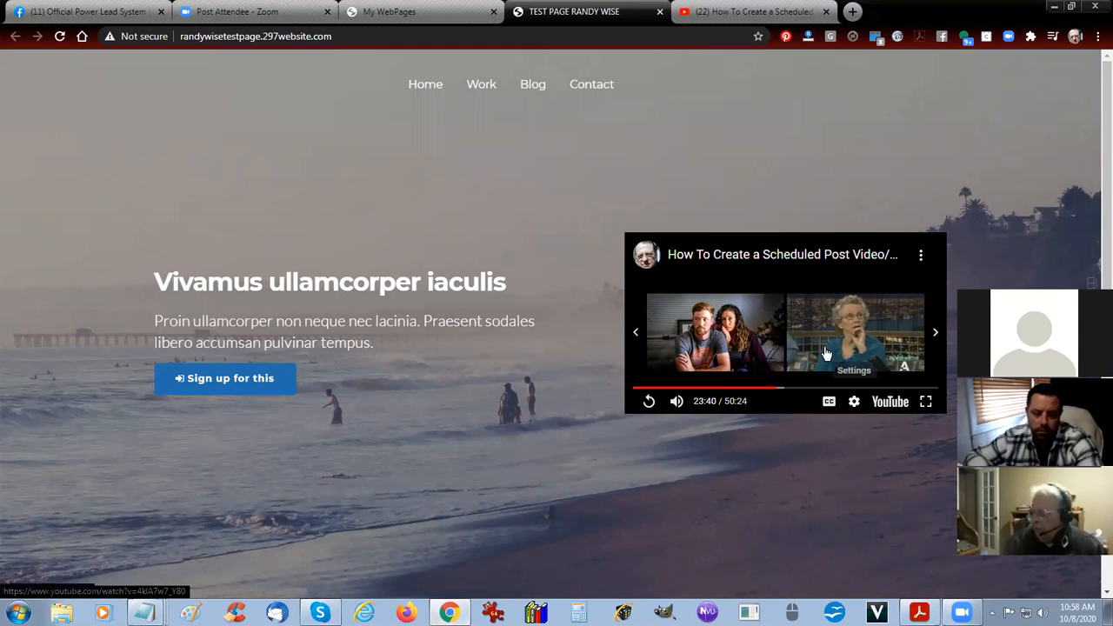
left_click(891, 404)
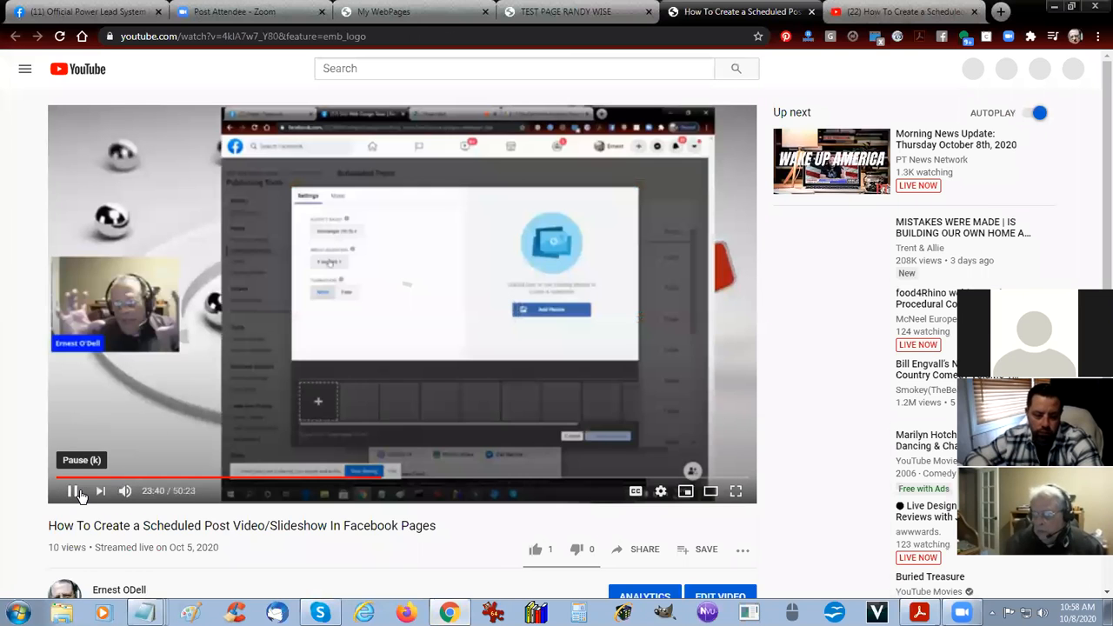
left_click(78, 493)
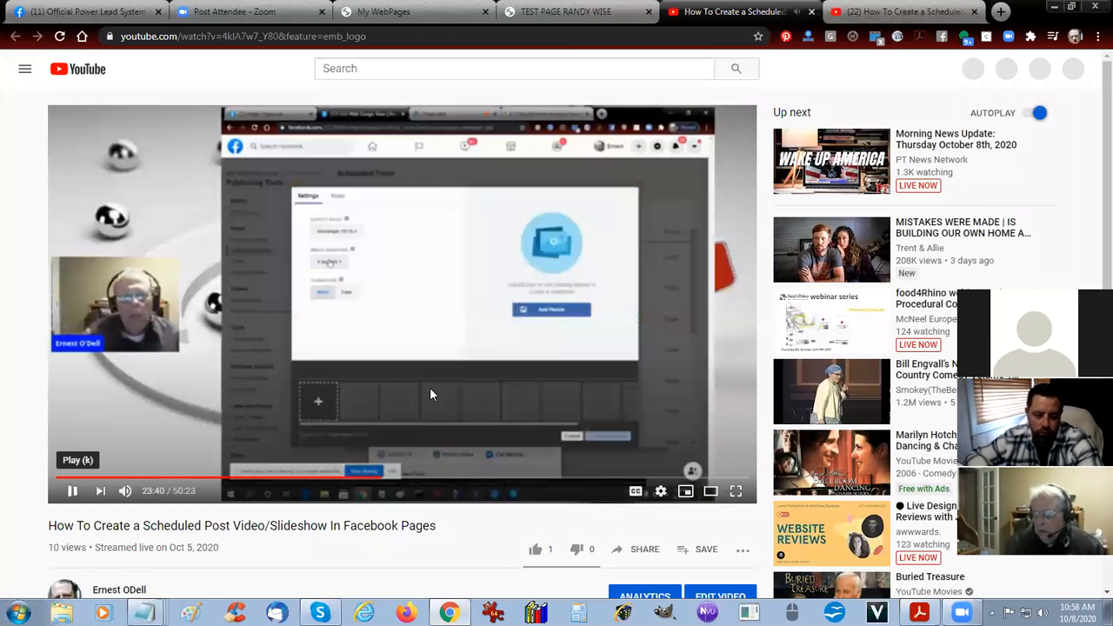
Generate the YouTube video's embed code with a start time of 23:40 and copy it.
scroll(733, 341, "down", 5)
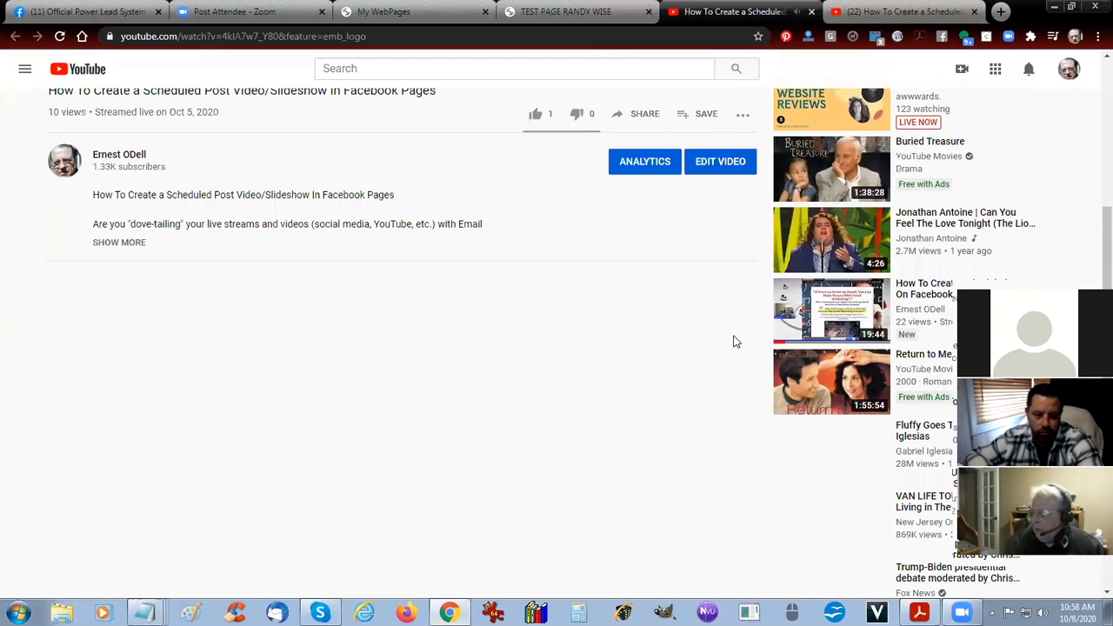
scroll(733, 340, "up", 2)
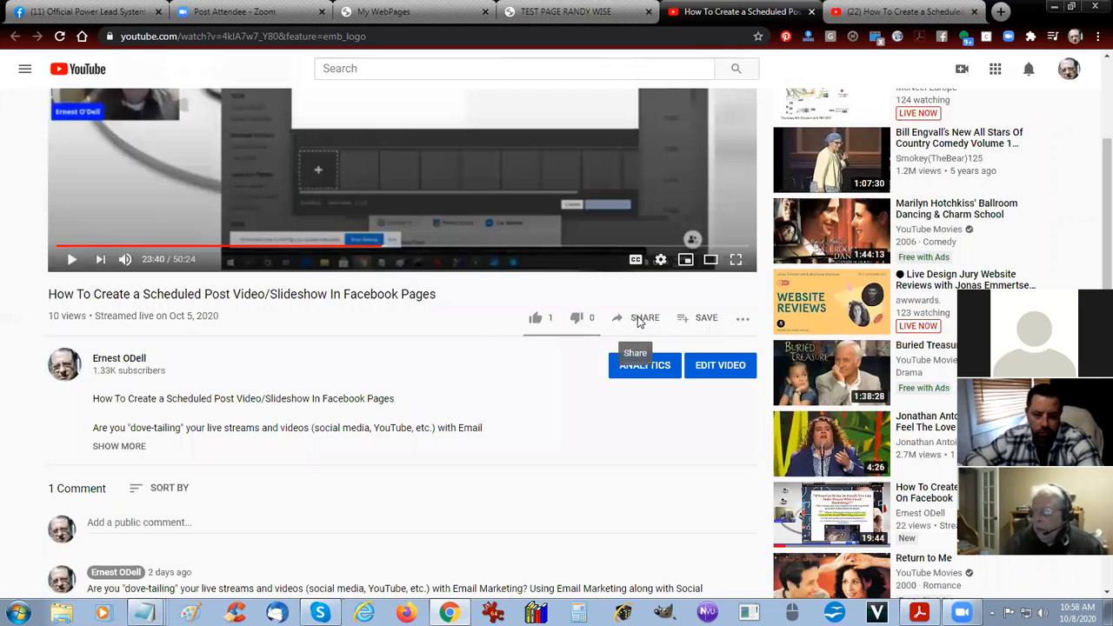
left_click(640, 322)
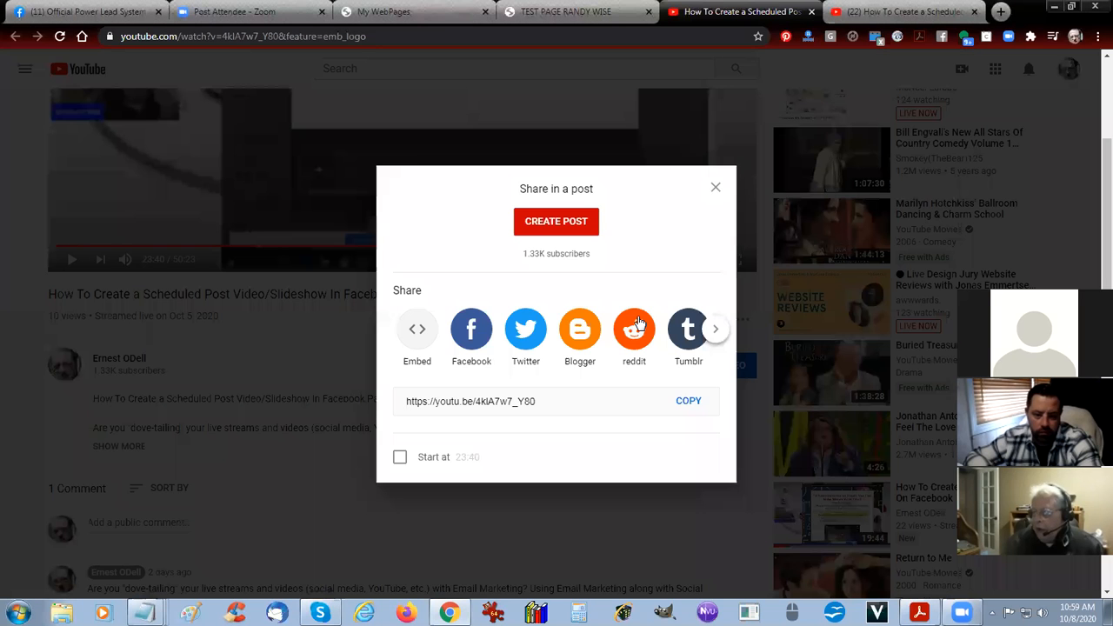
left_click(415, 334)
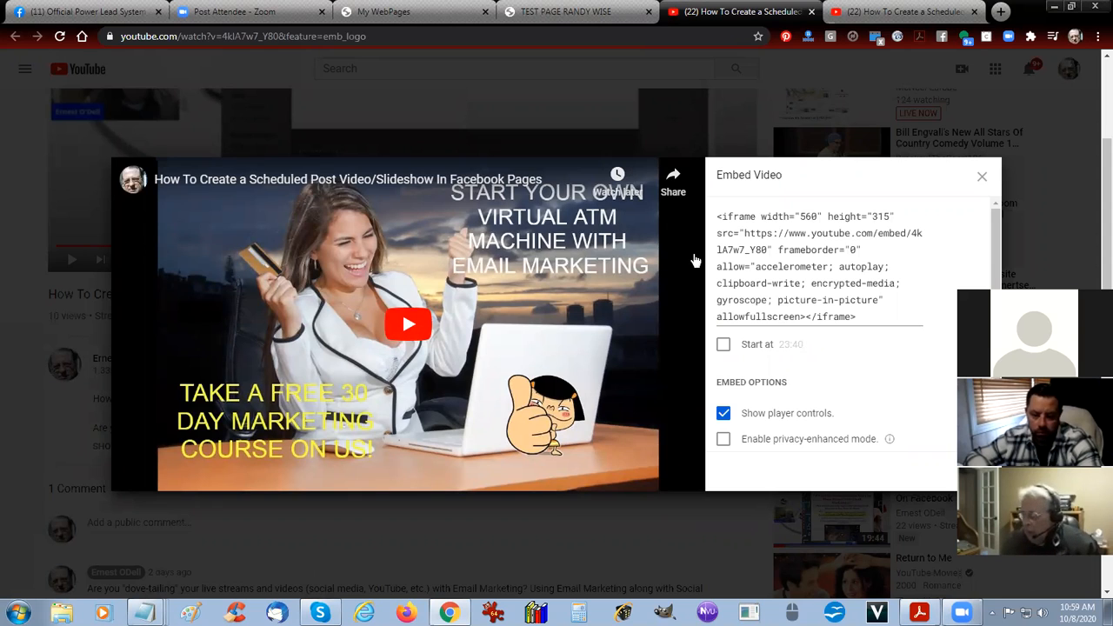
left_click(724, 346)
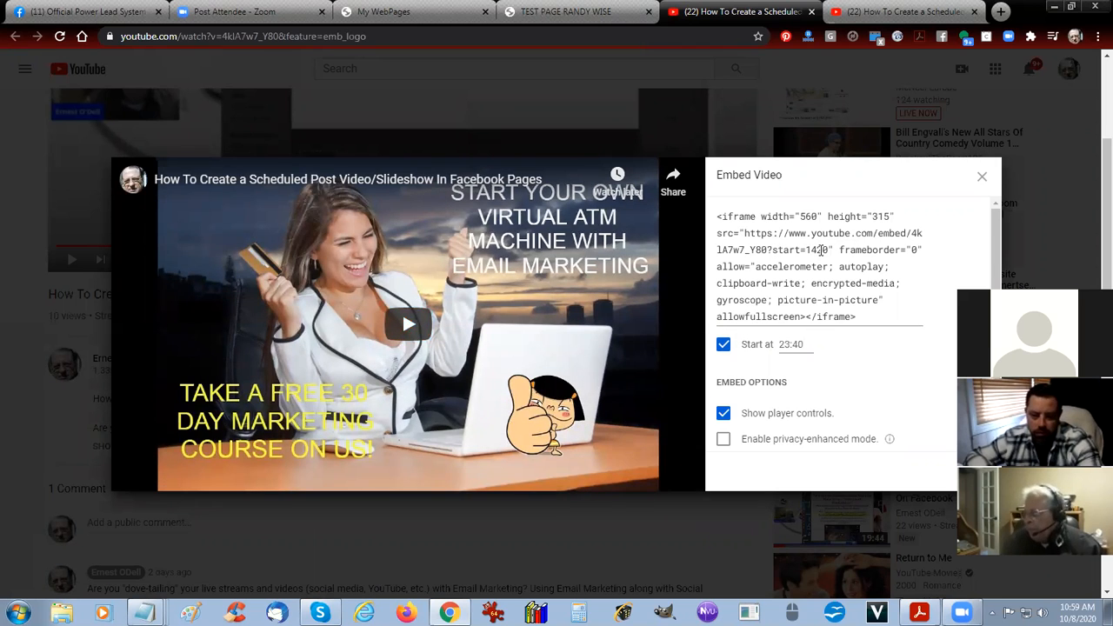
left_click(826, 251)
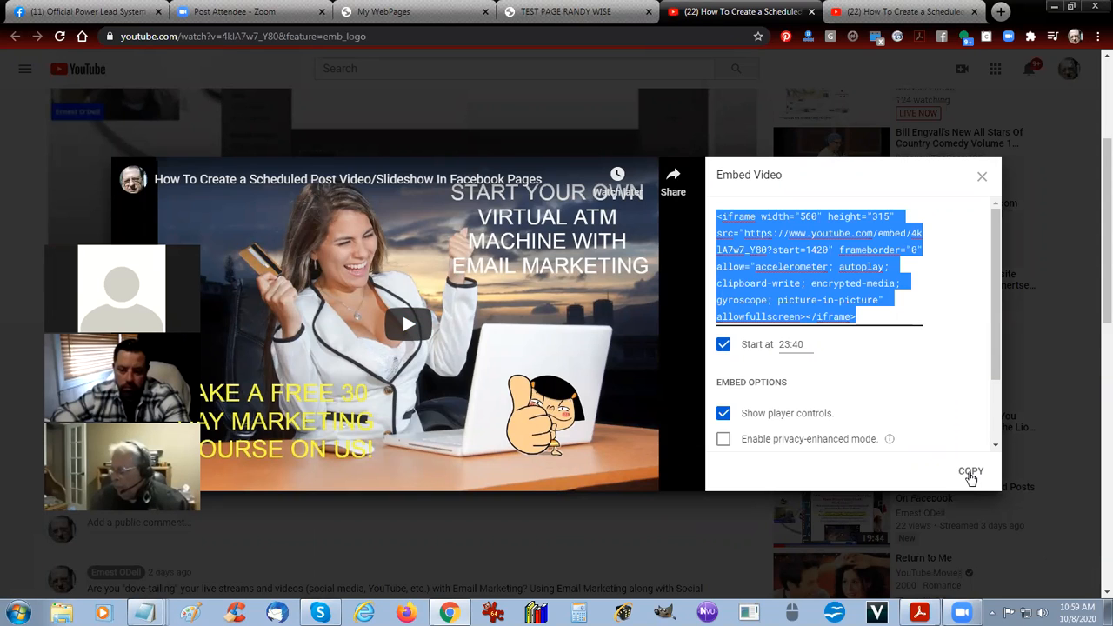
left_click(971, 472)
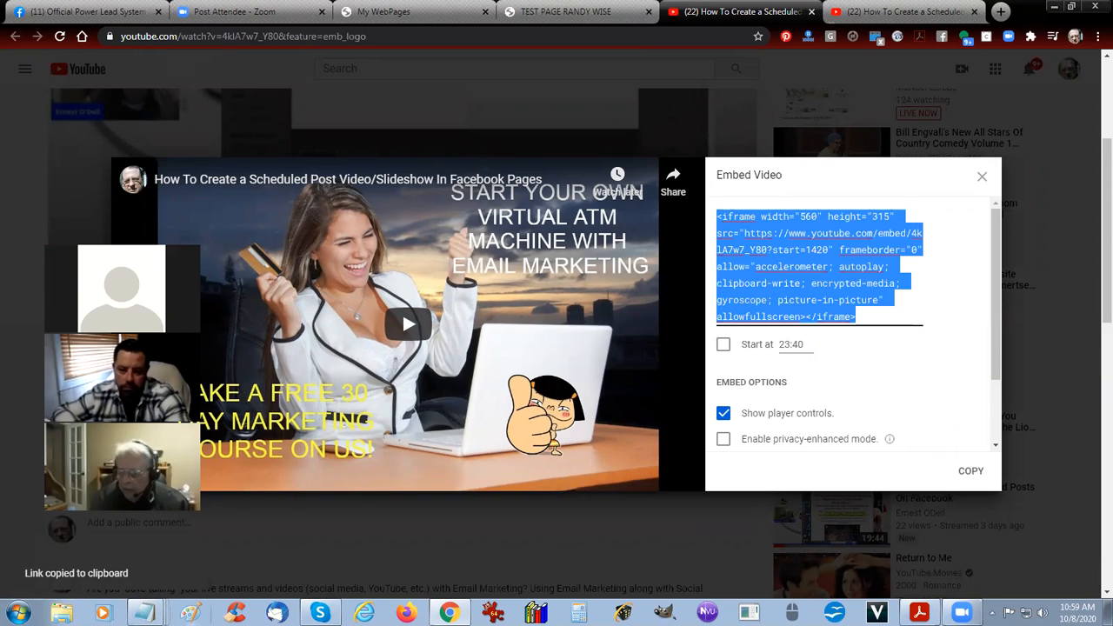
Switch to the YOUTUBE HACKING CODE note in Notepad and paste the copied embed code below the existing text, with blank lines around it.
mouse_move(144, 614)
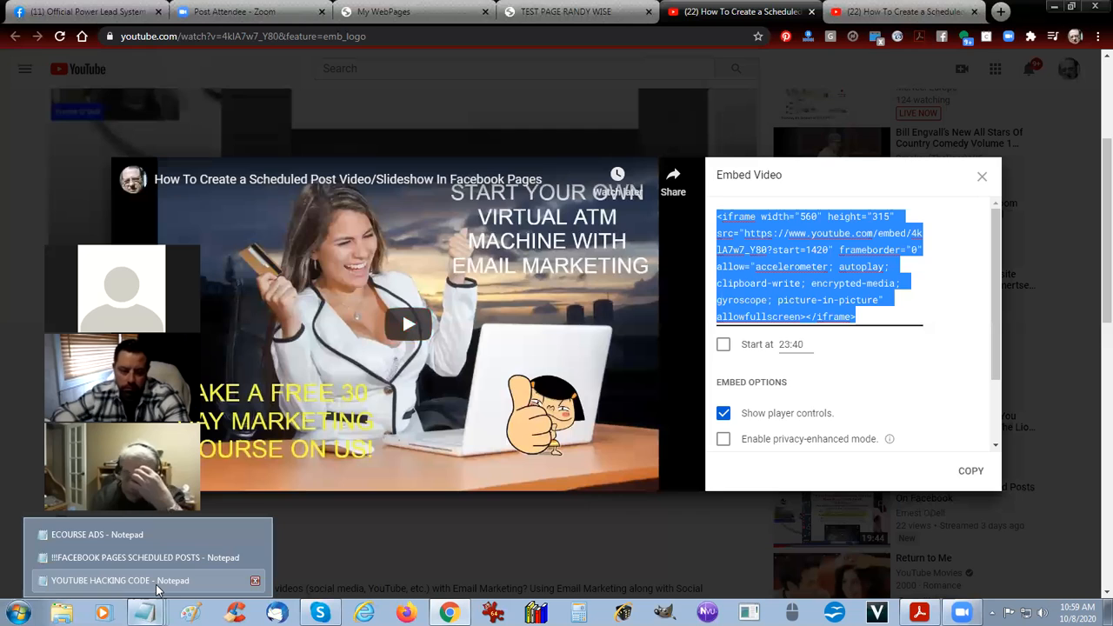
left_click(130, 580)
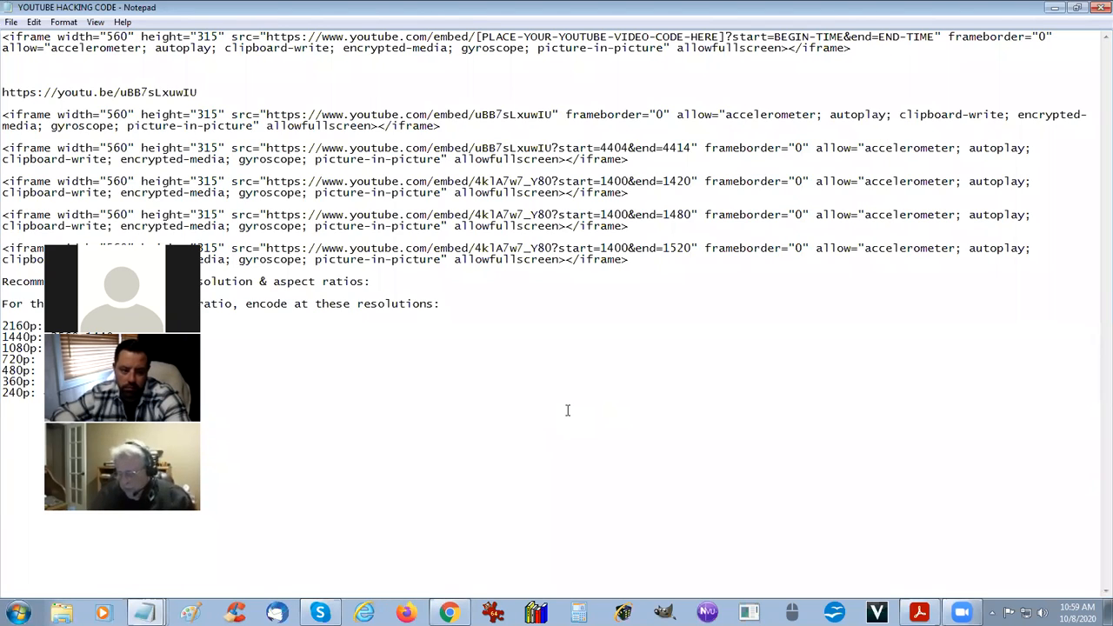
left_click(568, 411)
key("Return")
key("Return")
key("Return")
key("Return")
key("Return")
key("Return")
key("Return")
key("Return")
key("Return")
key("Return")
key("Return")
key("Return")
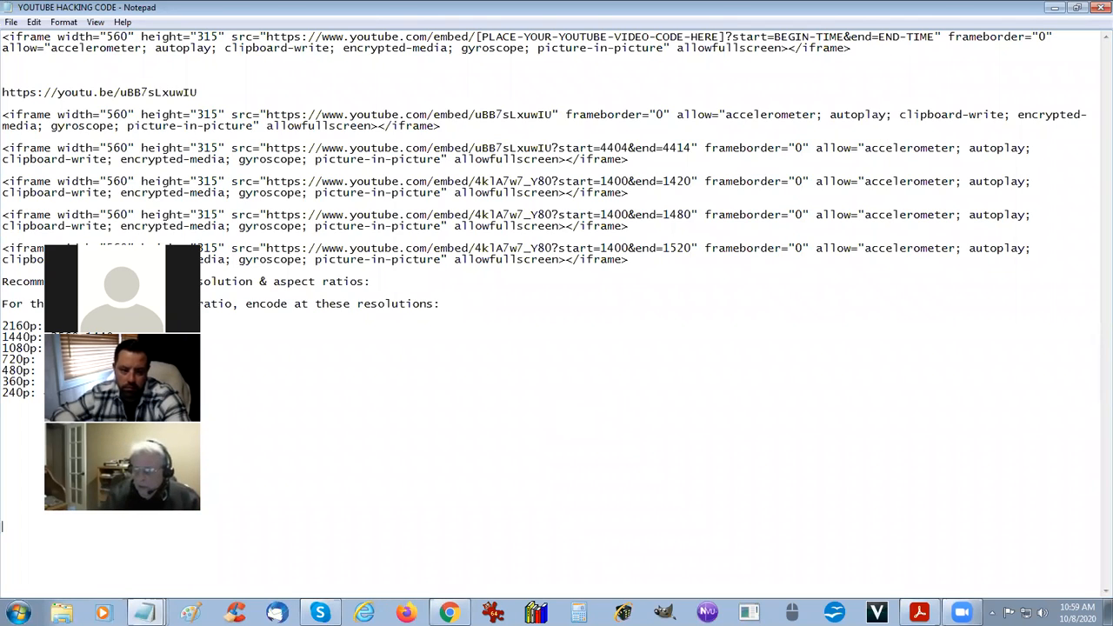
key("Return")
key("Return")
key("Return")
key("Return")
key("Return")
key("Return")
key("Return")
key("Return")
key("Return")
key("Return")
key("Return")
key("Return")
key("Return")
key("Return")
key("Return")
key("Return")
key("Return")
key("Return")
key("Return")
key("Return")
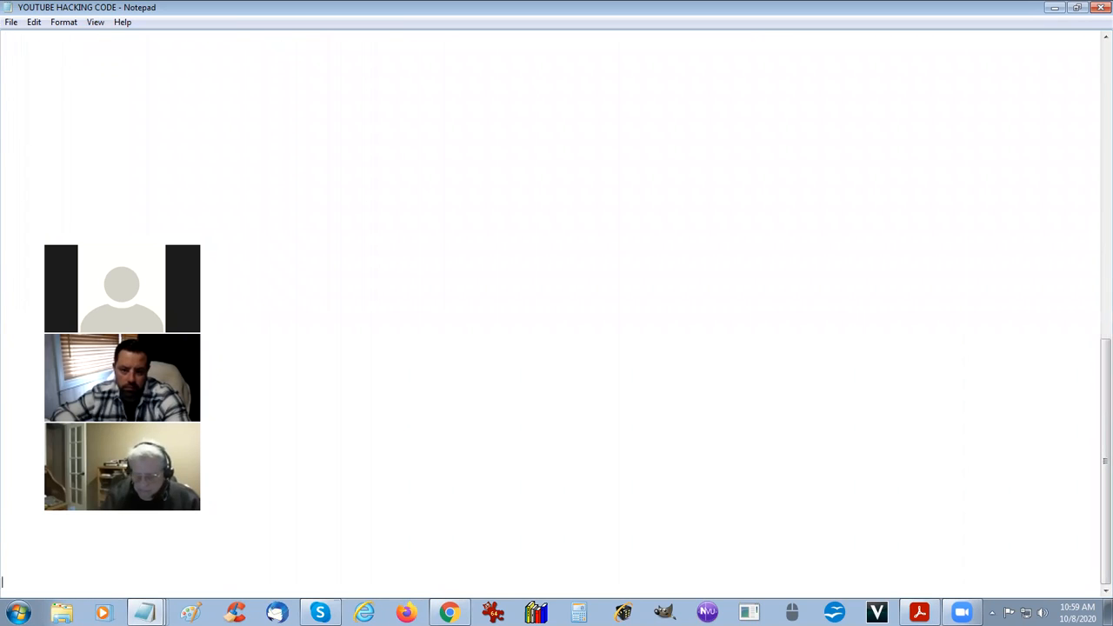
key("ctrl+v")
key("Return")
key("Return")
key("Return")
key("Return")
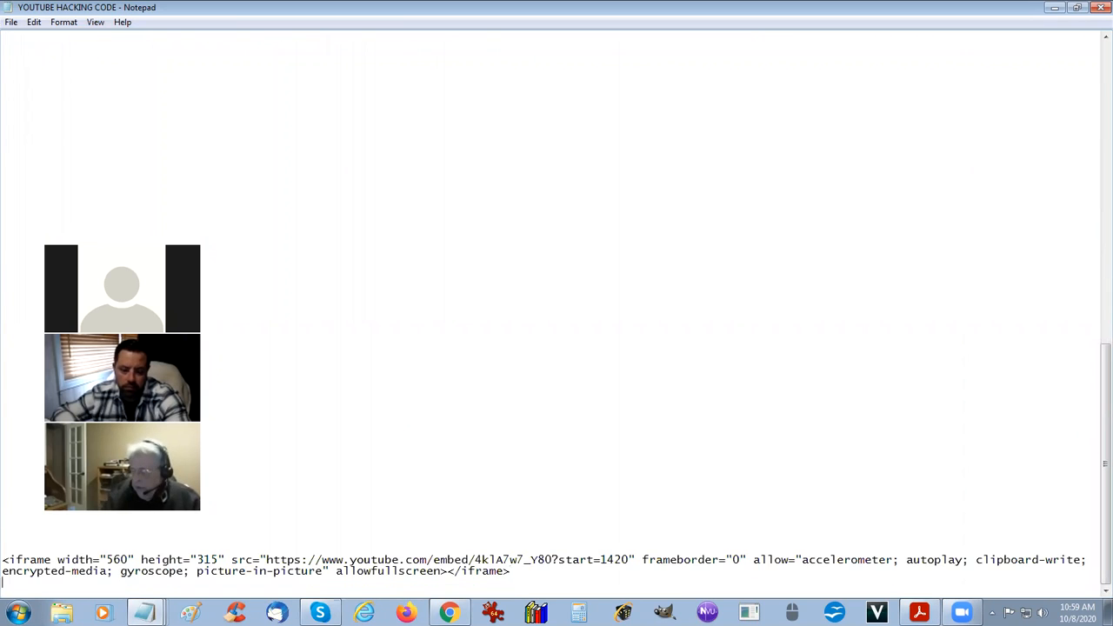
key("Return")
key("Return")
key("Return")
key("Return")
key("Return")
key("Return")
key("Return")
key("Return")
key("Return")
key("Return")
key("Return")
key("Return")
key("Return")
key("Return")
key("Return")
key("Return")
key("Return")
key("Return")
key("Return")
key("Return")
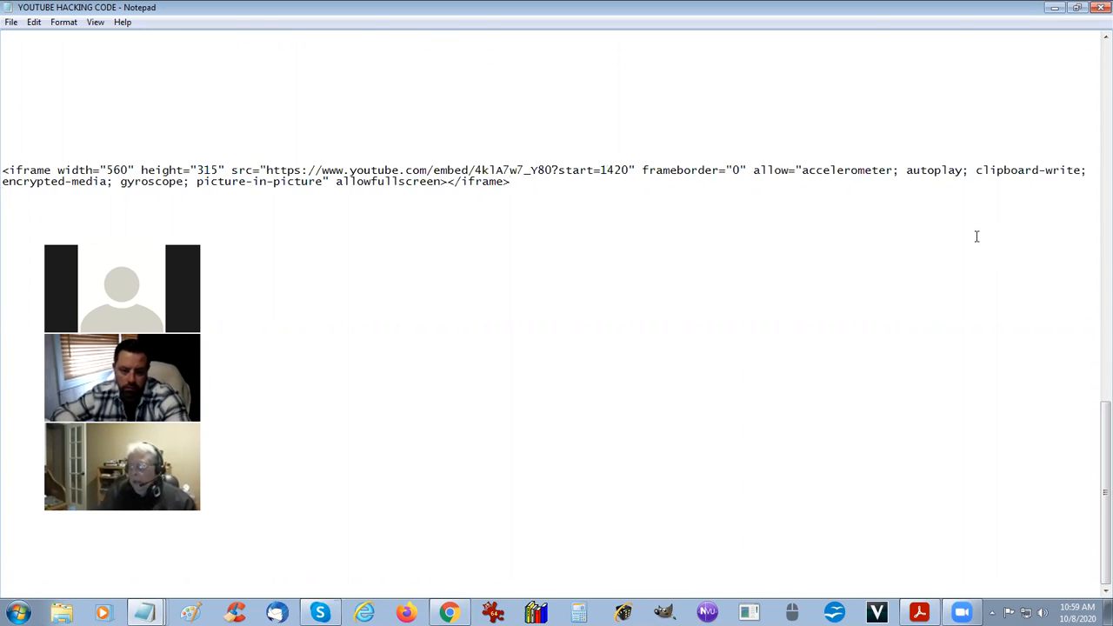
Add the parameter &end= directly after start=1420 in the pasted embed code.
key("shift+Right")
key("shift+Right")
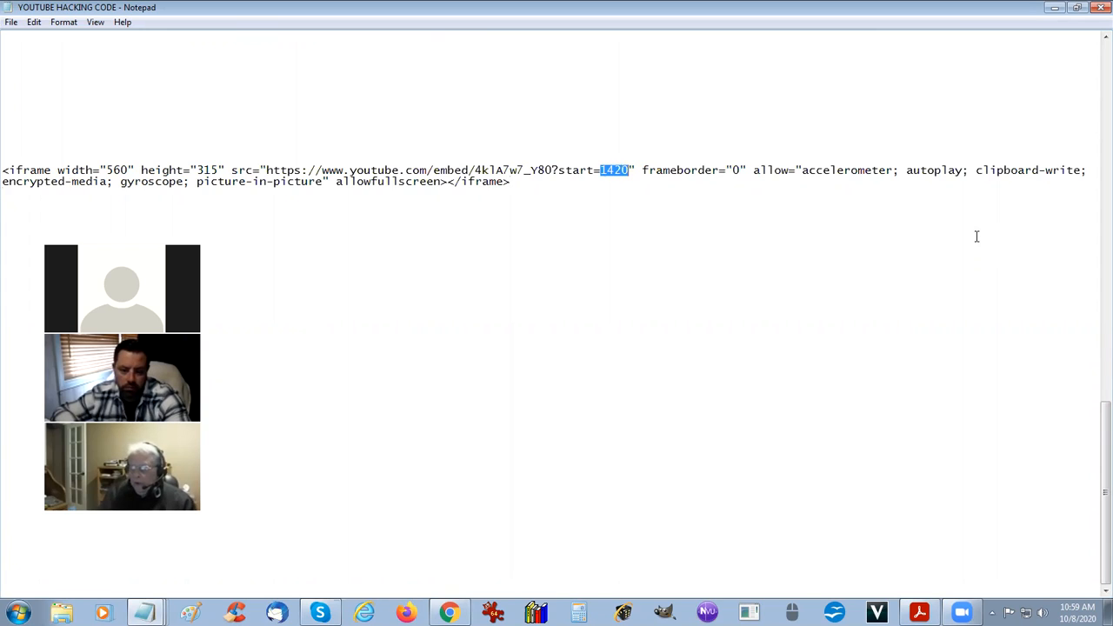
key("Right")
key("Left")
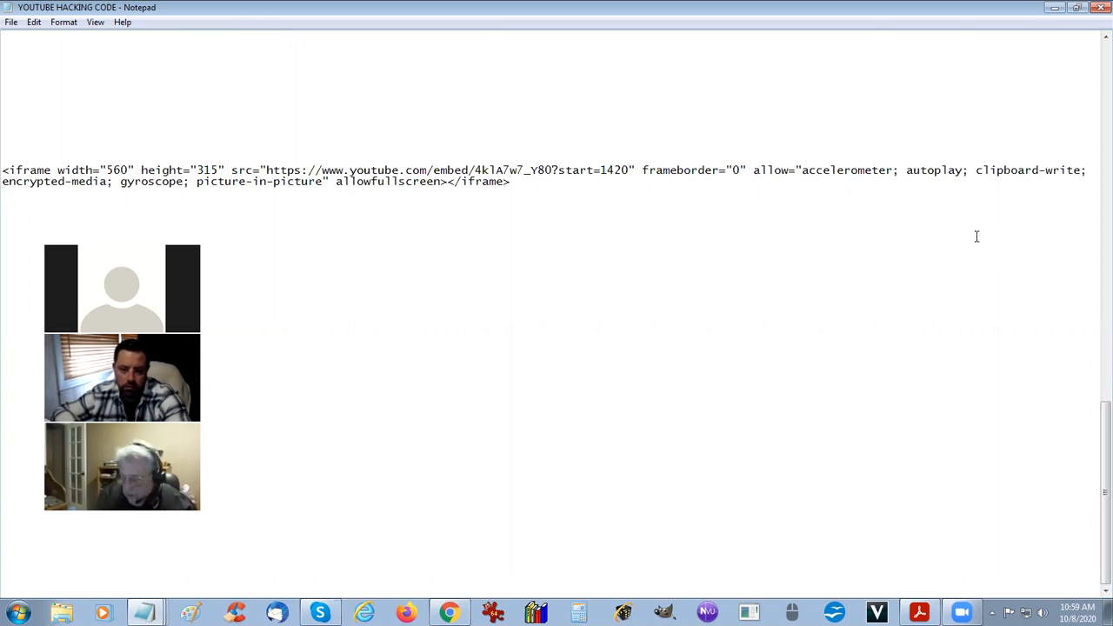
type("&")
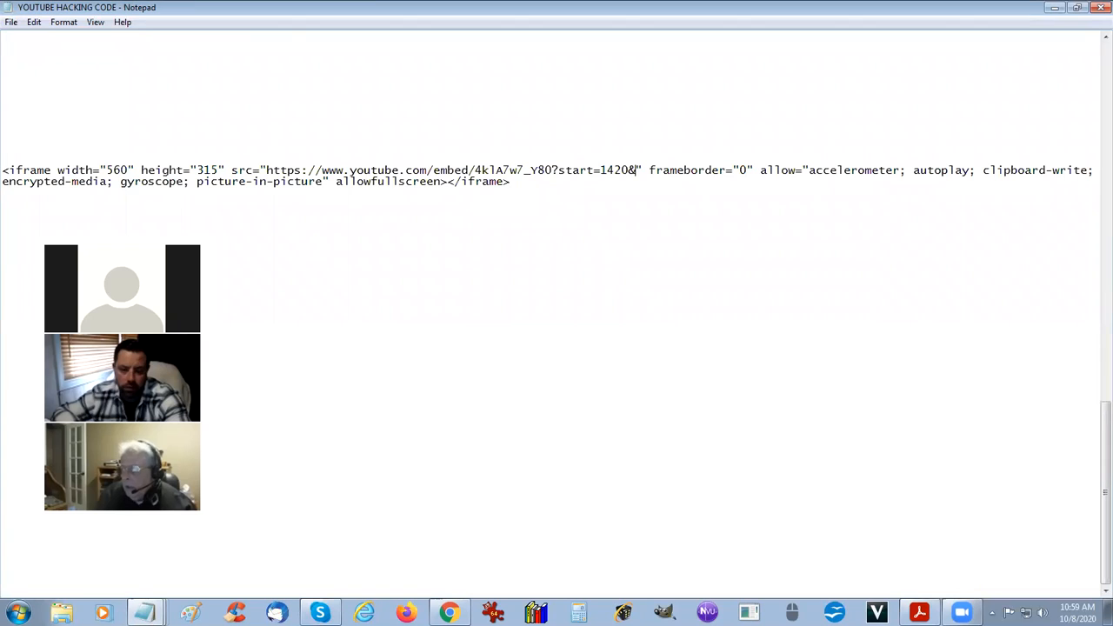
type("end")
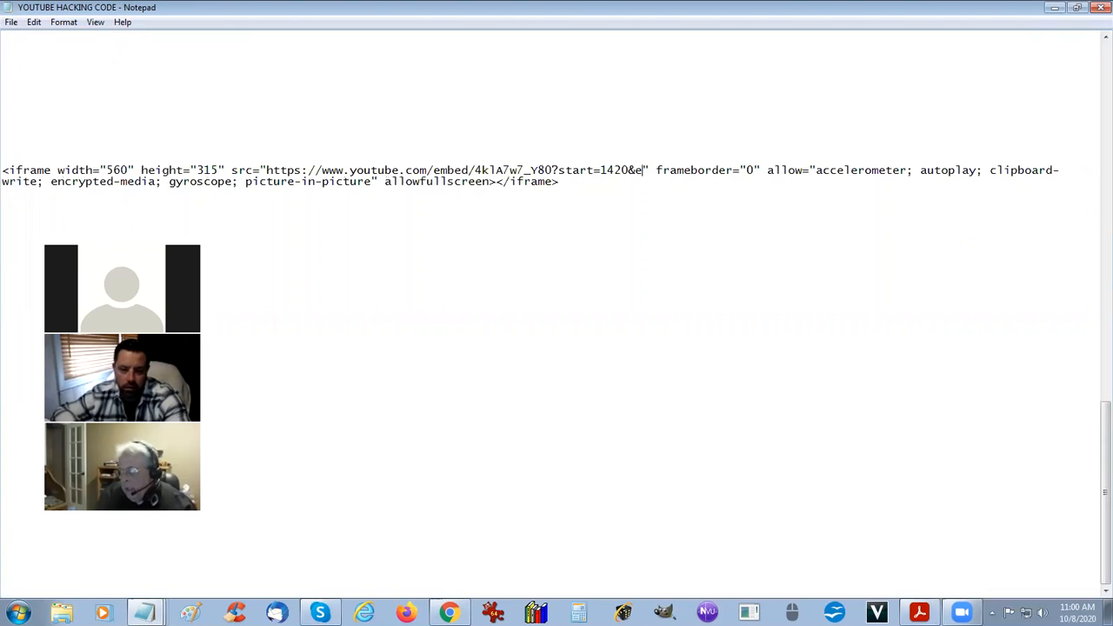
type("=")
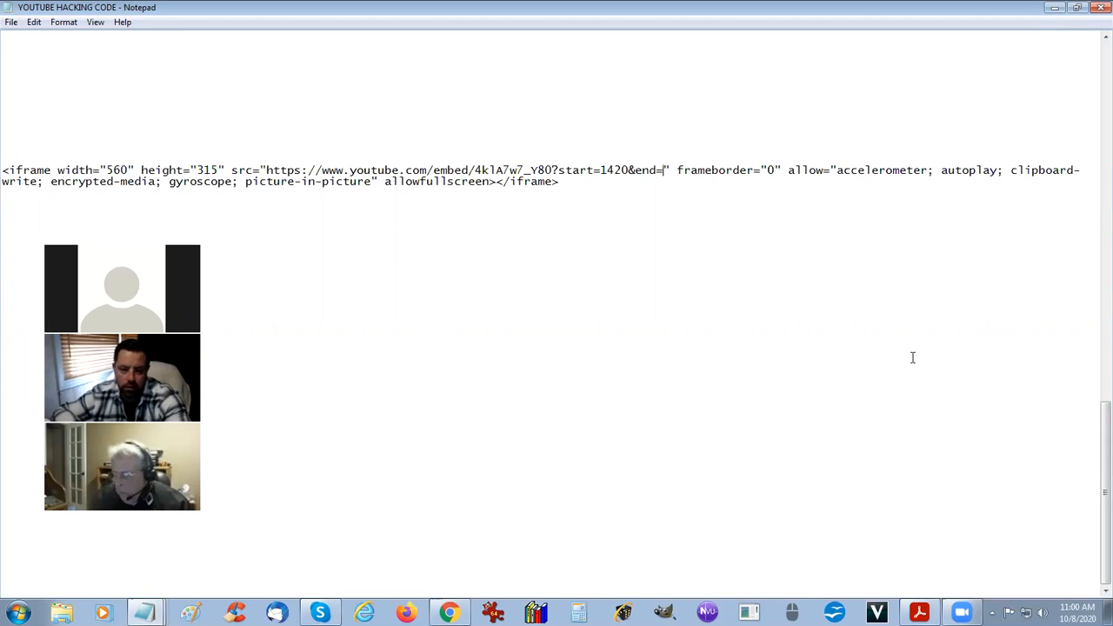
Switch to the YouTube video in Chrome, close its embed dialog and move the playback position to 28:24.
mouse_move(448, 613)
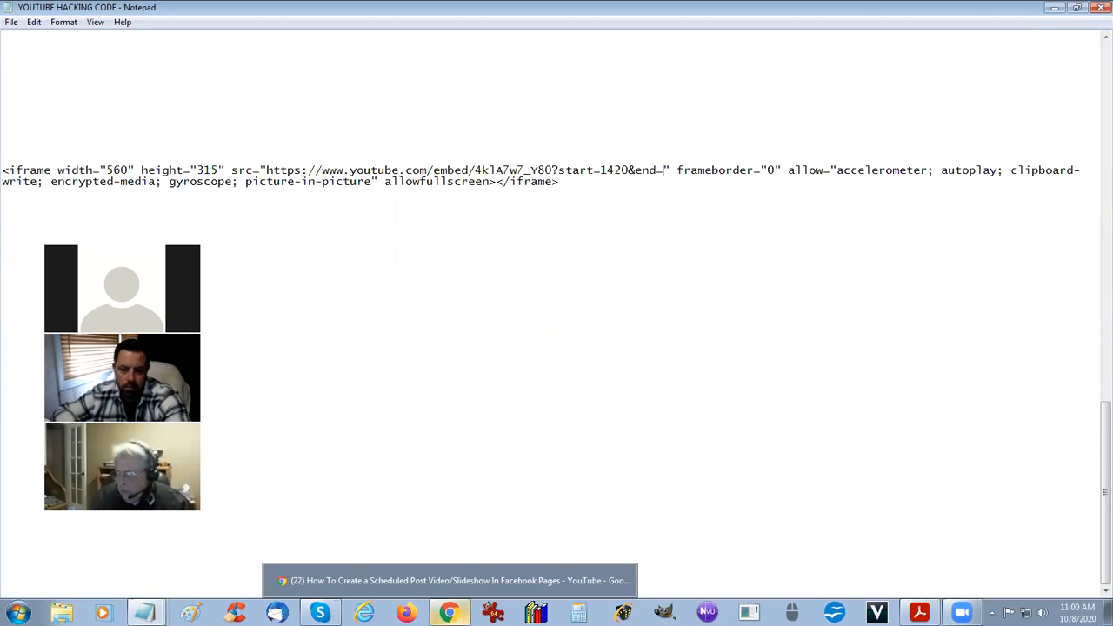
left_click(449, 580)
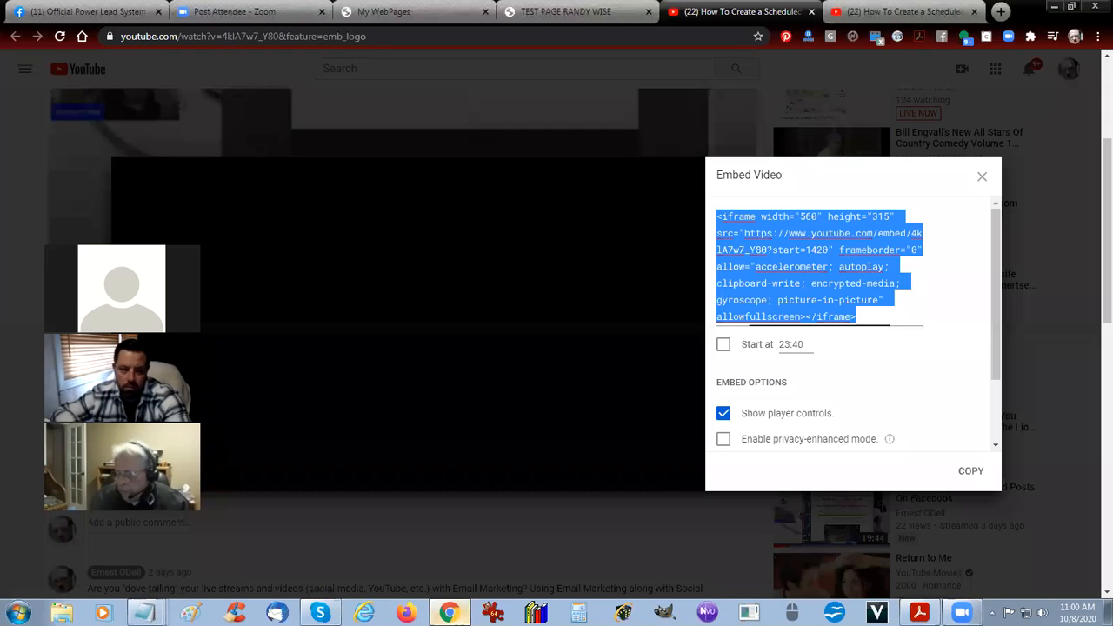
left_click(981, 178)
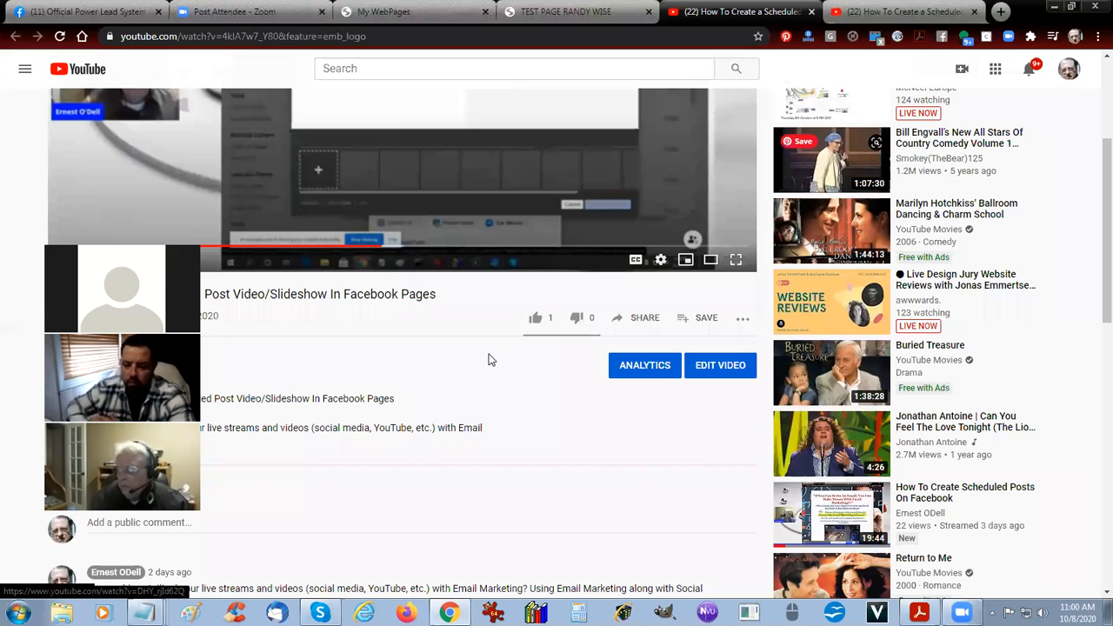
scroll(490, 361, "up", 3)
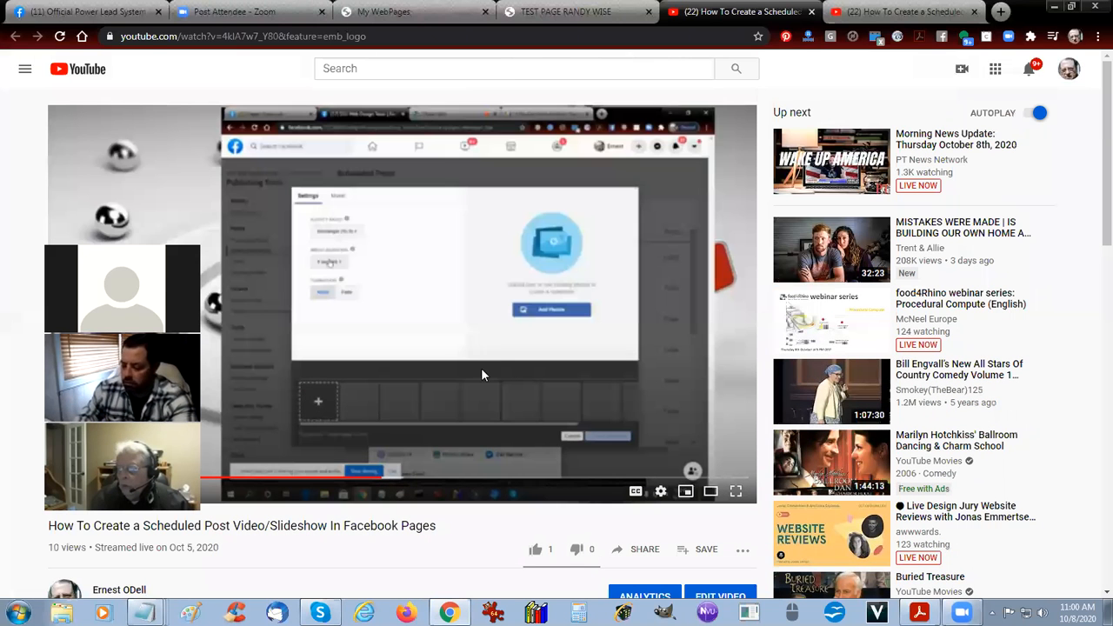
left_click(446, 480)
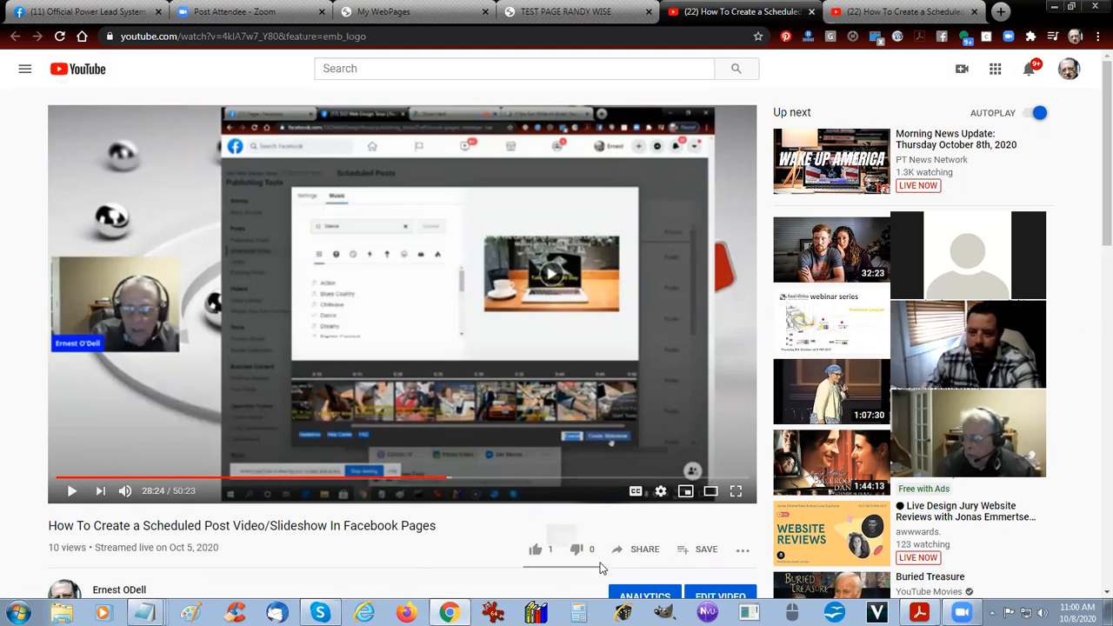
Generate the video's embed code with a start time of 28:24 and copy only its start value, 1704.
left_click(637, 552)
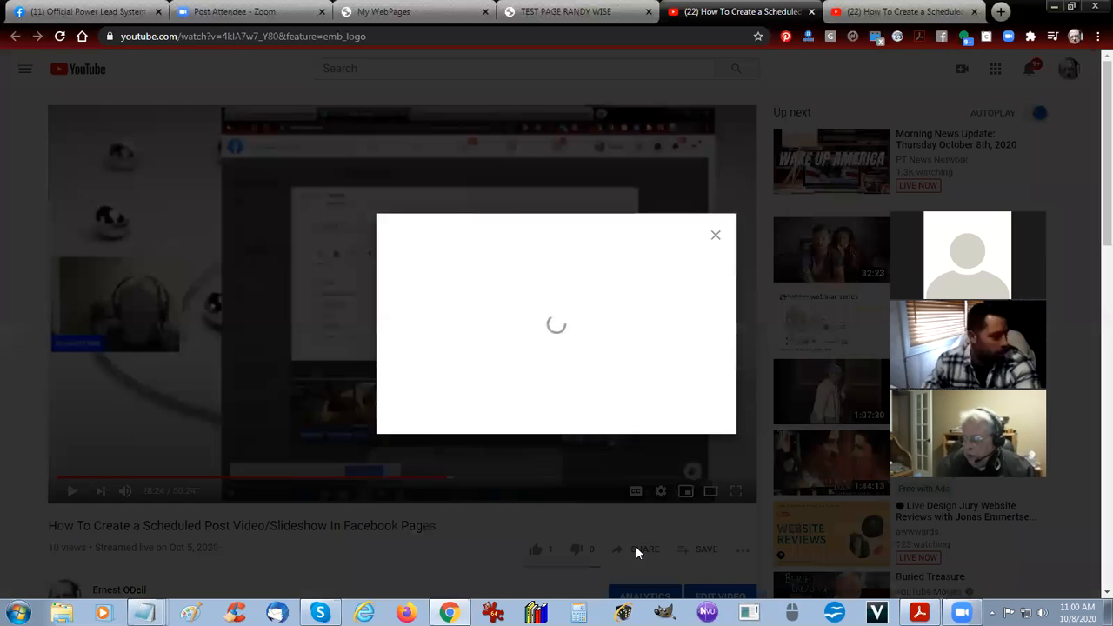
left_click(427, 339)
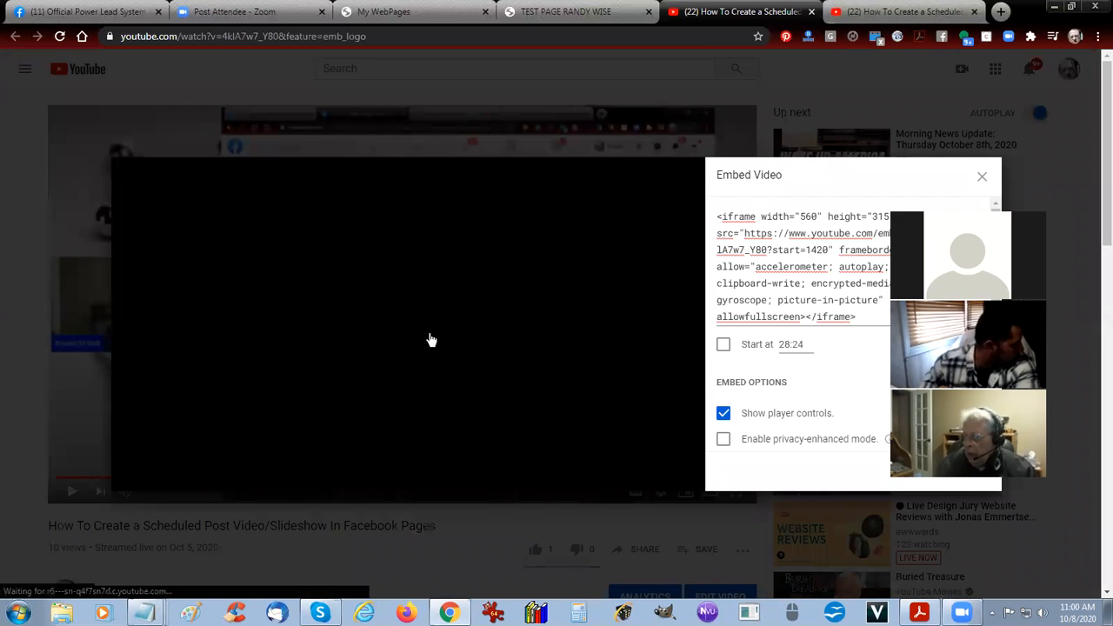
left_click(722, 344)
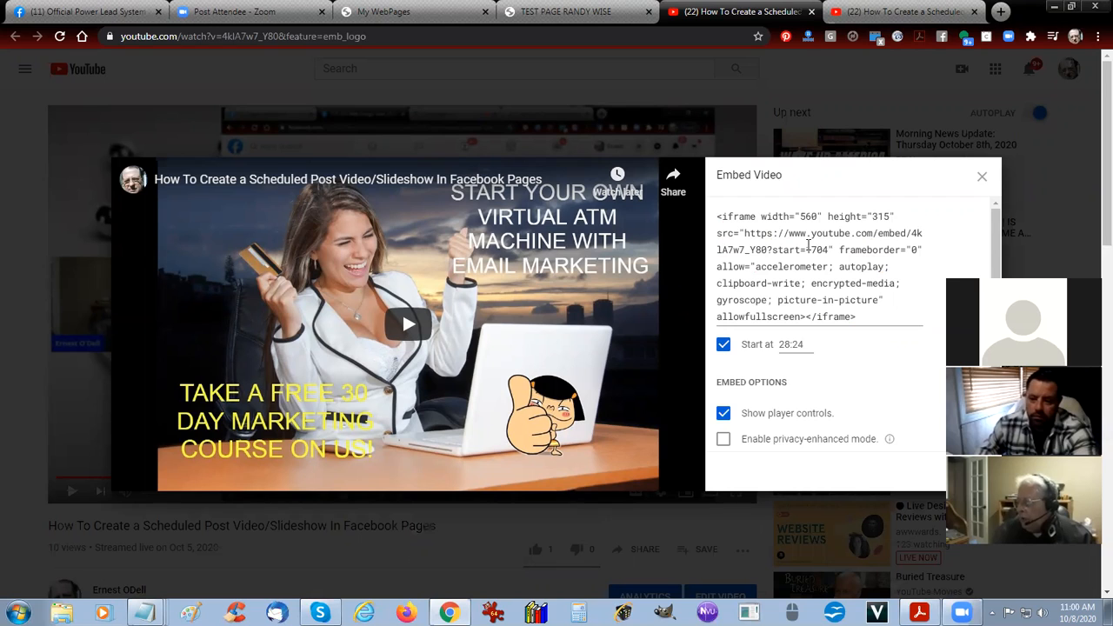
left_click_drag(805, 249, 830, 250)
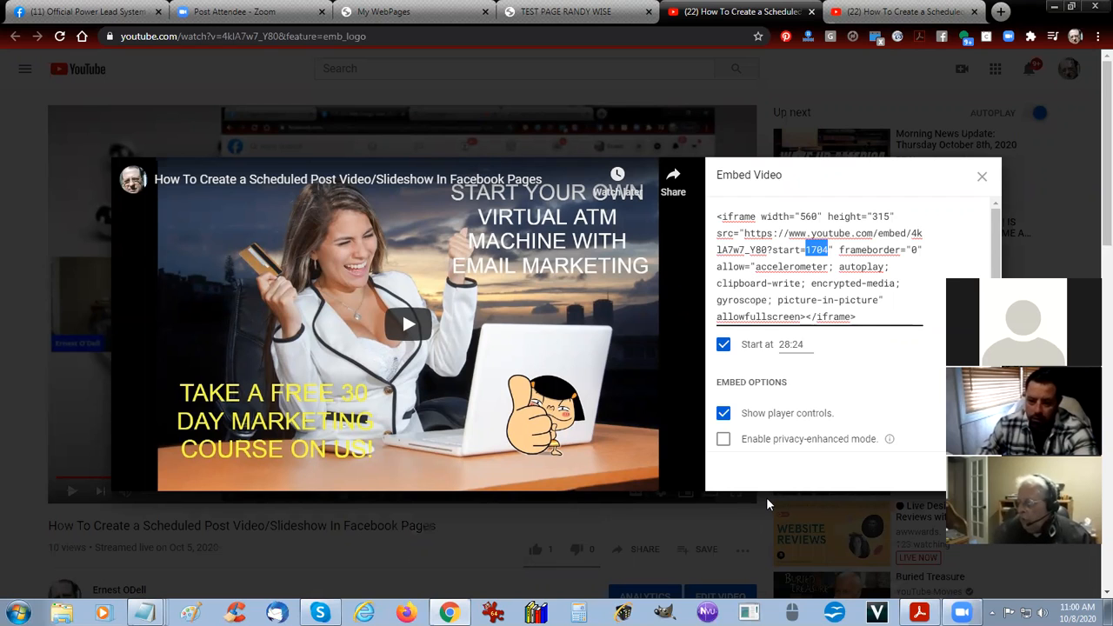
right_click(817, 249)
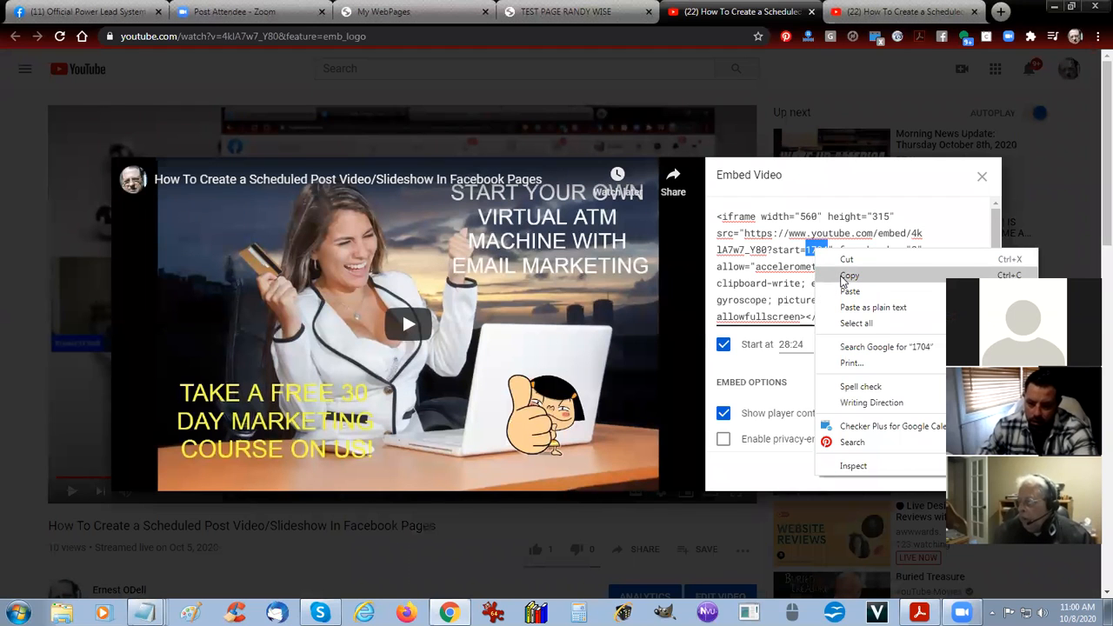
left_click(845, 276)
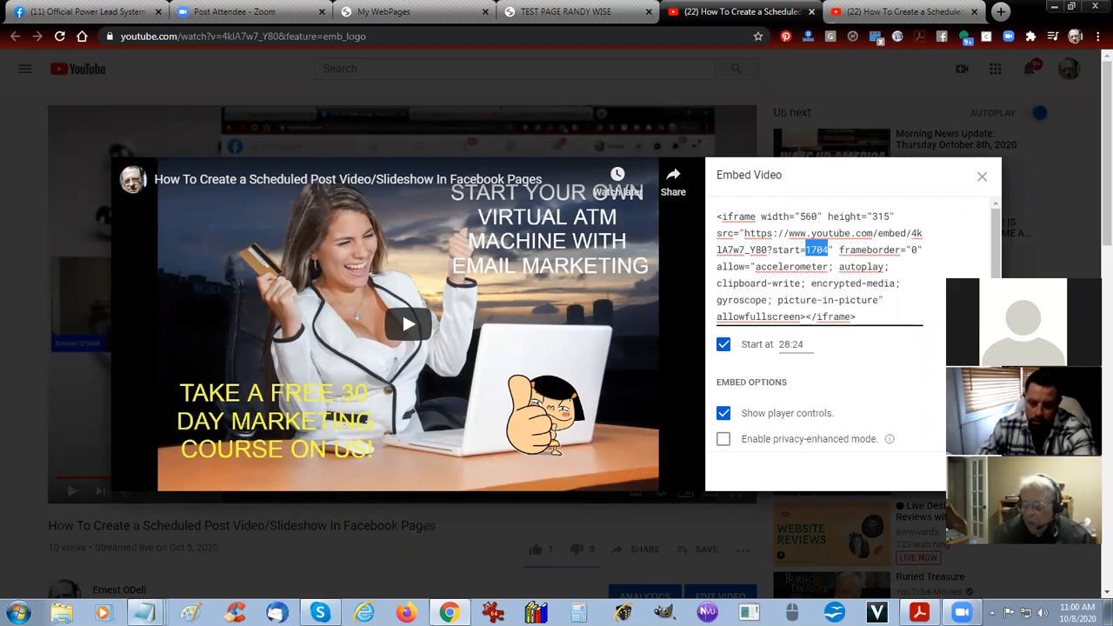
Switch back to the YOUTUBE HACKING CODE note in Notepad and set the embed code's end value to 1700.
mouse_move(144, 613)
left_click(104, 579)
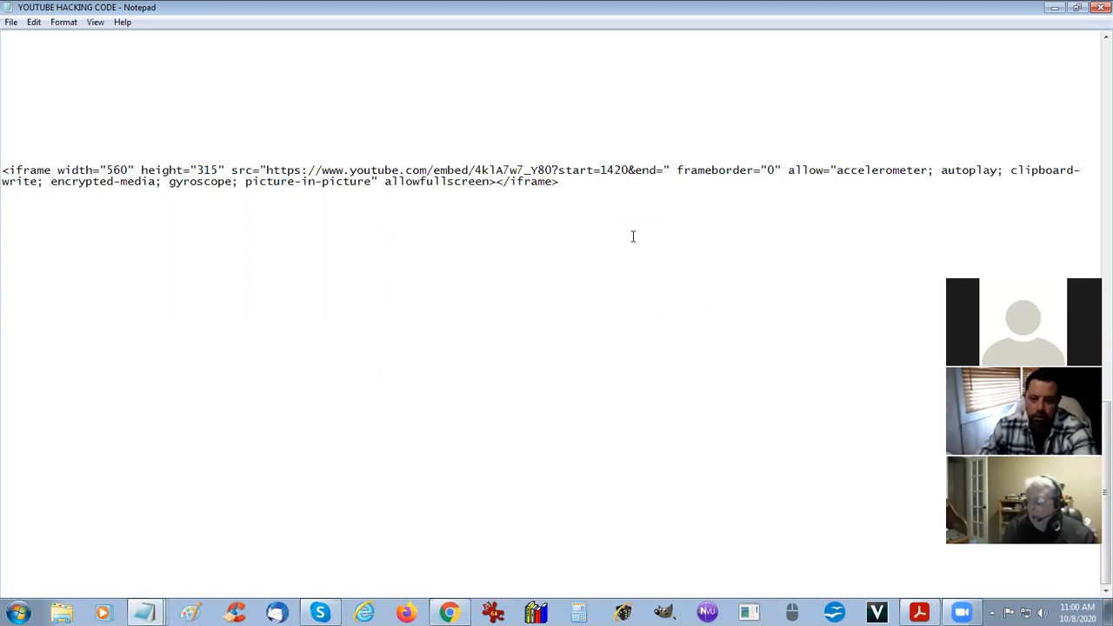
key("ctrl+v")
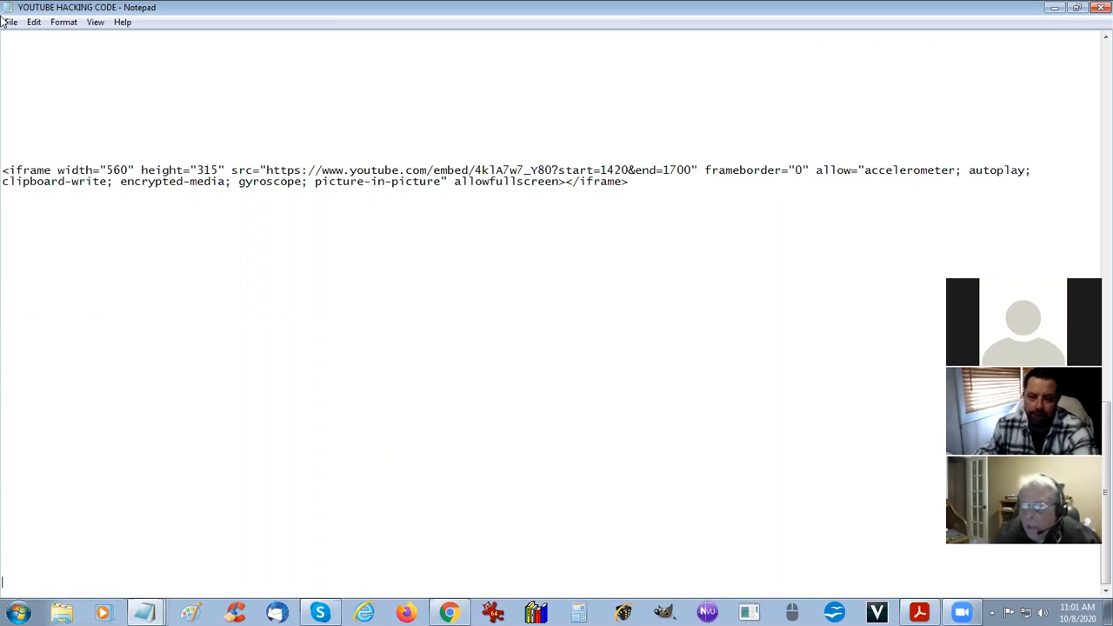
Turn off word wrap and select the entire modified embed code line at the end of the note.
left_click(60, 25)
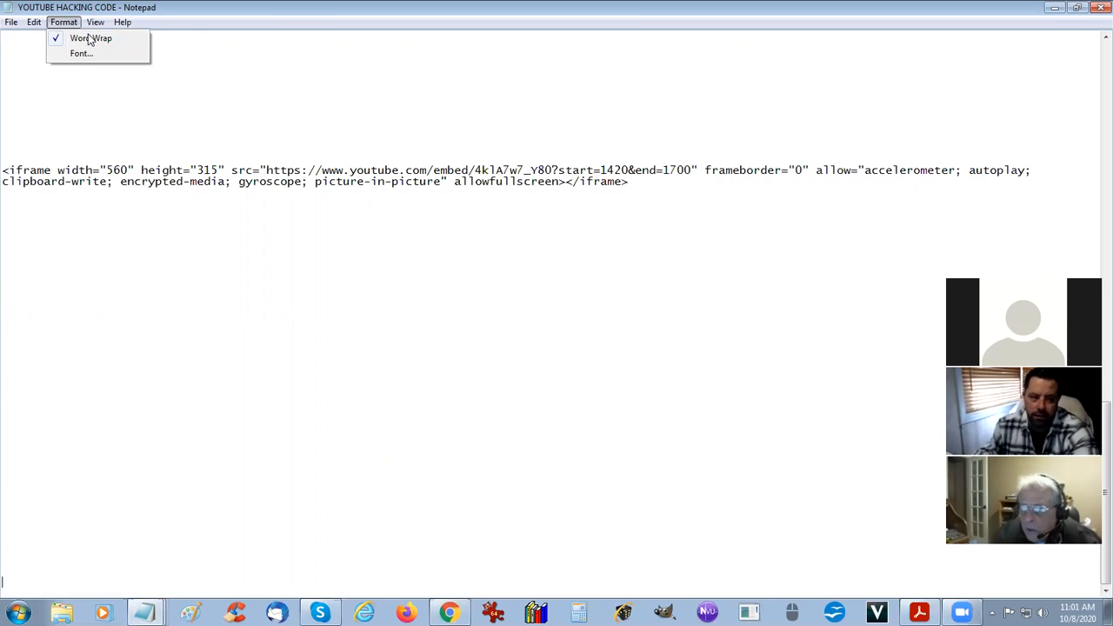
left_click(91, 40)
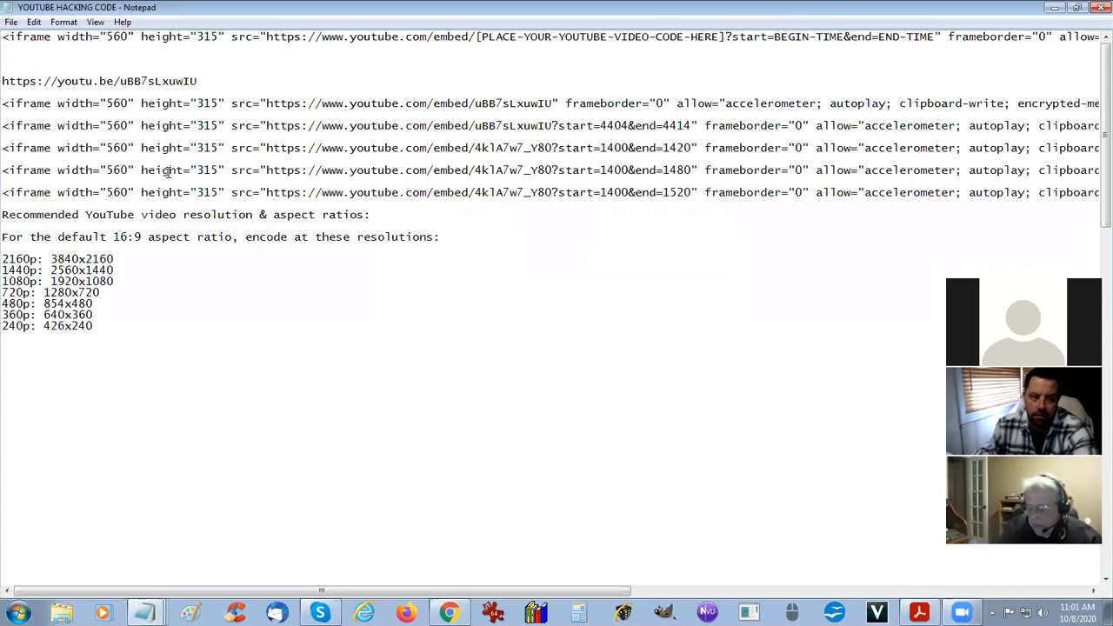
key("ctrl+End")
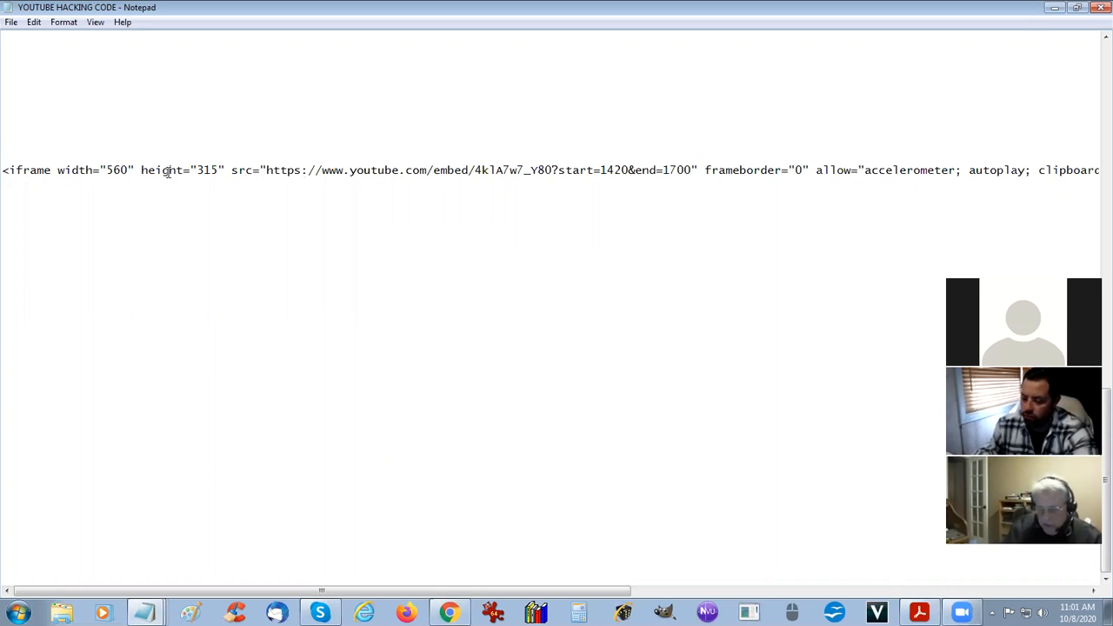
key("ctrl+a")
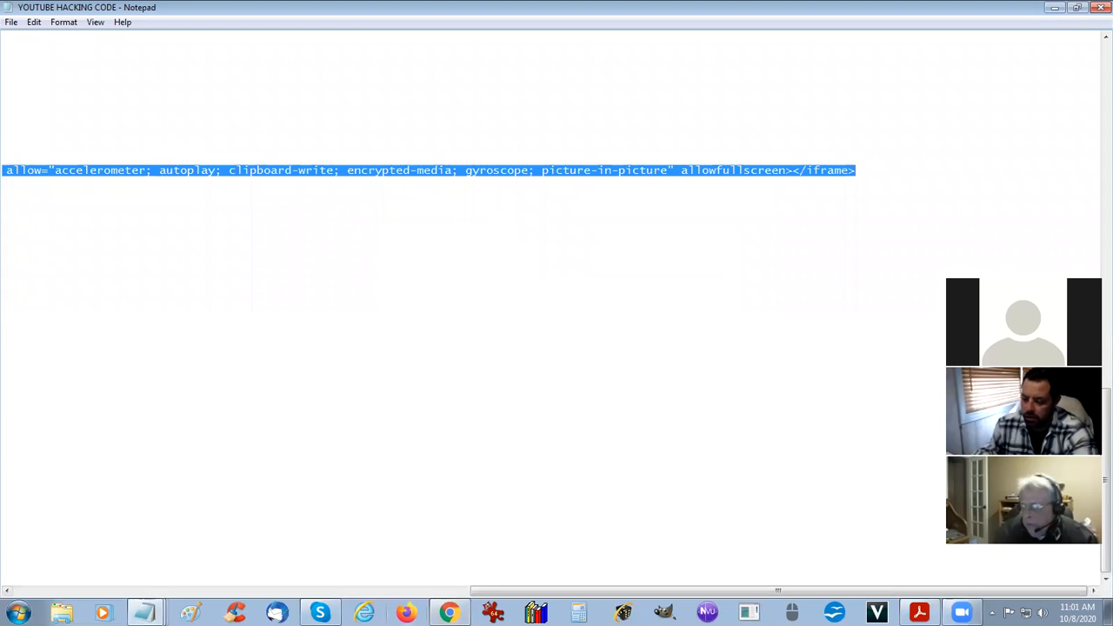
Switch to the My WebPages list in Chrome and open the test page at its top in the page editor.
left_click(449, 613)
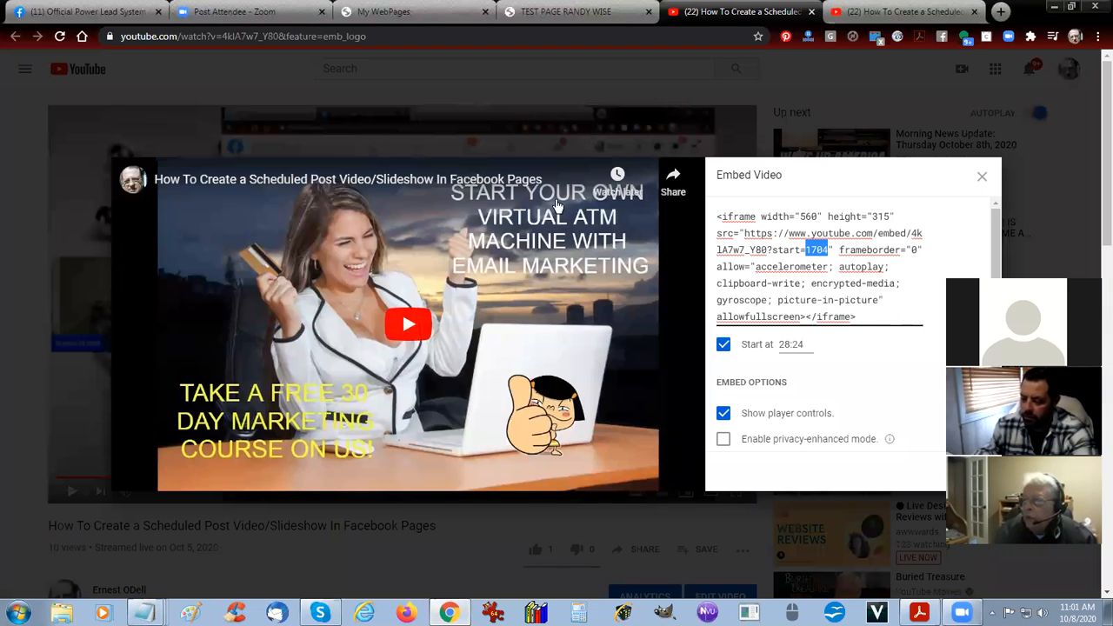
left_click(405, 12)
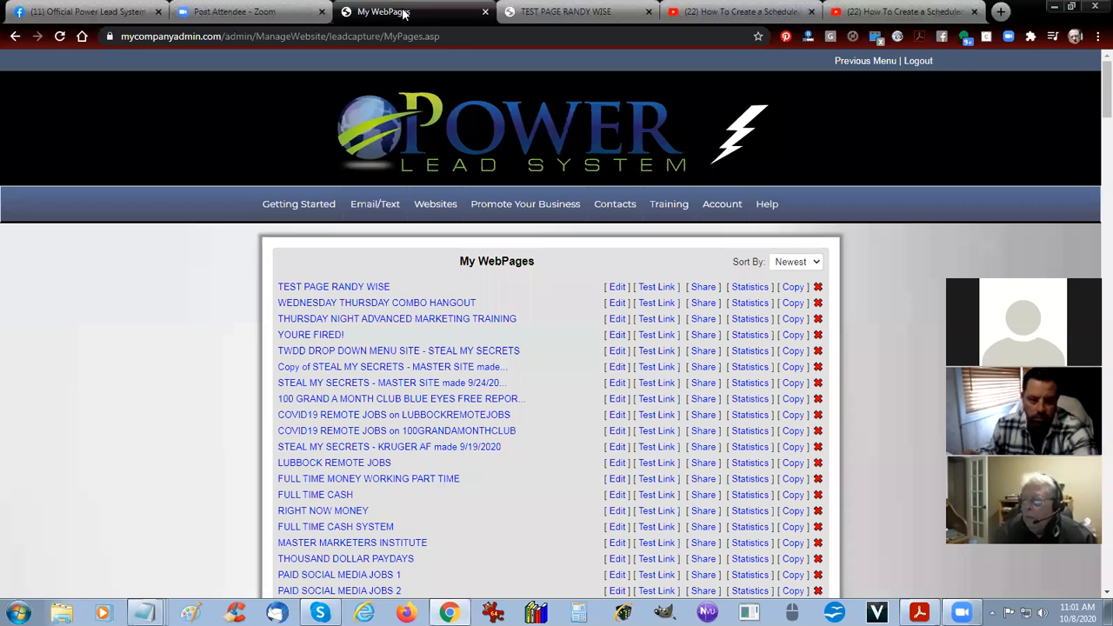
left_click(617, 288)
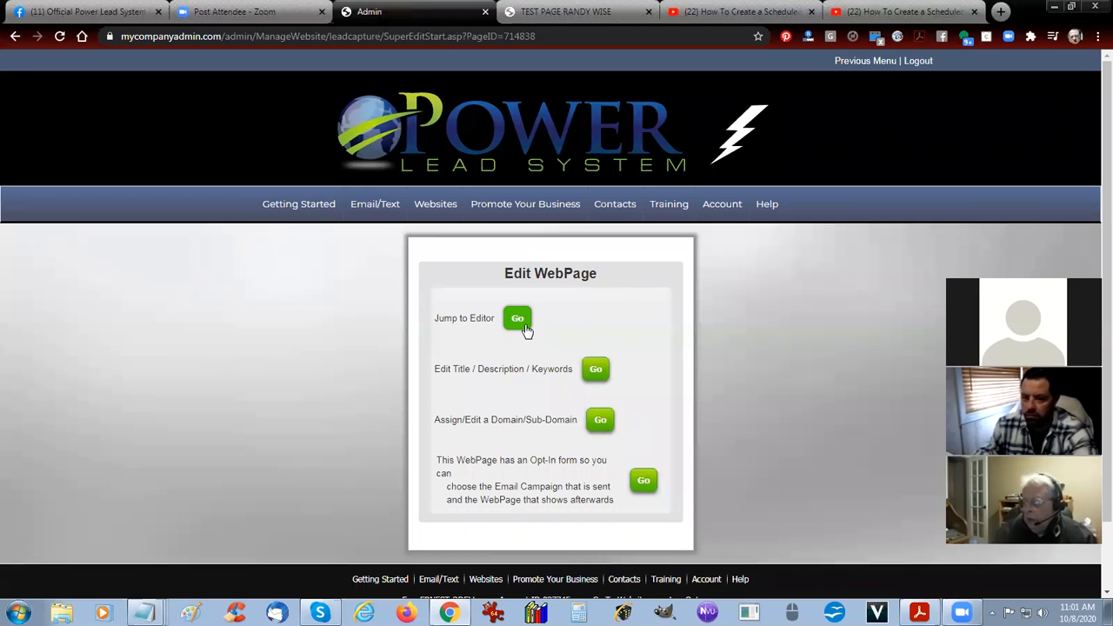
left_click(517, 320)
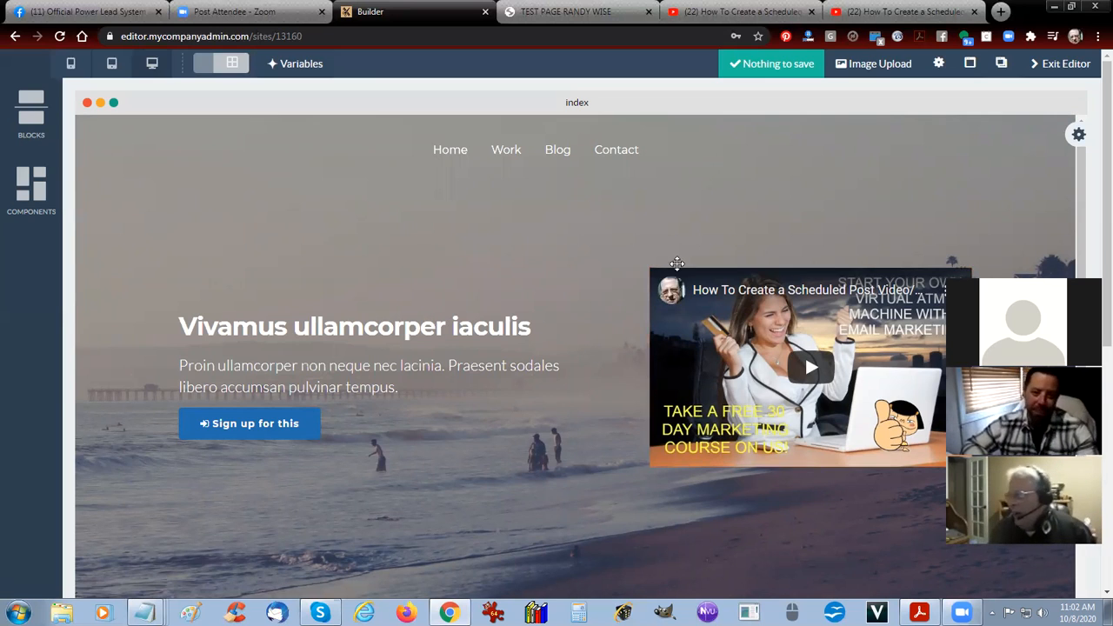
Open the Headers block collection and find the beach header layout with a video that matches the page's first block.
scroll(678, 261, "down", 5)
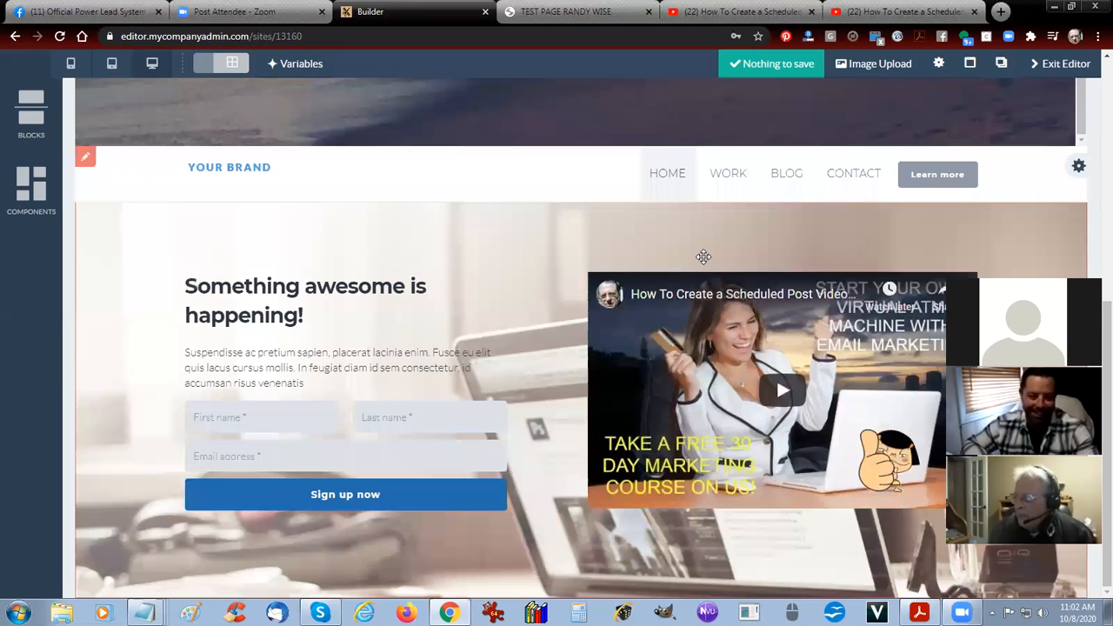
left_click(31, 124)
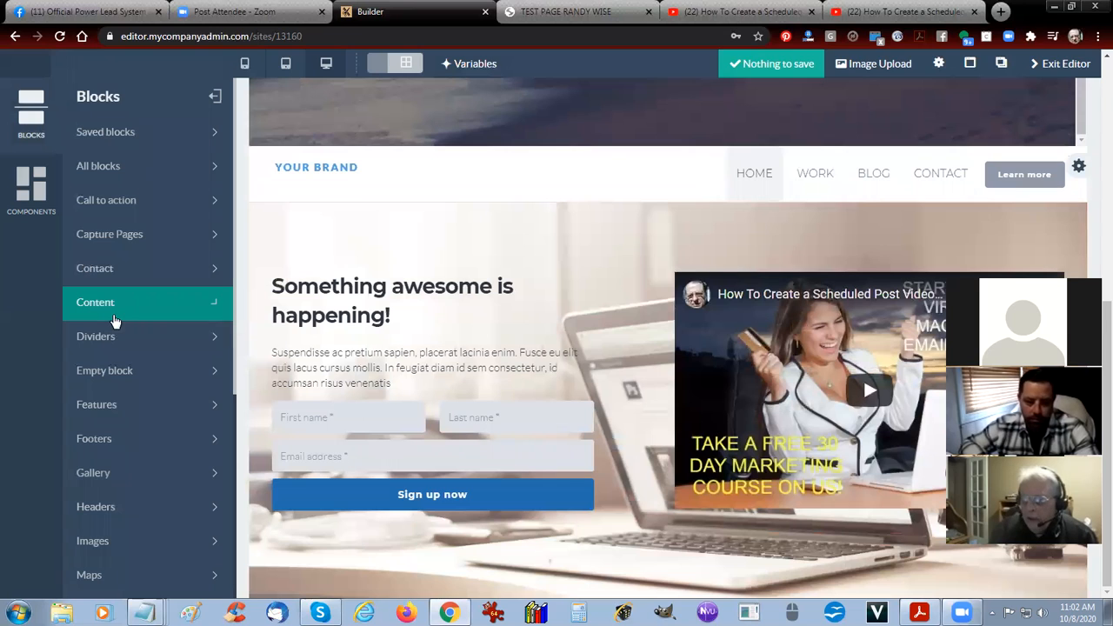
left_click(104, 509)
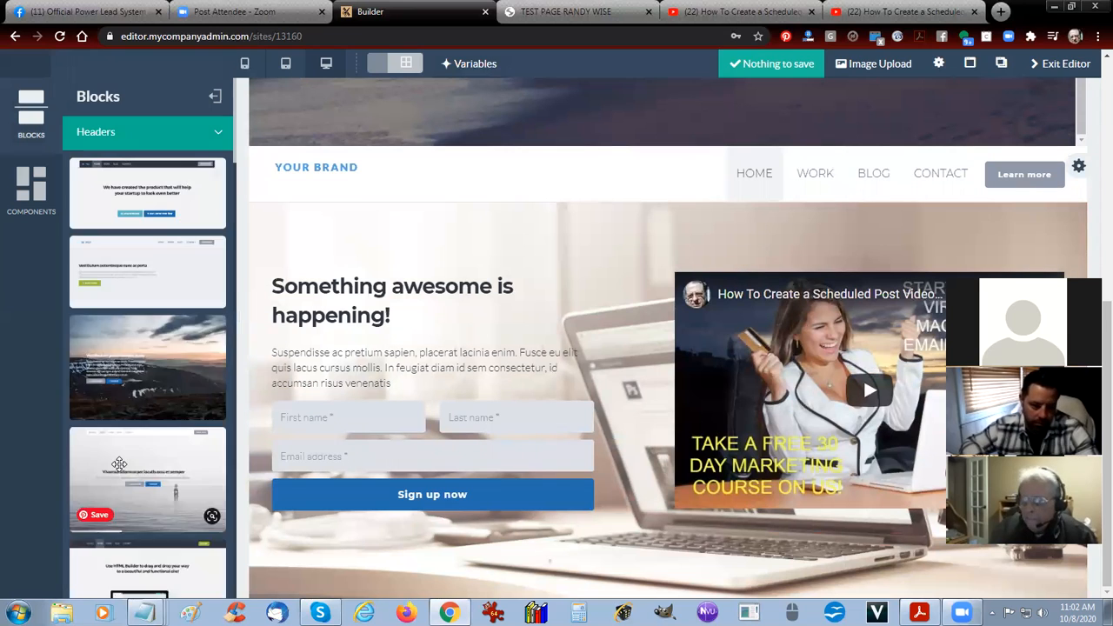
scroll(130, 479, "down", 5)
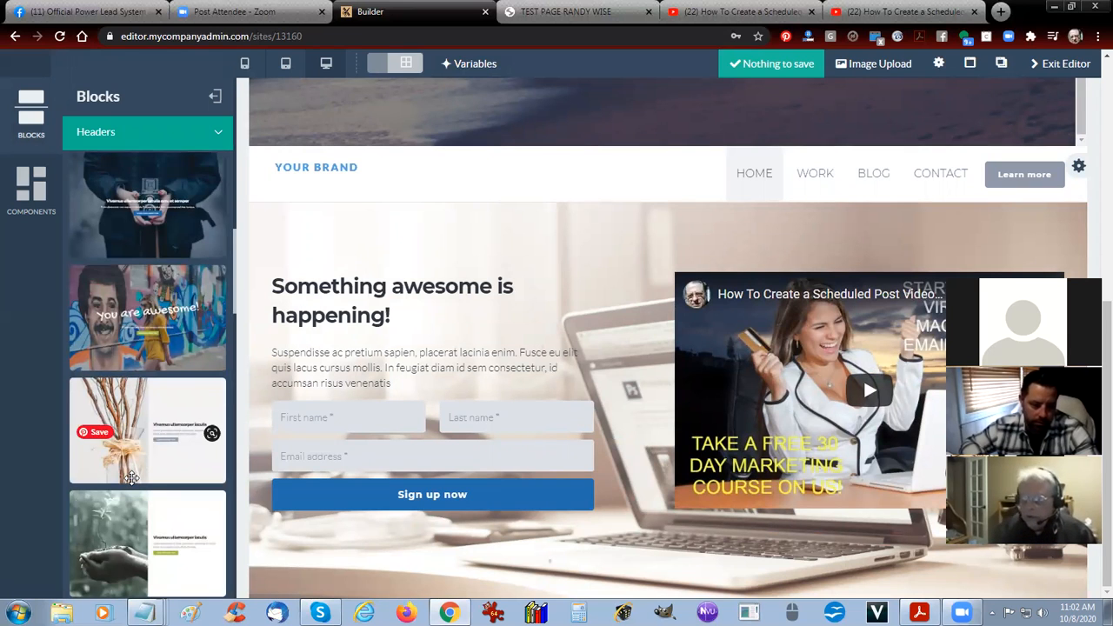
scroll(139, 467, "down", 5)
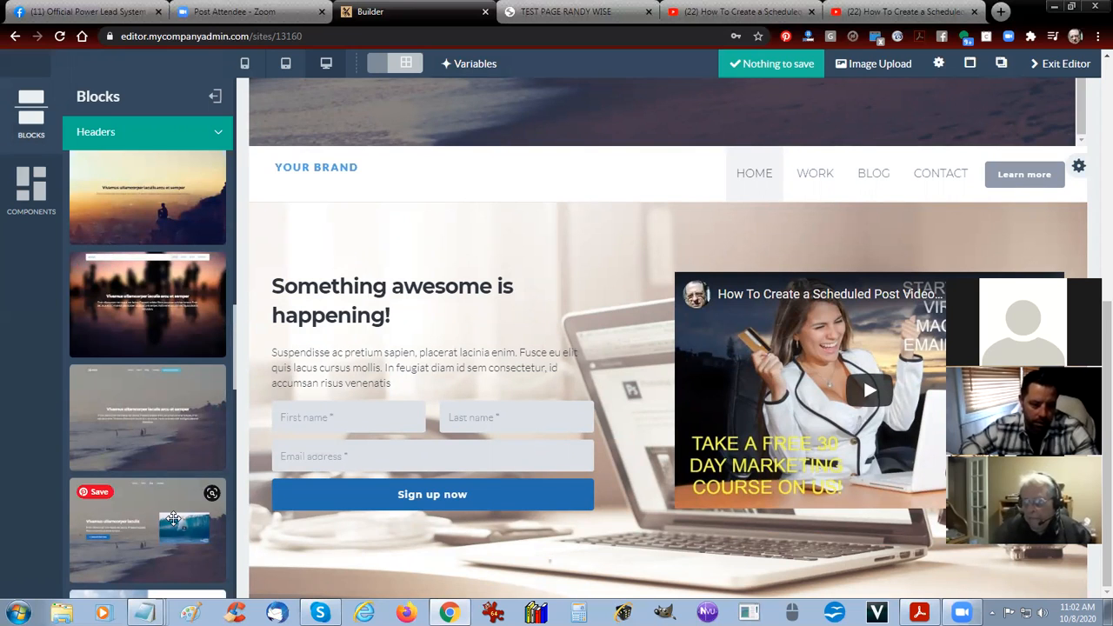
left_click_drag(173, 520, 365, 365)
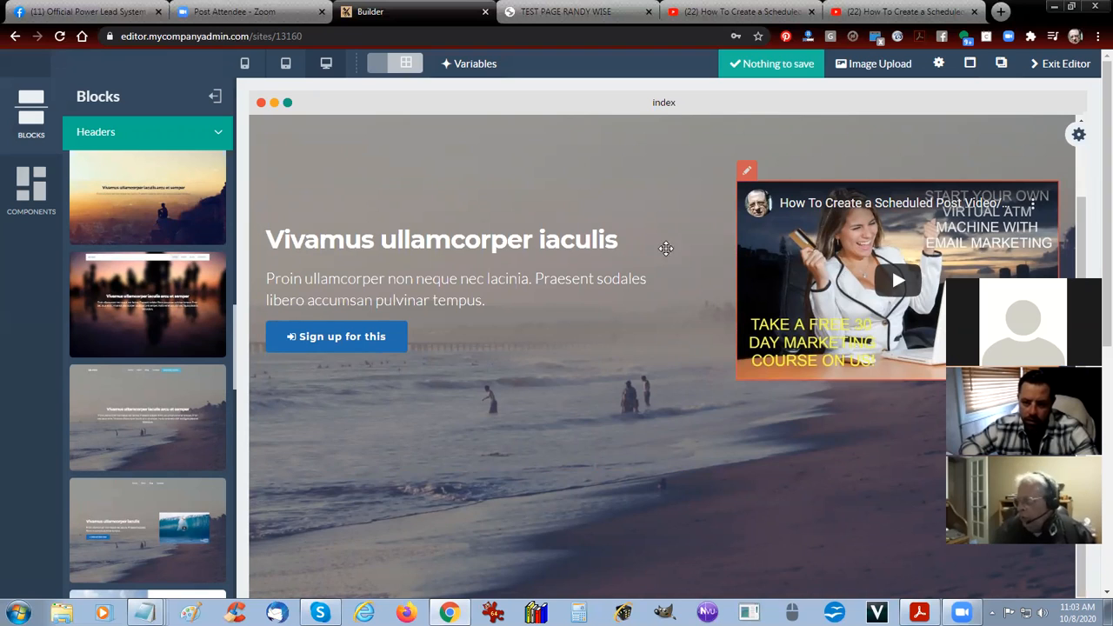
Look through the remaining header block layouts and the component categories, including Media, and return to the header blocks.
scroll(86, 443, "down", 3)
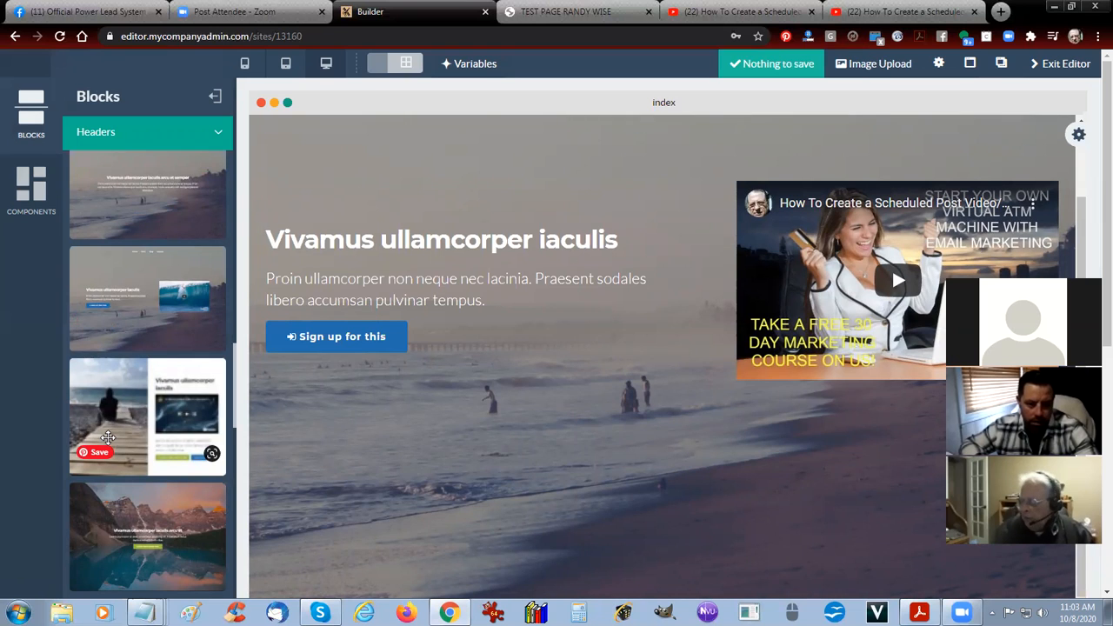
scroll(107, 437, "down", 3)
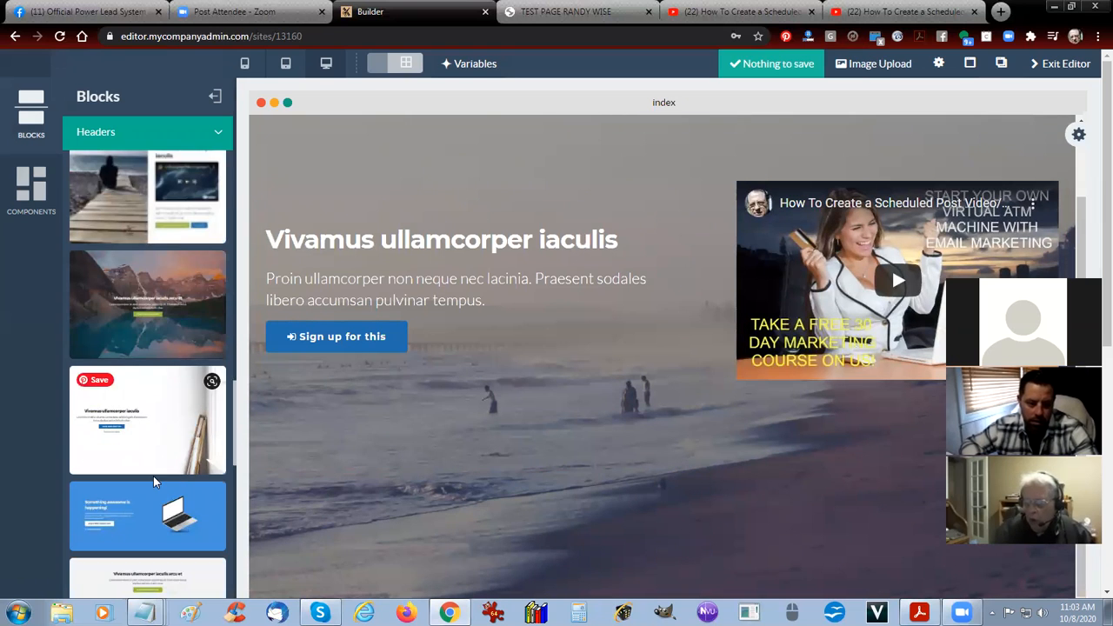
scroll(153, 476, "down", 3)
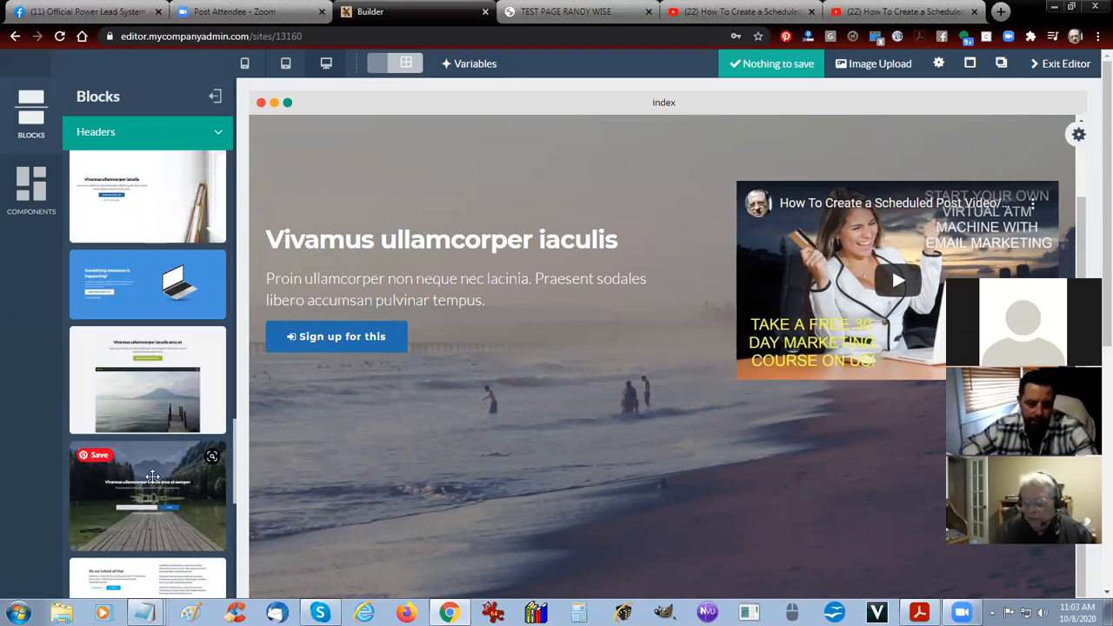
scroll(153, 476, "down", 3)
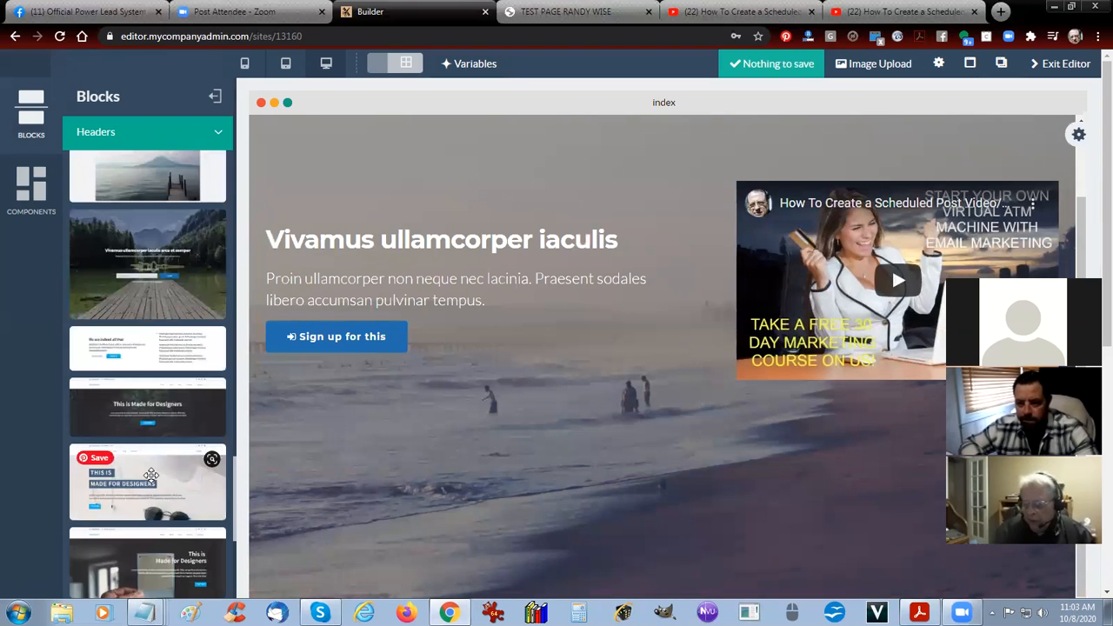
scroll(161, 465, "down", 3)
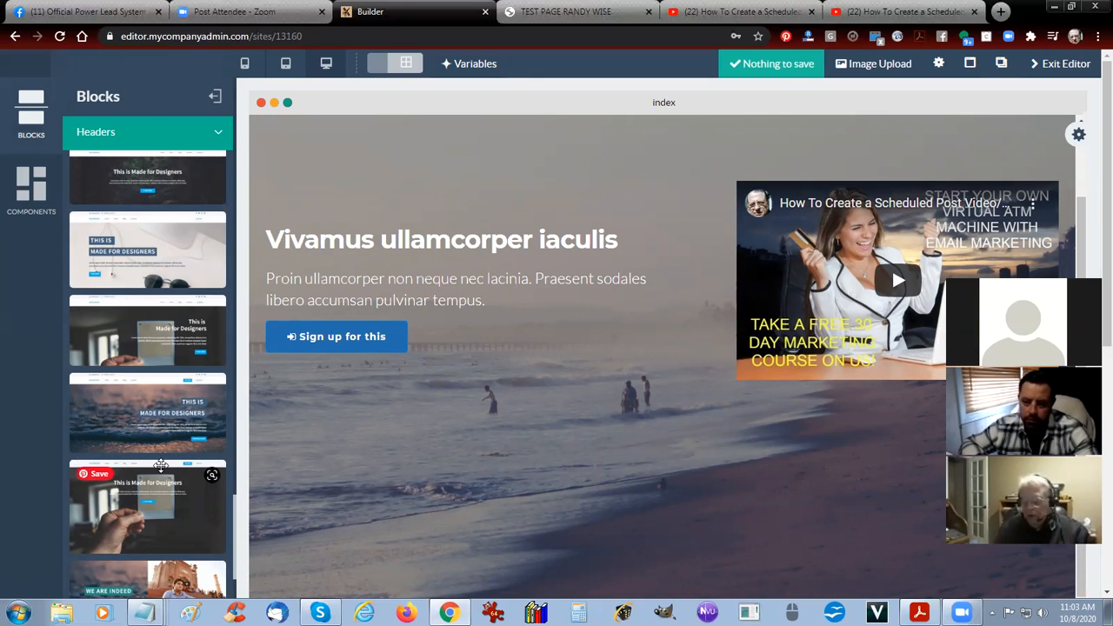
scroll(163, 467, "down", 4)
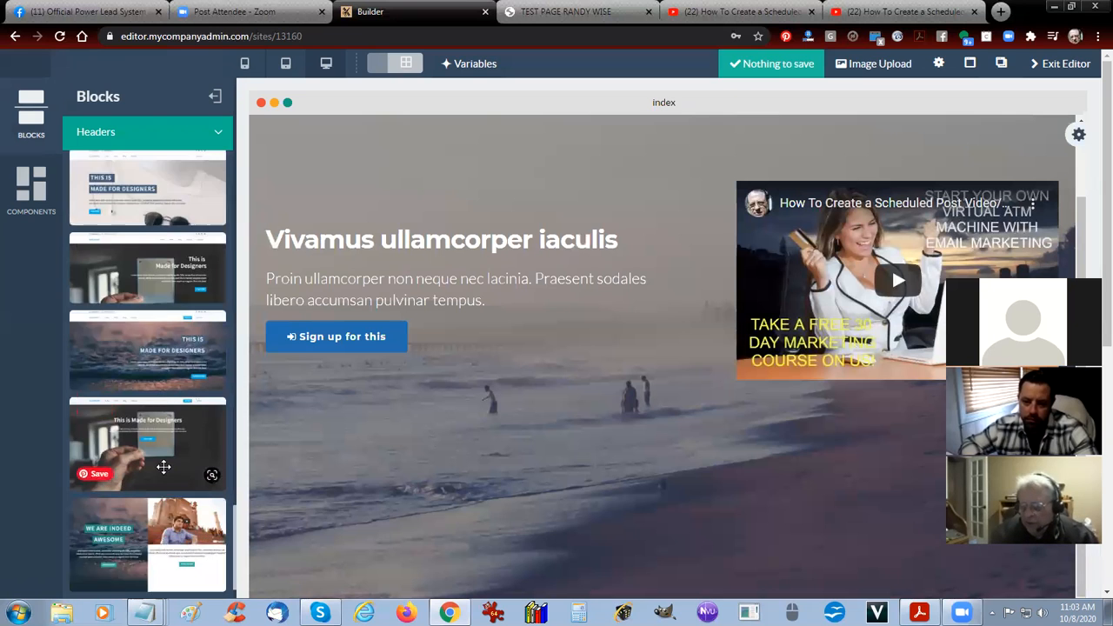
scroll(165, 467, "down", 2)
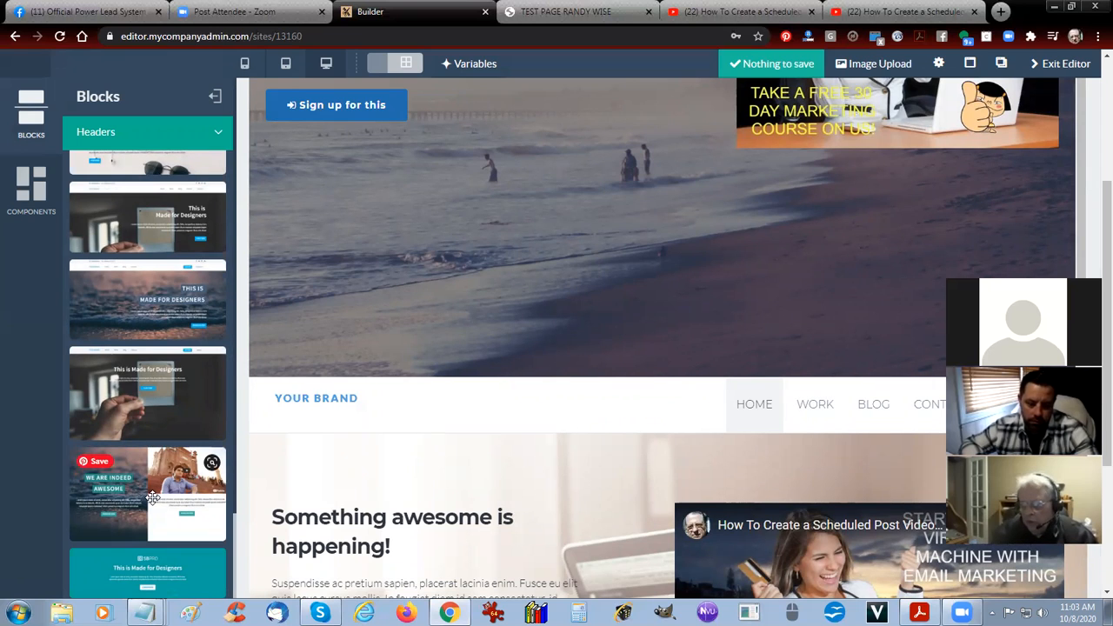
scroll(153, 346, "up", 3)
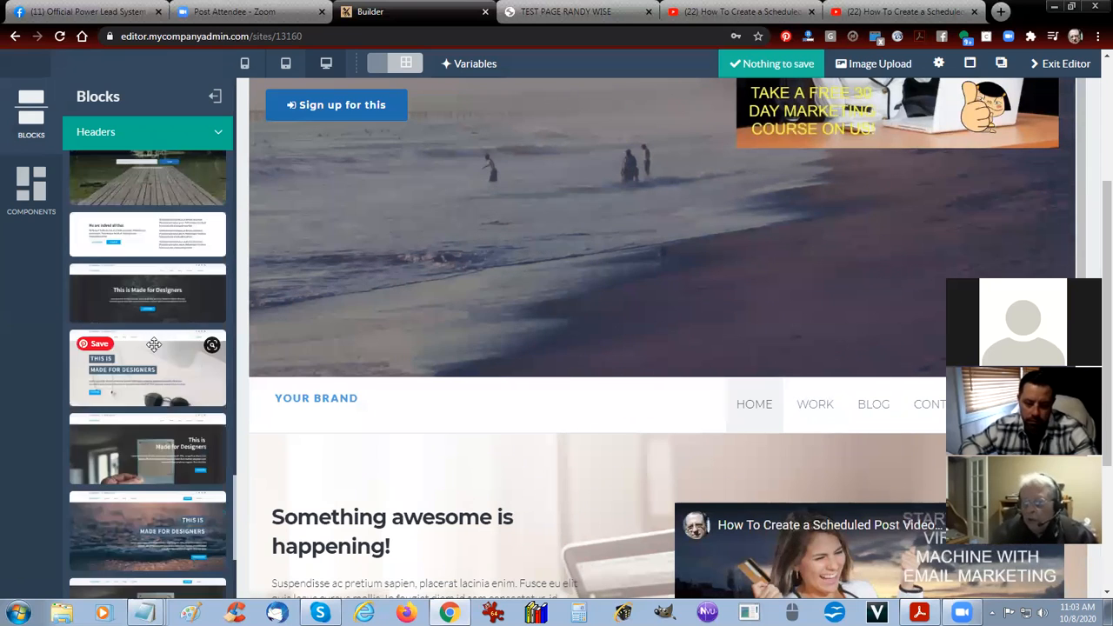
left_click(31, 187)
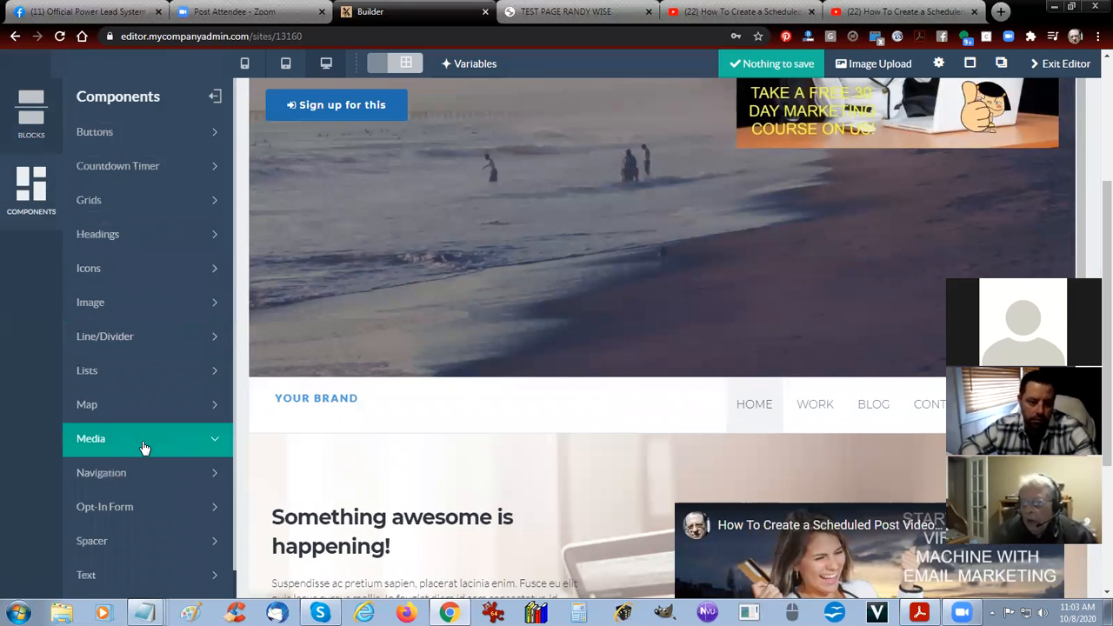
scroll(144, 448, "up", 3)
left_click(37, 104)
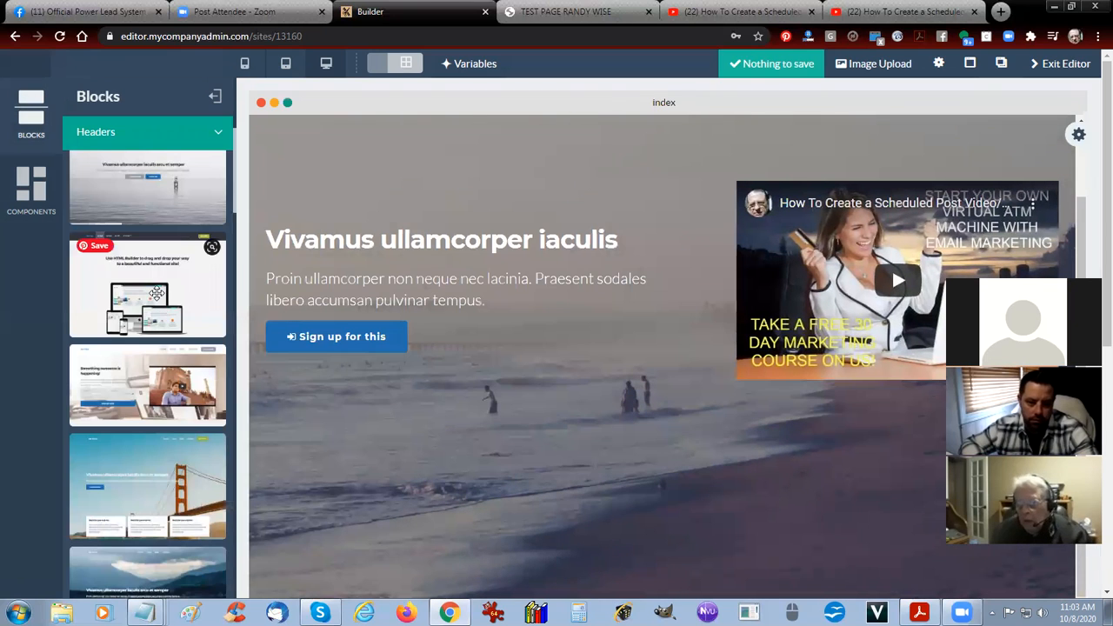
Add the "Use HTML Builder" header block at the top of the page and delete it from the canvas again.
left_click_drag(152, 294, 433, 141)
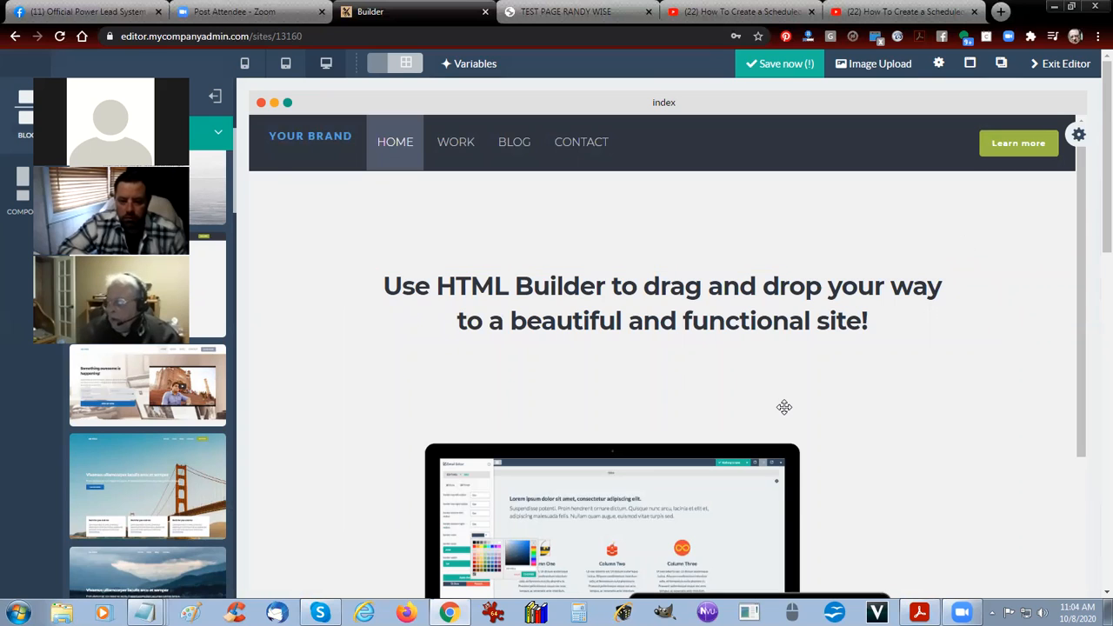
scroll(781, 404, "down", 3)
scroll(781, 405, "up", 3)
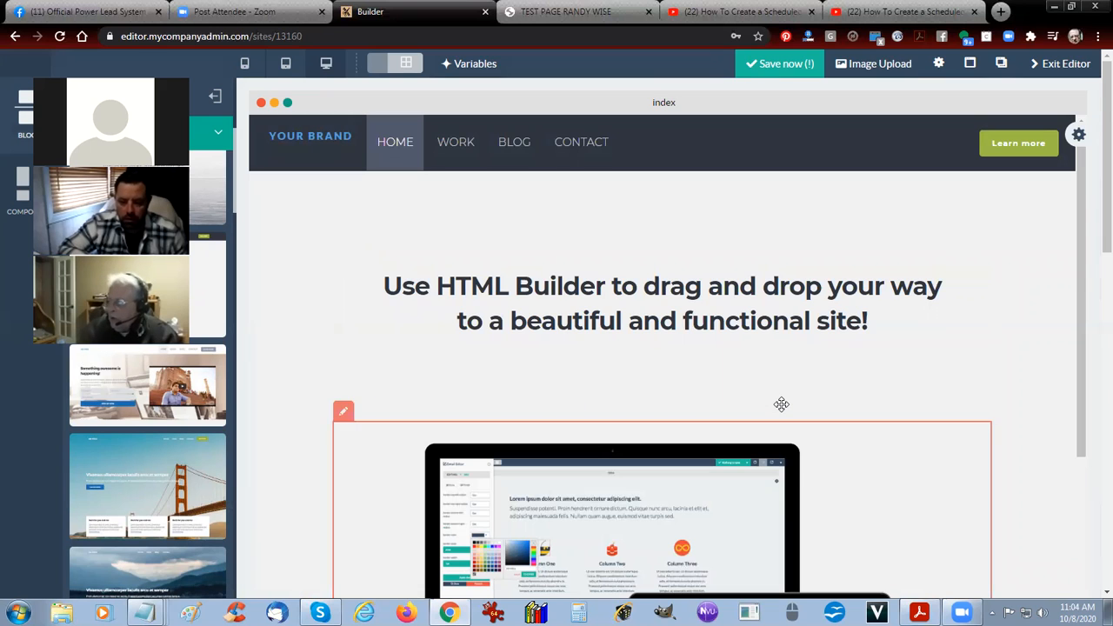
left_click(1079, 137)
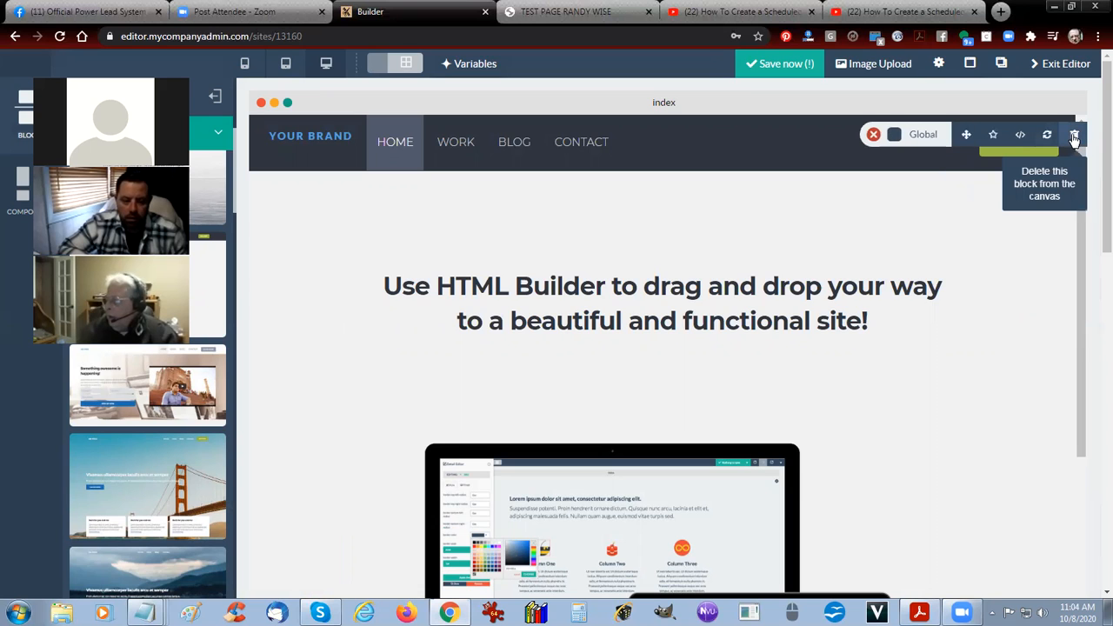
left_click(1075, 138)
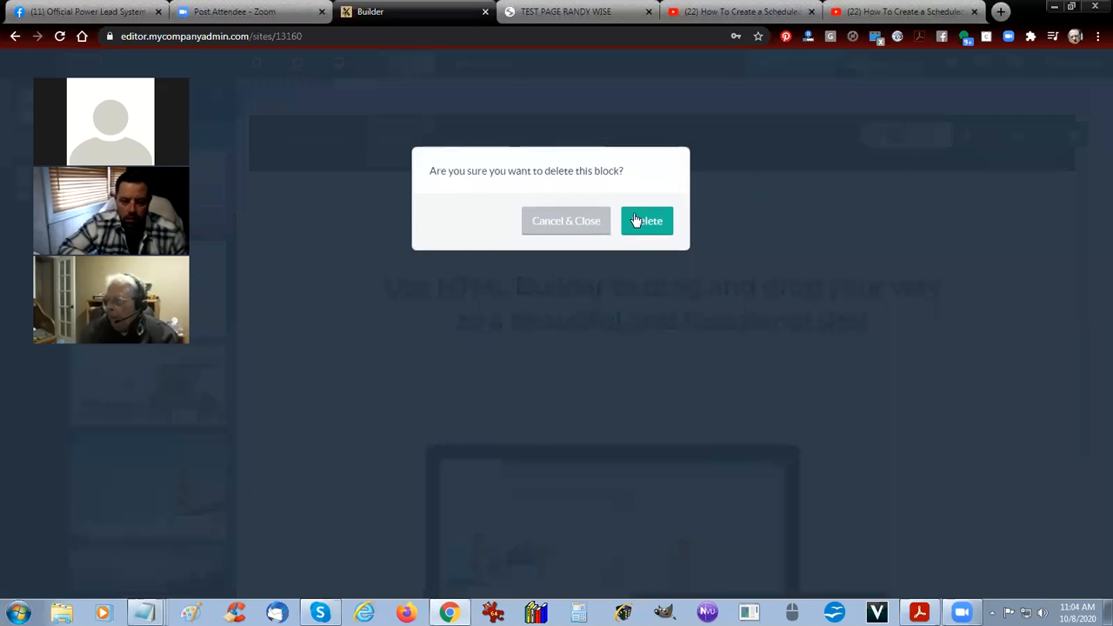
left_click(640, 223)
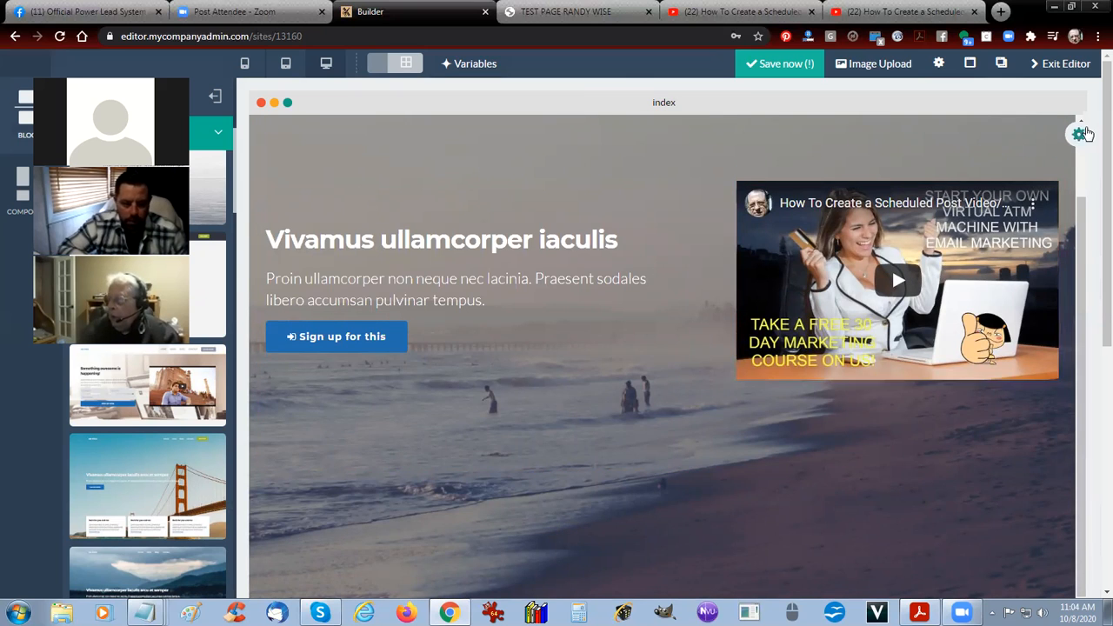
Open the beach header block's source code and select the video's iframe code from its opening tag through the end value.
left_click(1079, 136)
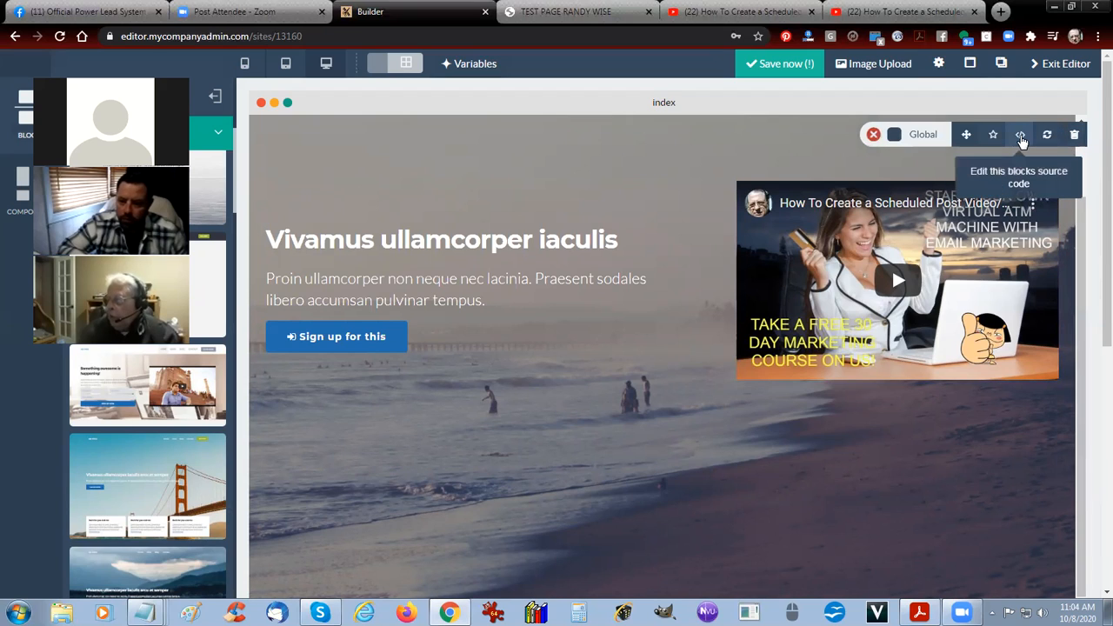
left_click(1022, 140)
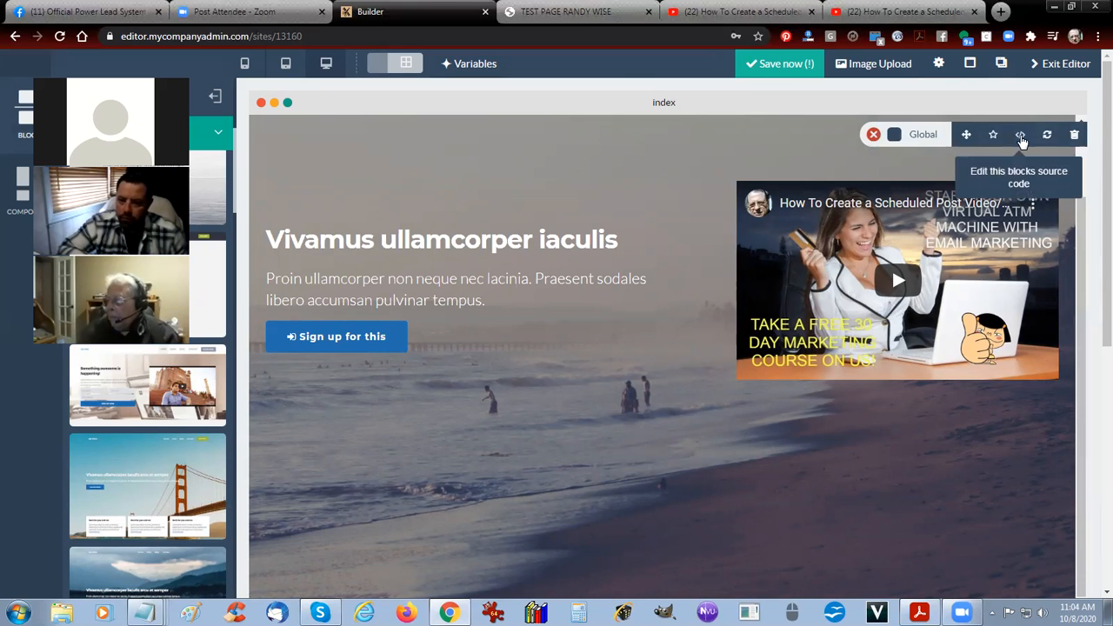
scroll(518, 404, "down", 3)
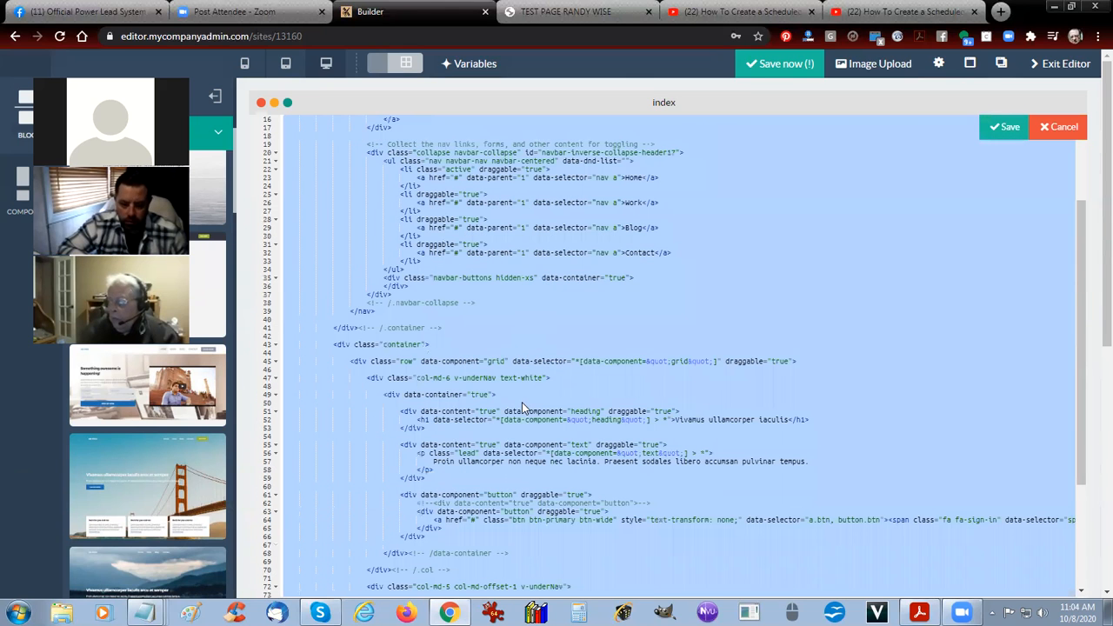
left_click(522, 402)
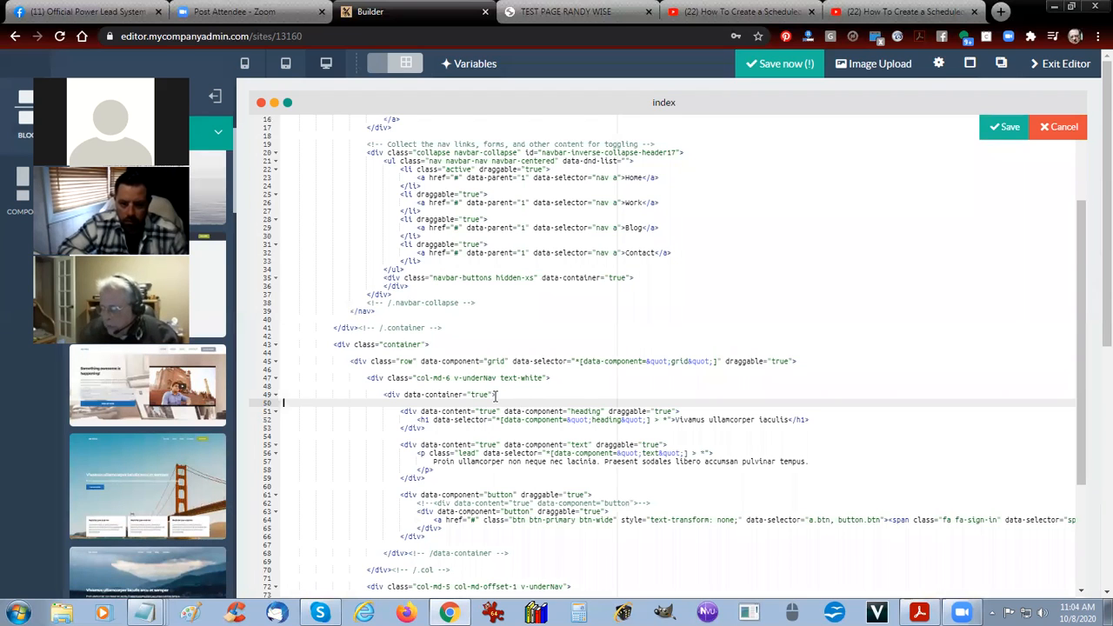
scroll(495, 396, "down", 5)
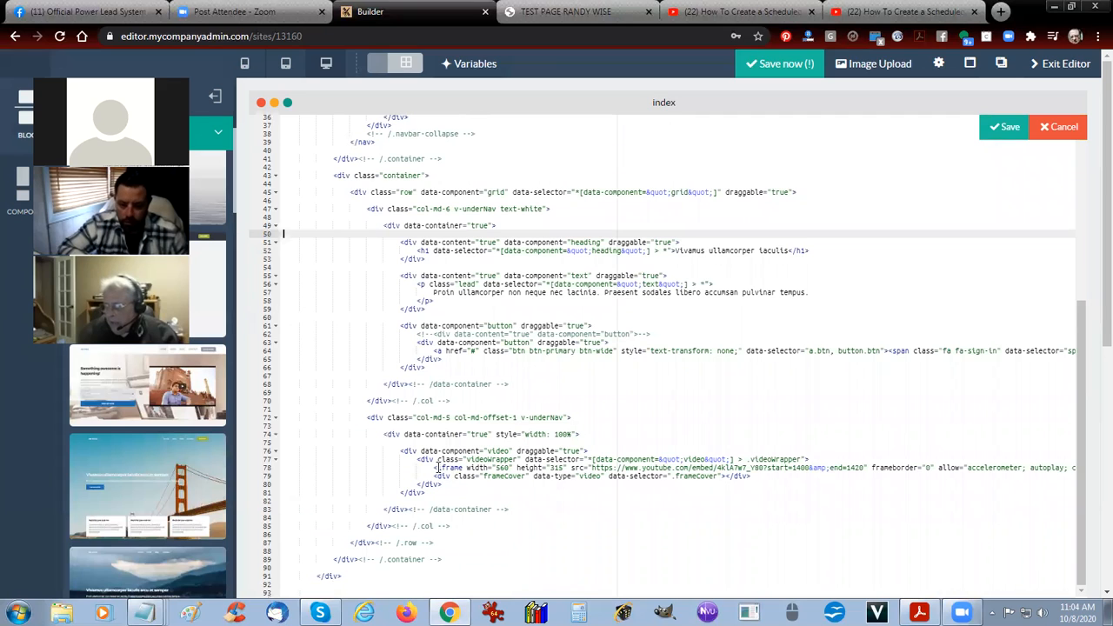
left_click_drag(434, 468, 659, 468)
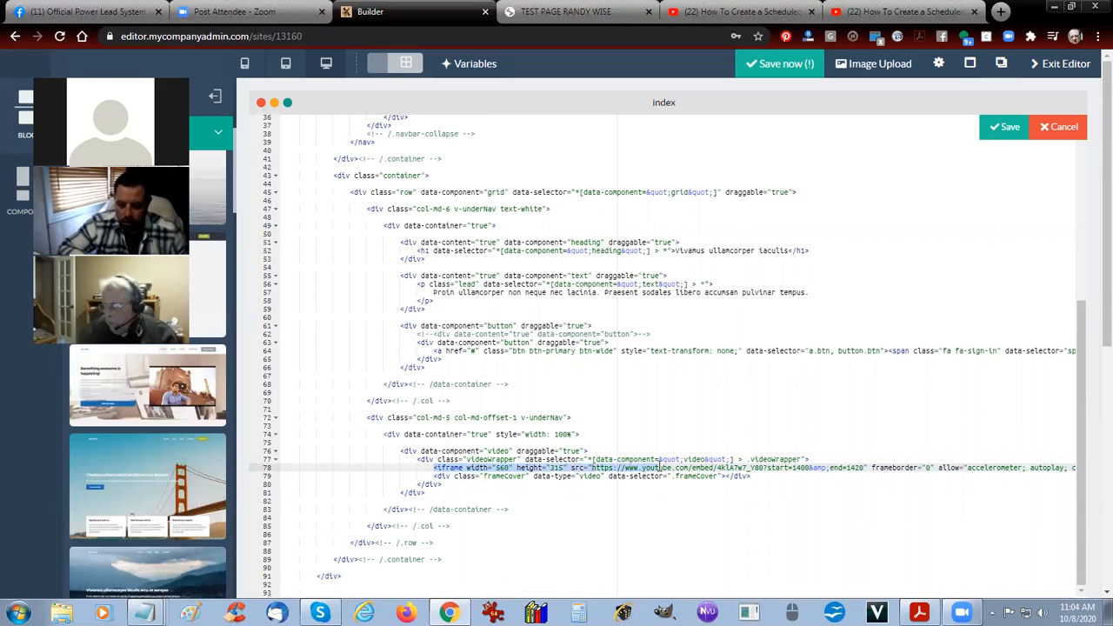
left_click_drag(661, 467, 873, 467)
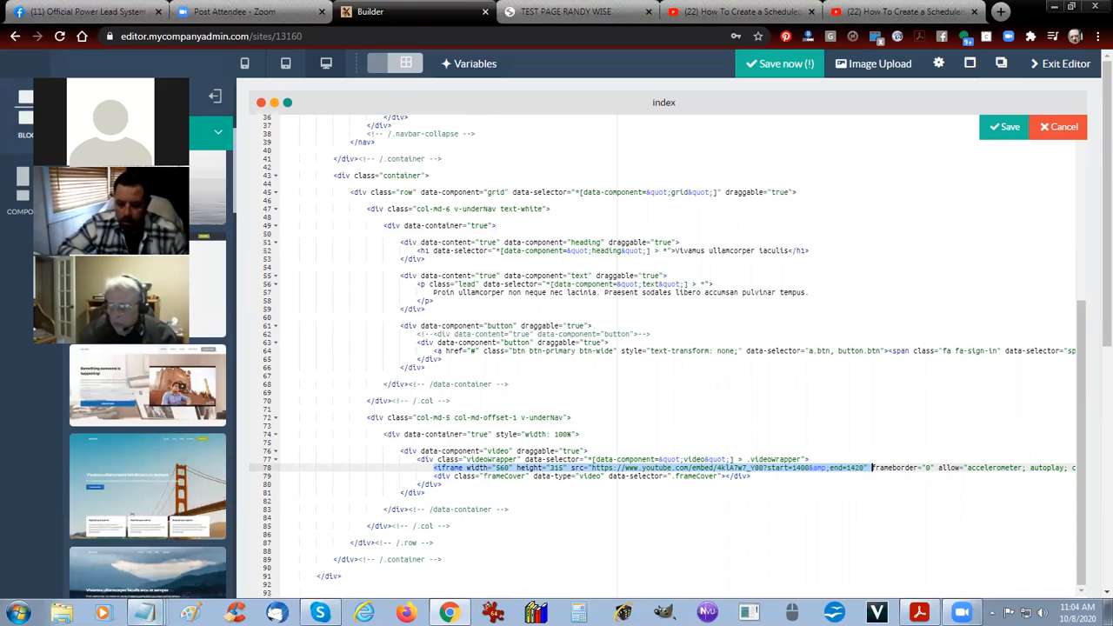
Switch to the YOUTUBE HACKING CODE note in Notepad and examine the start and end values in the modified embed code.
mouse_move(146, 612)
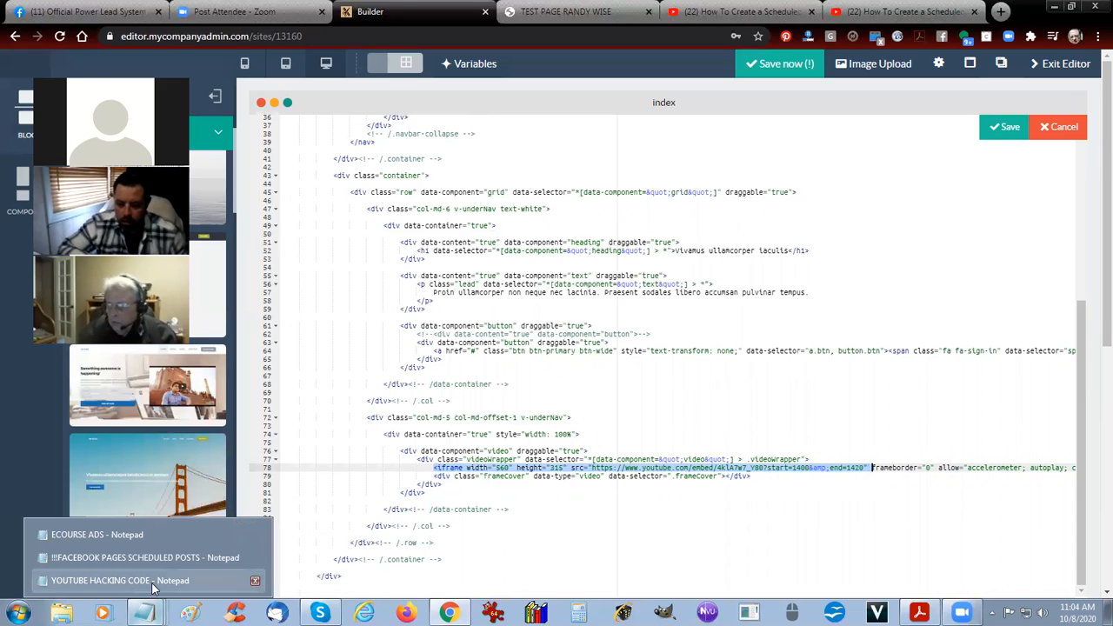
left_click(152, 589)
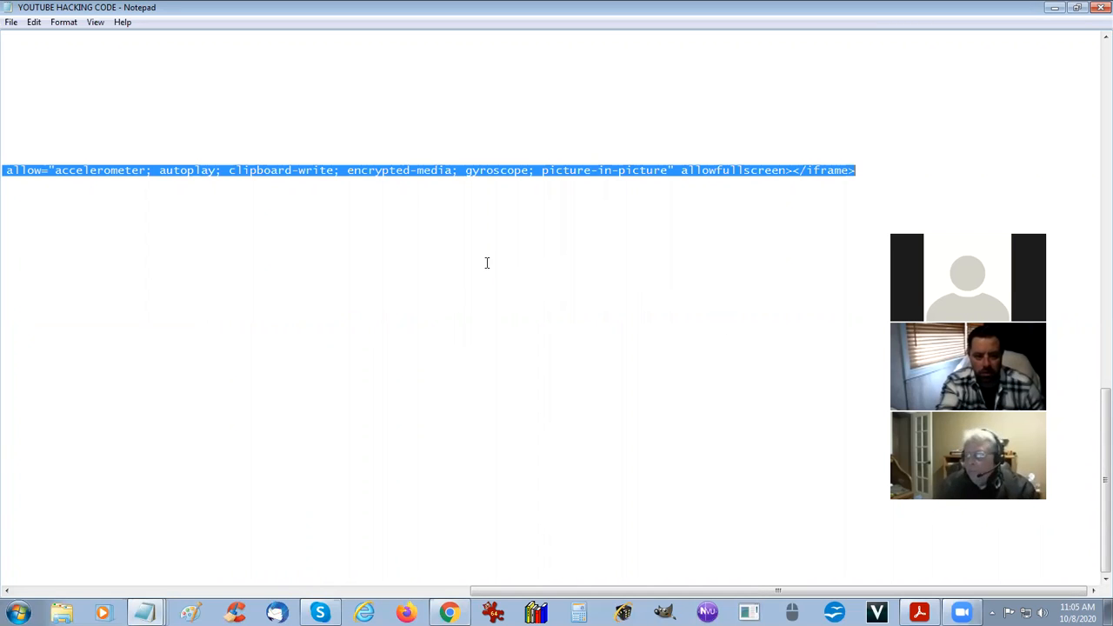
left_click(435, 393)
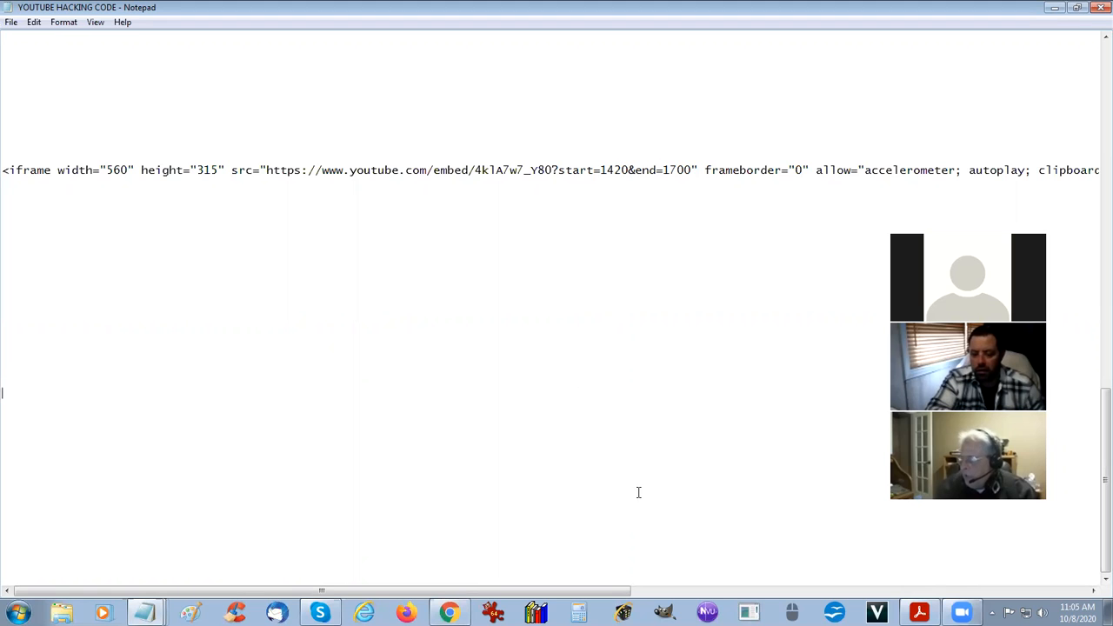
Switch back to the block's source code in Chrome and set the end value in the video's iframe address to 1700.
left_click(449, 613)
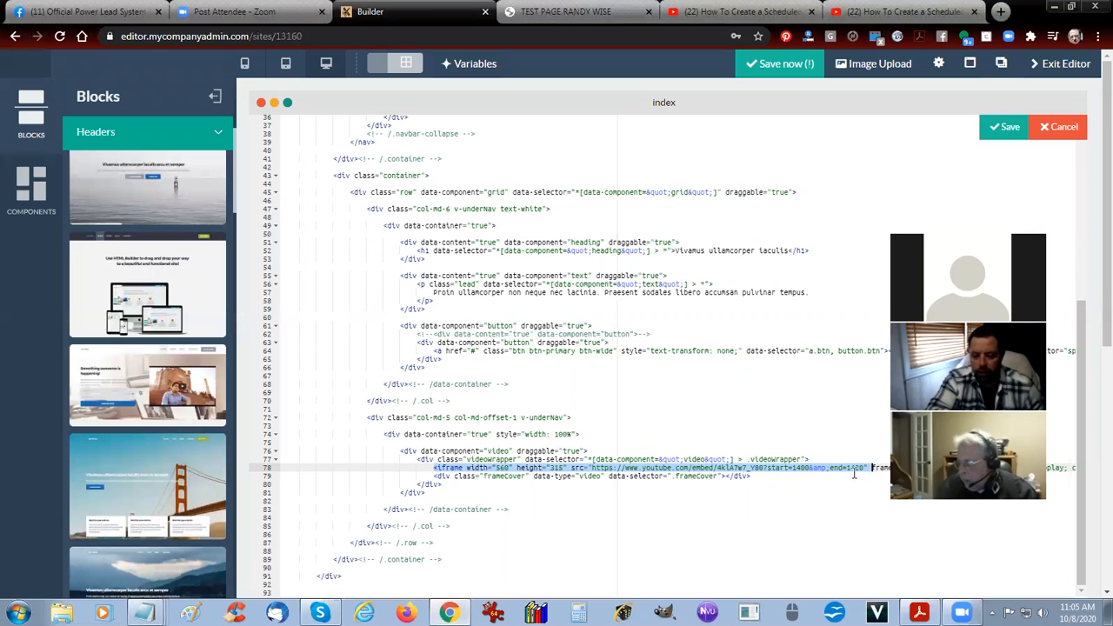
left_click_drag(968, 269, 711, 124)
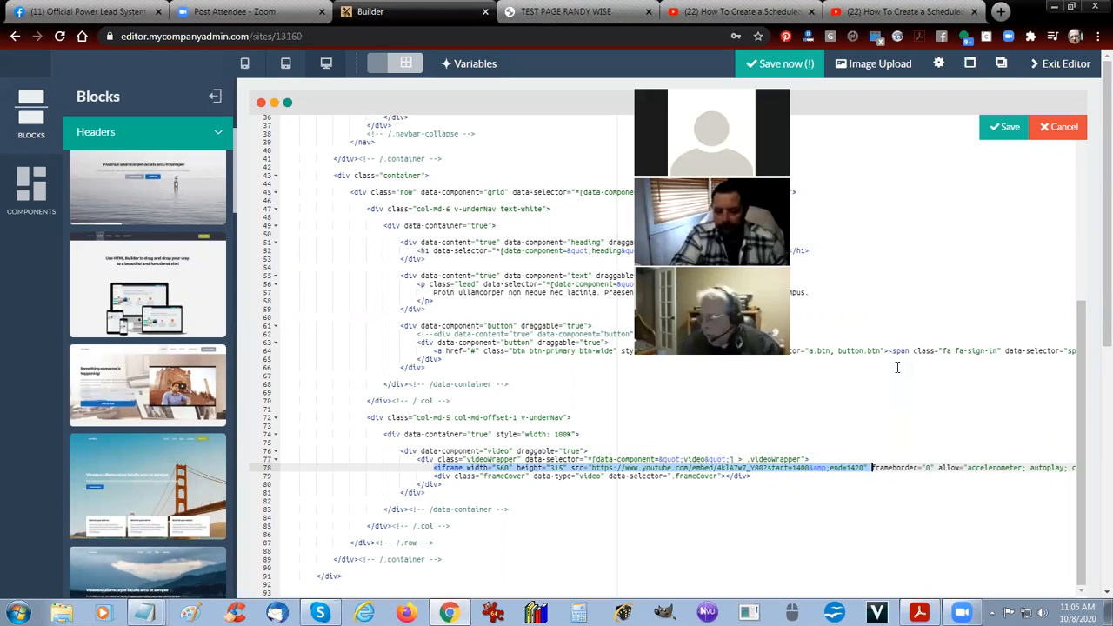
left_click(850, 469)
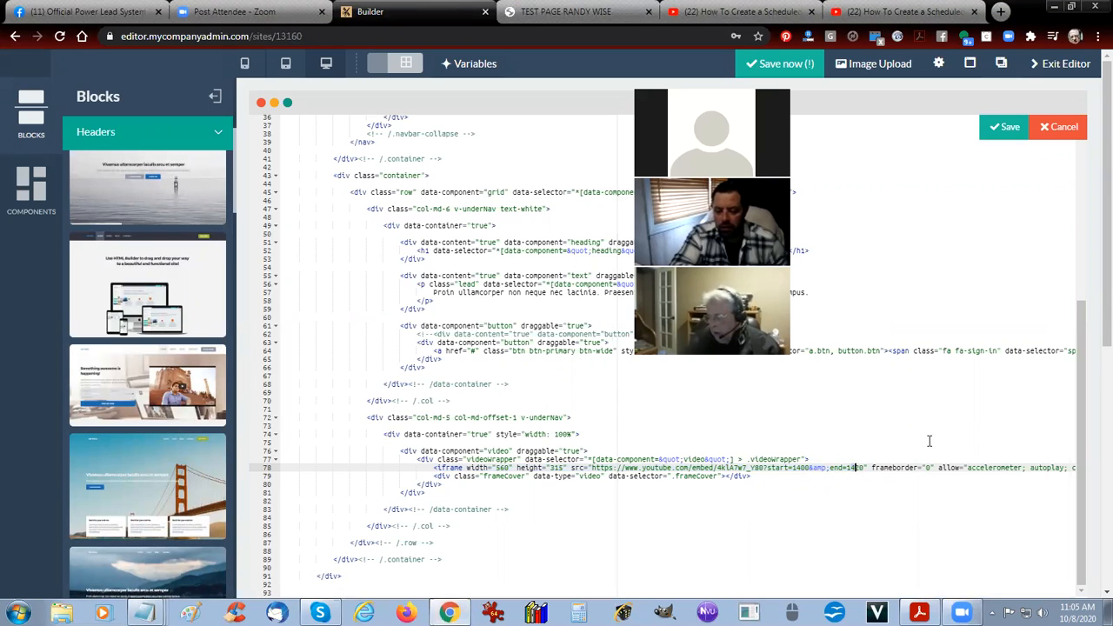
key("BackSpace")
key("BackSpace")
type("70")
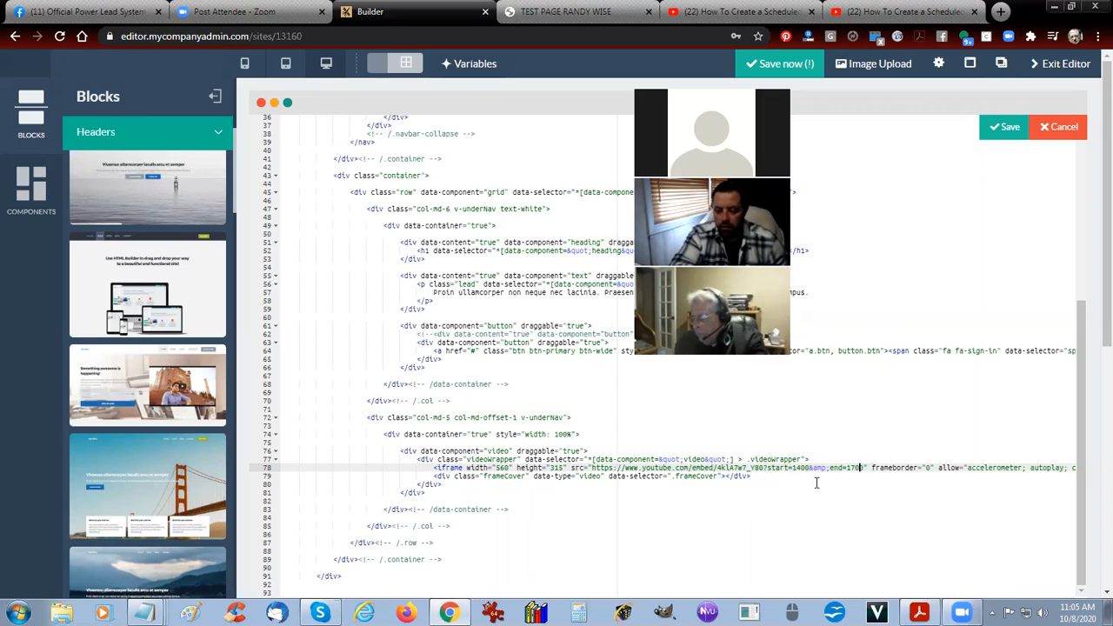
Switch to the YOUTUBE HACKING CODE note in Notepad and copy the whole iframe embed code with start 1420 and end 1700.
left_click(809, 469)
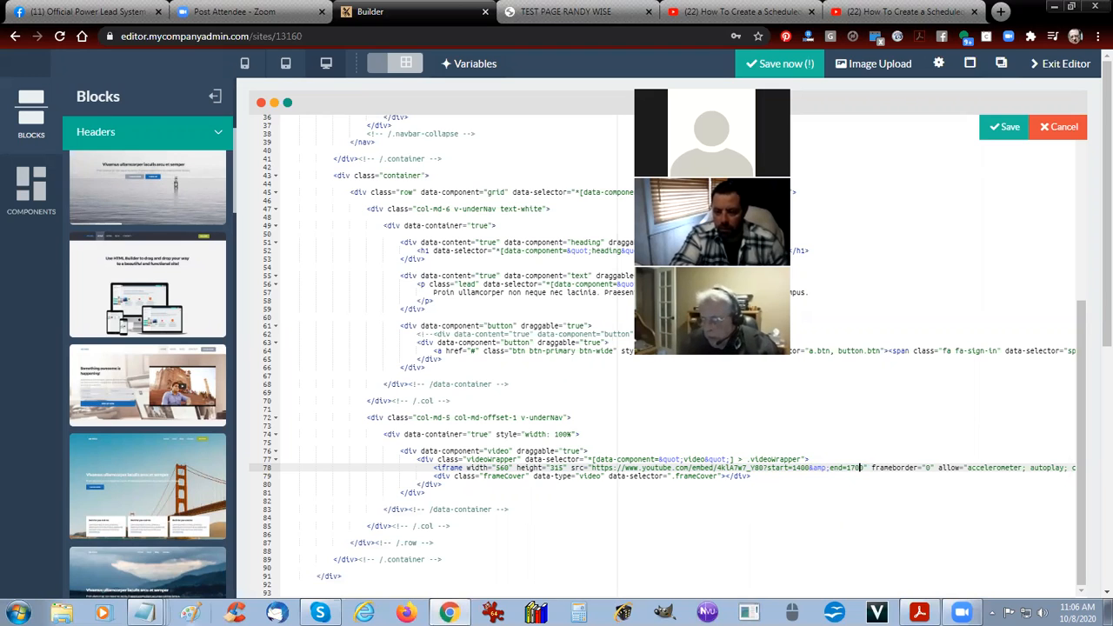
mouse_move(144, 613)
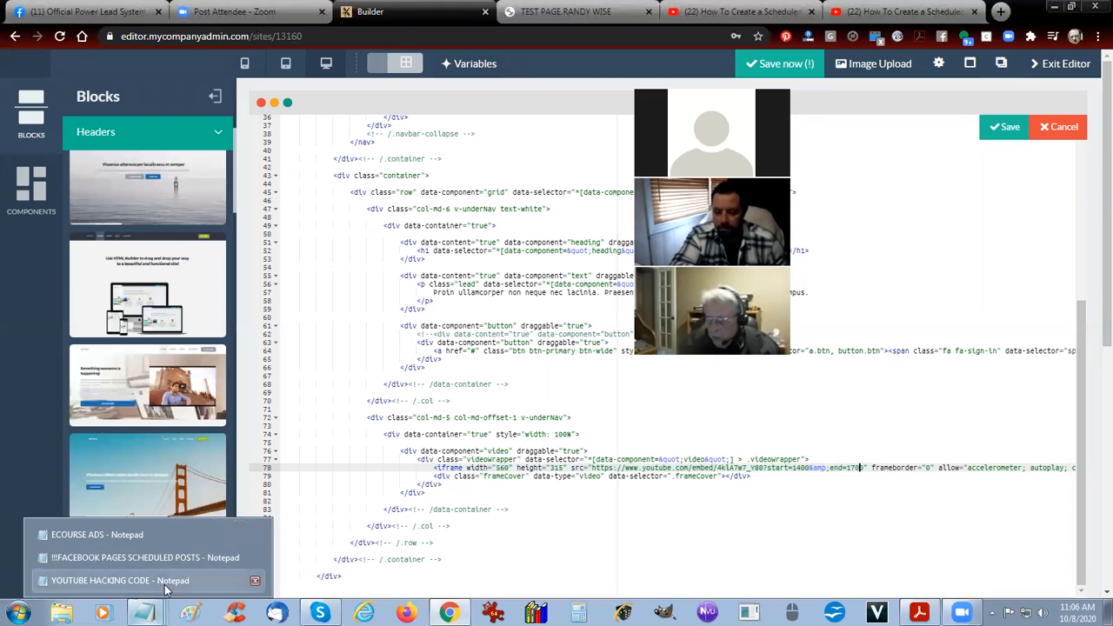
left_click(105, 588)
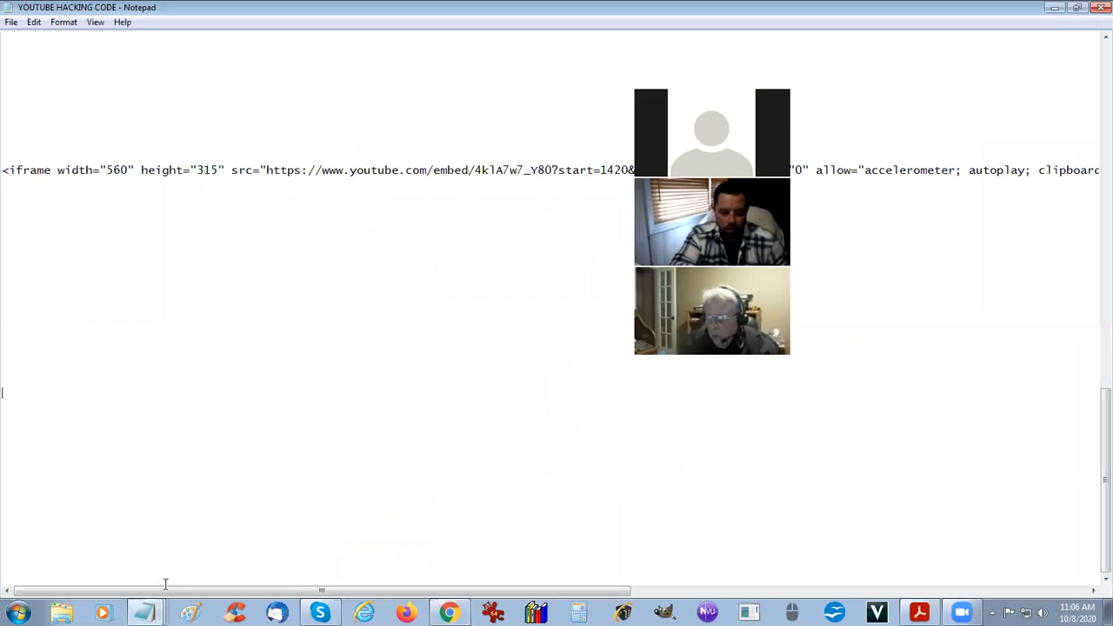
left_click(244, 170)
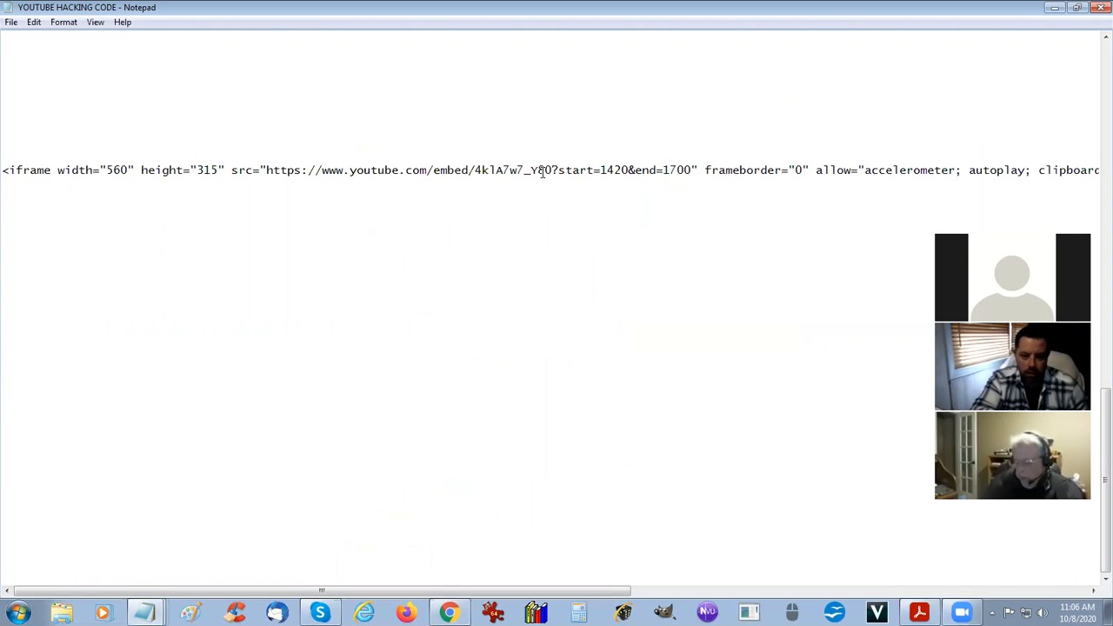
key("ctrl+a")
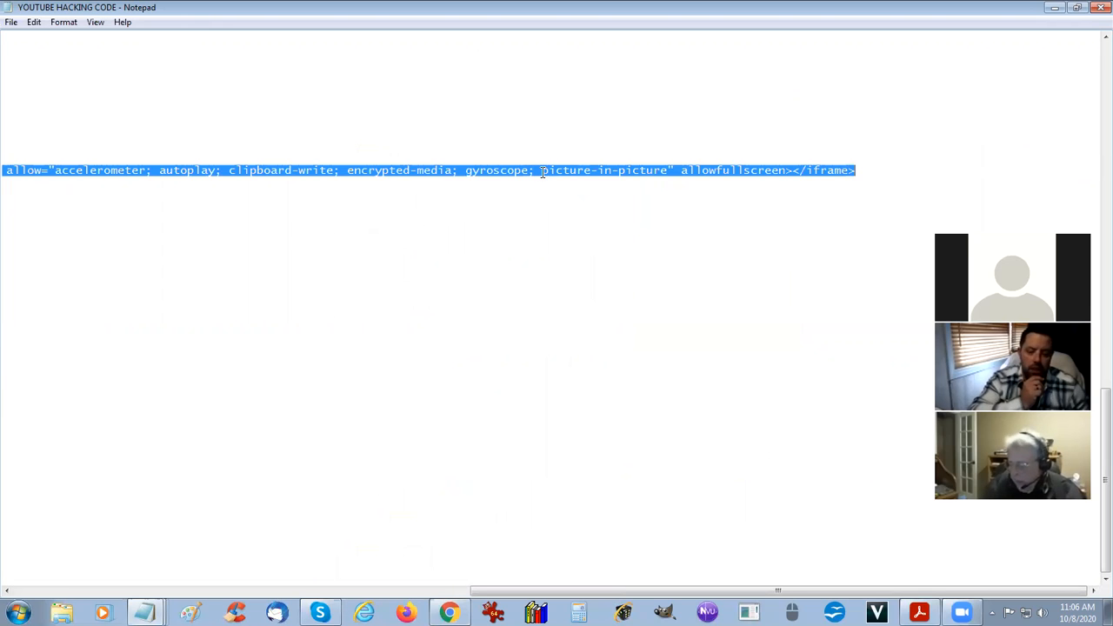
key("Left")
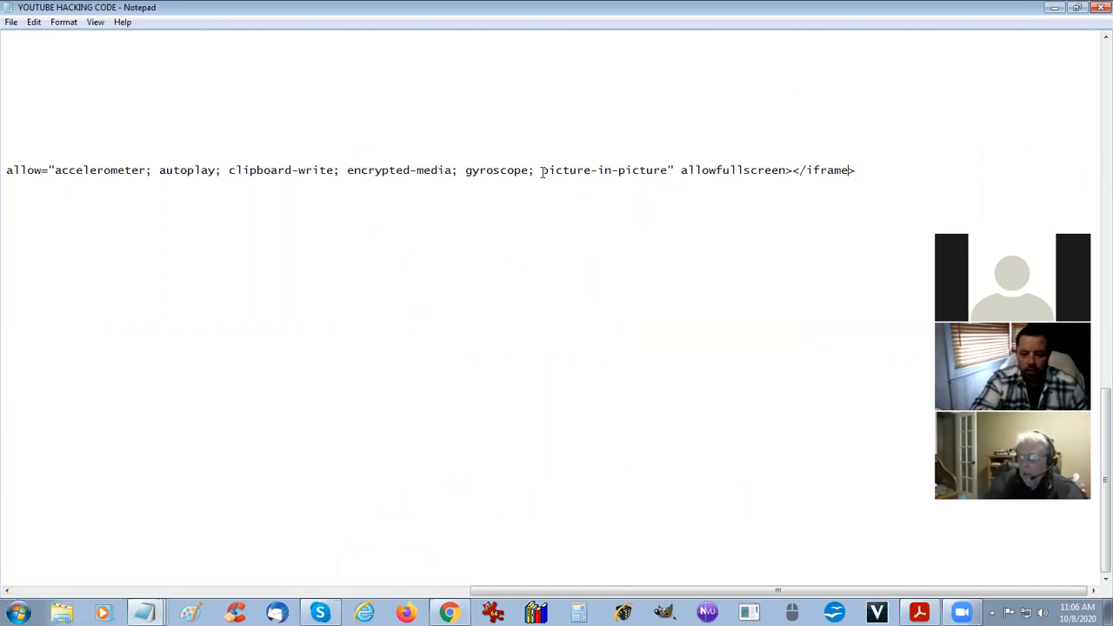
key("Home")
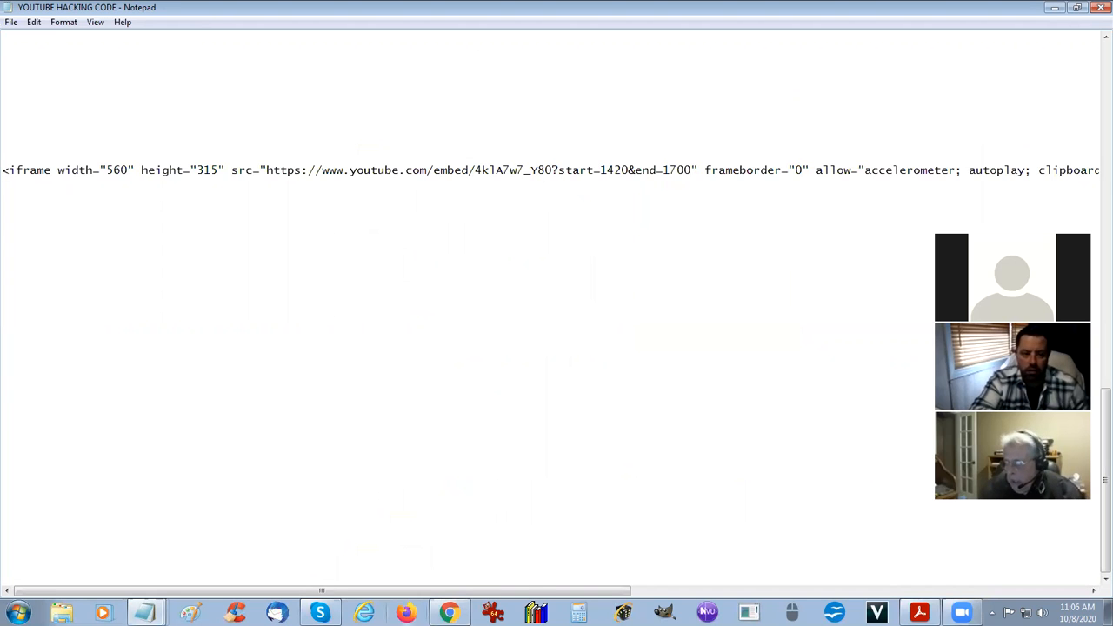
Return to the block's source code in Chrome, replace the video's entire iframe line with the copied embed code, and save the source.
key("alt+Tab")
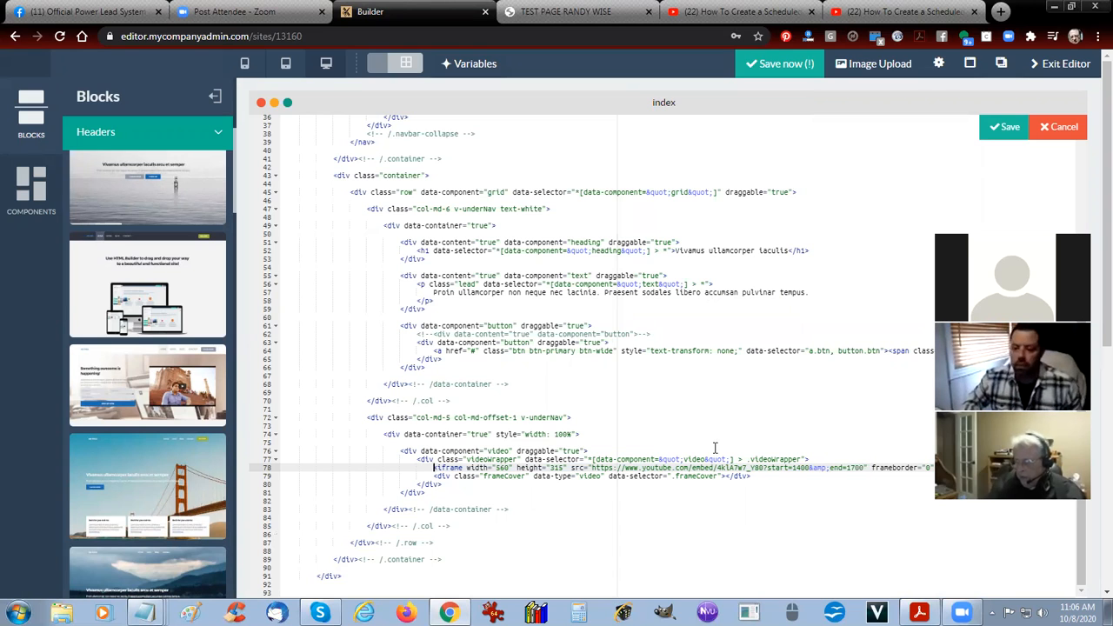
key("shift+End")
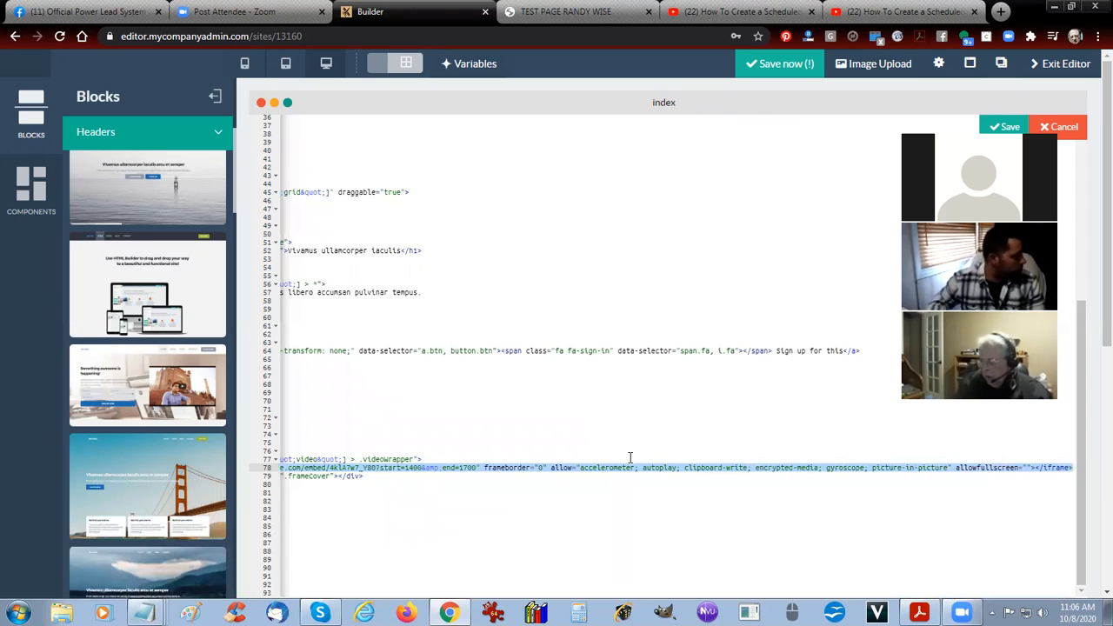
key("ctrl+v")
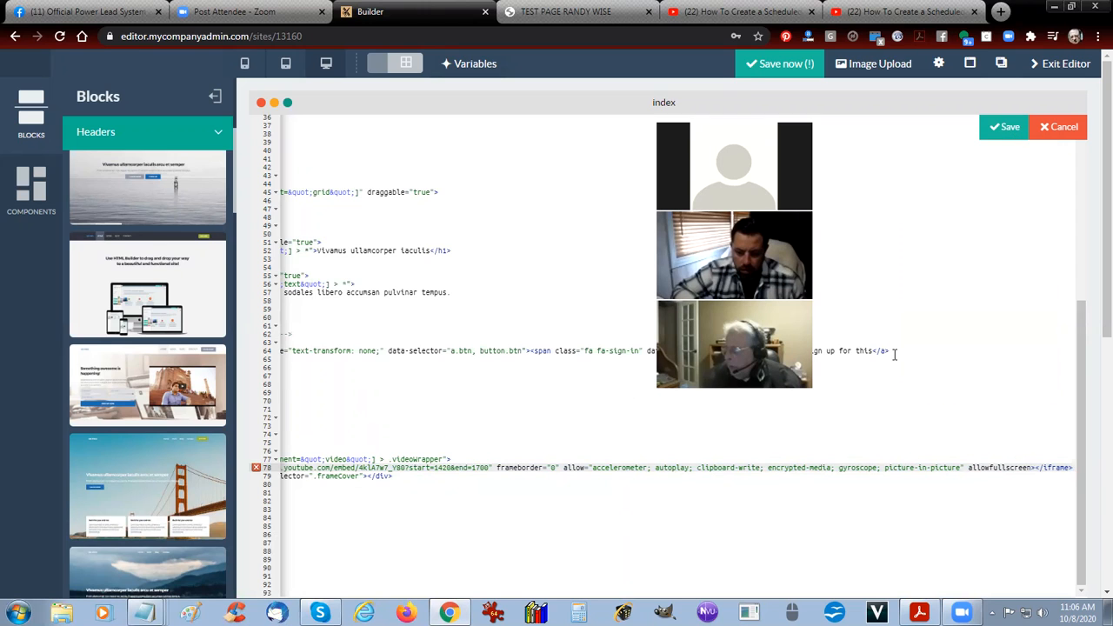
left_click(1004, 128)
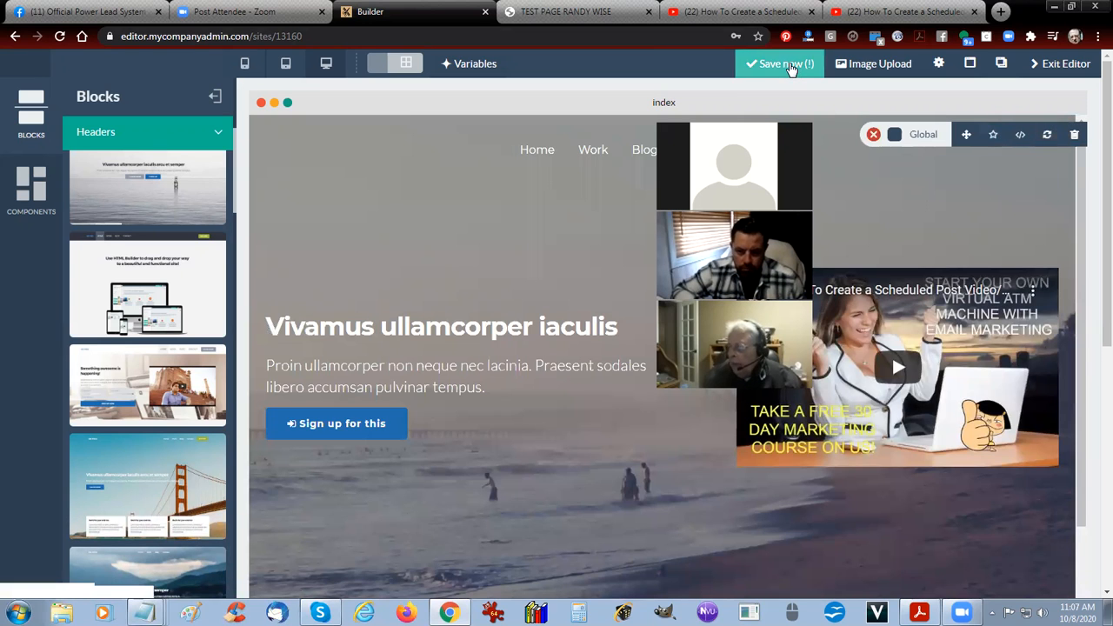
Save the site and exit the page editor.
left_click(789, 66)
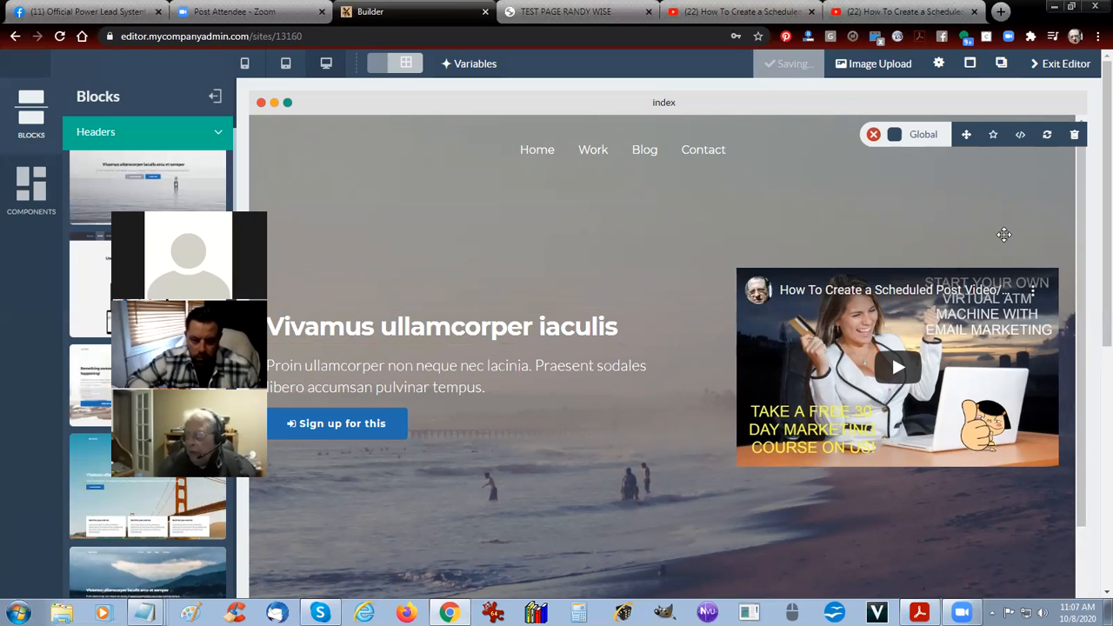
left_click(1056, 66)
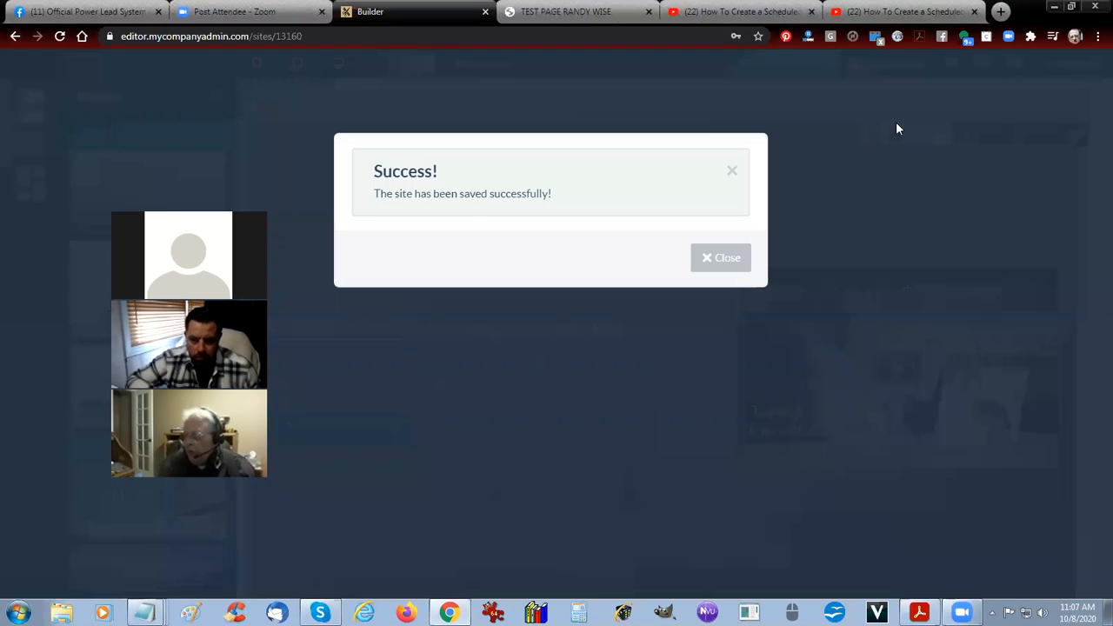
left_click(735, 258)
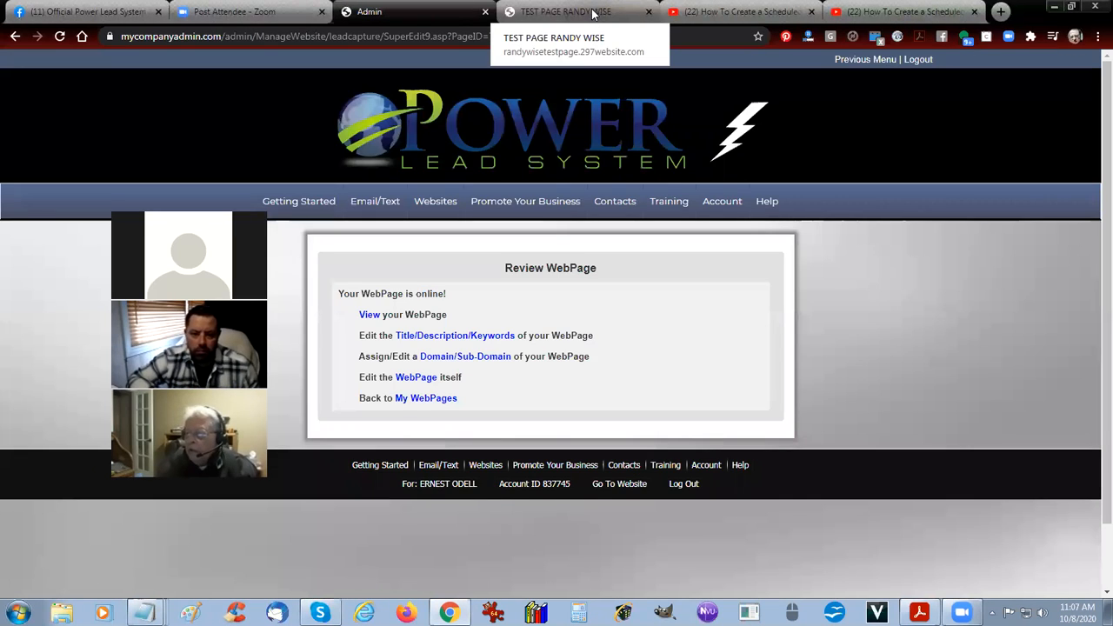
Reload the live test page and search its page source for 1700 to examine the published video iframe code, including its allowfullscreen attribute.
left_click(591, 13)
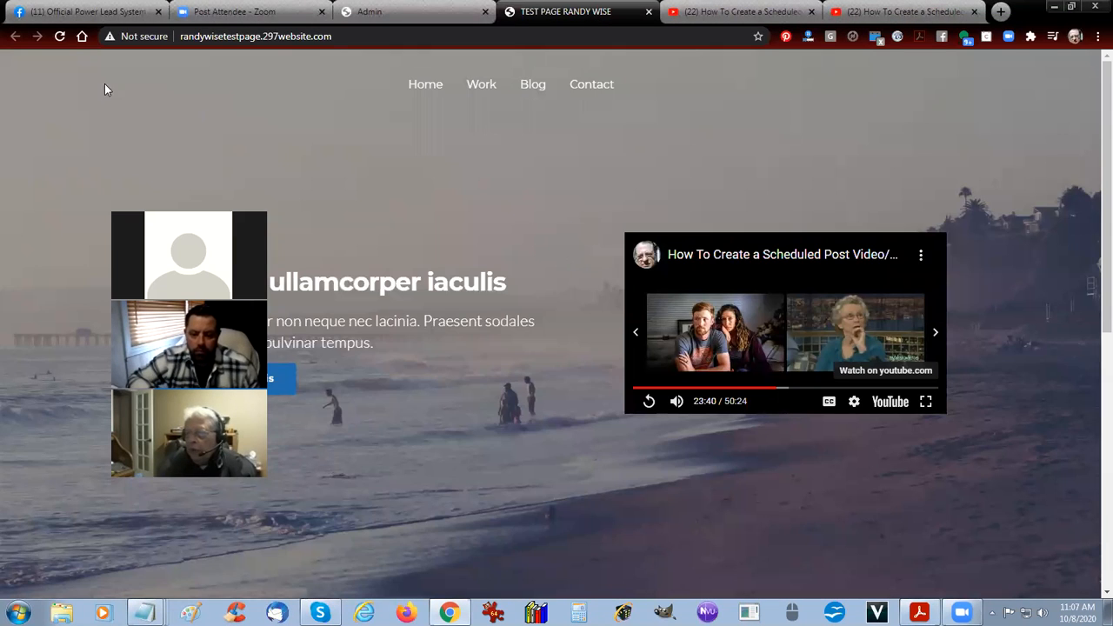
left_click(59, 36)
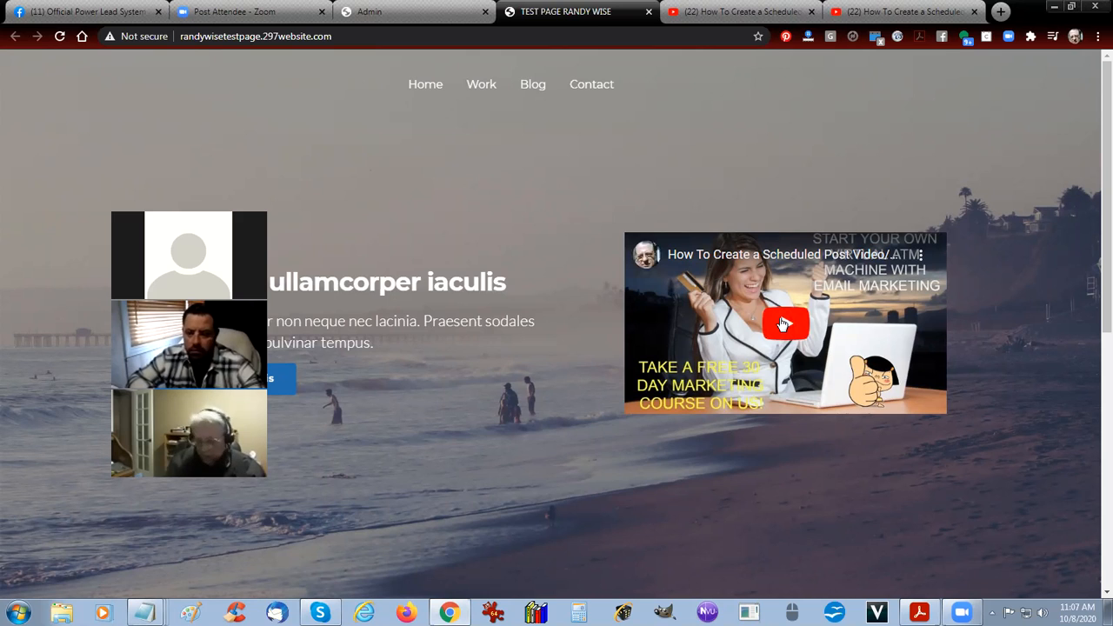
key("ctrl+u")
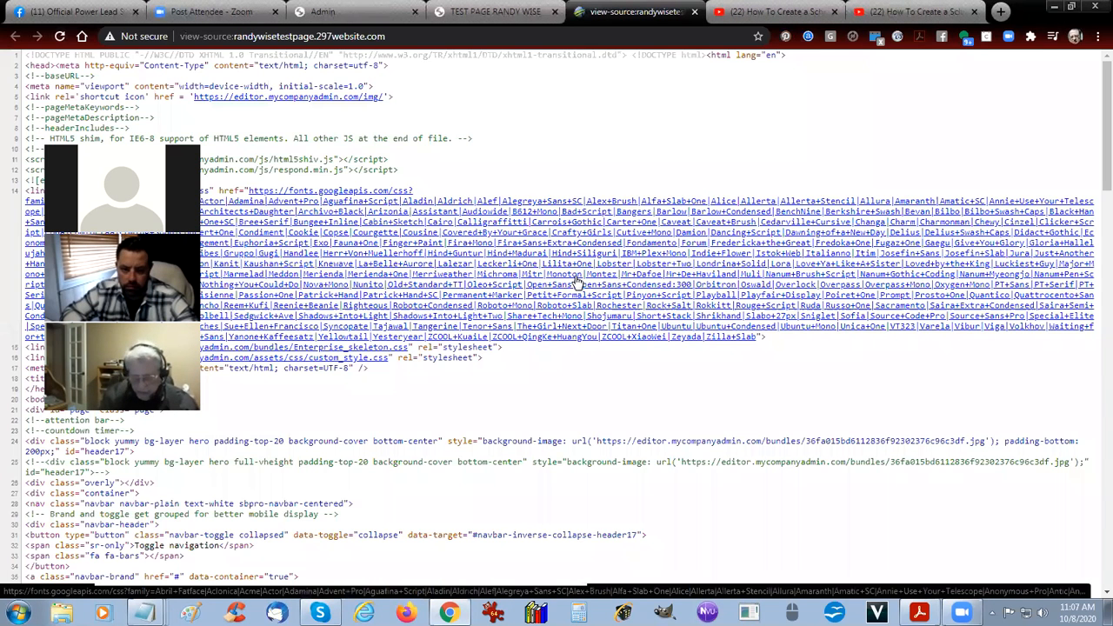
key("ctrl+f")
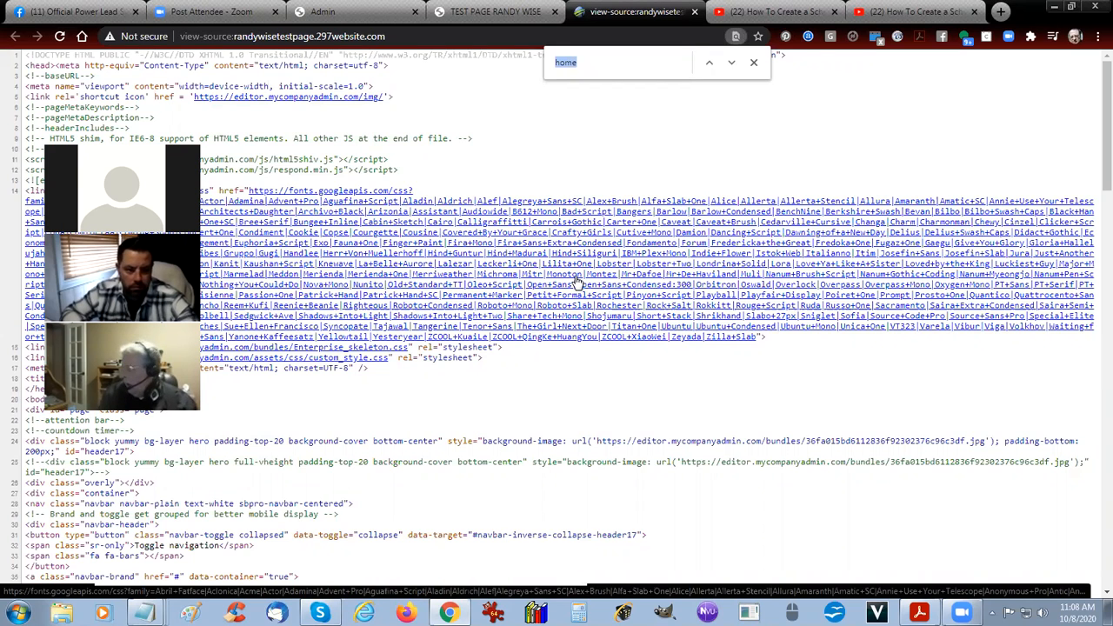
type("1700")
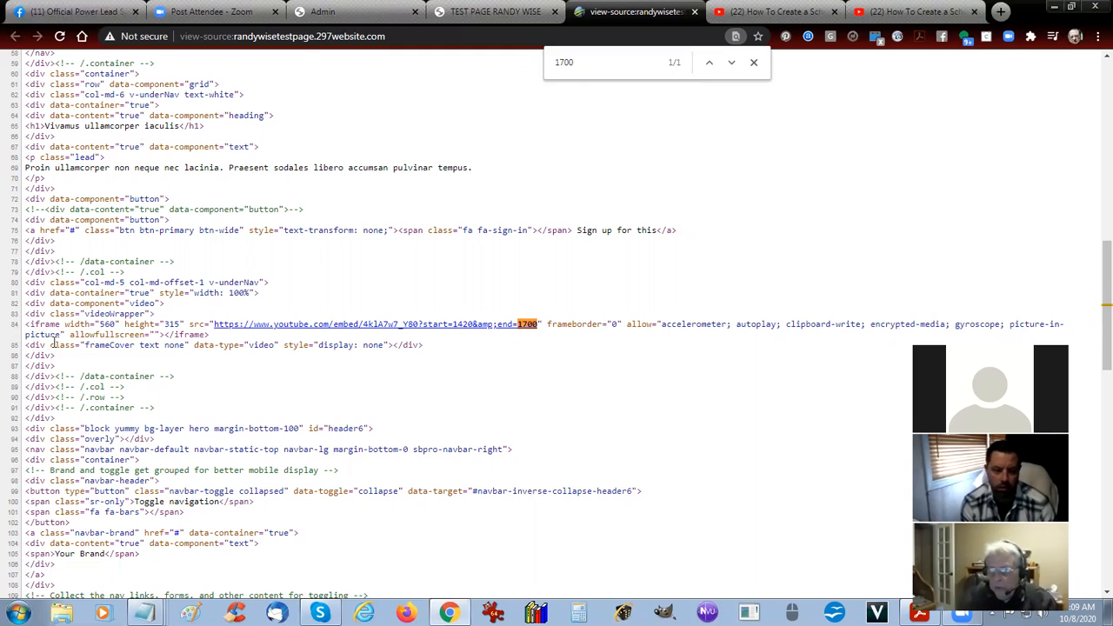
left_click_drag(69, 334, 142, 337)
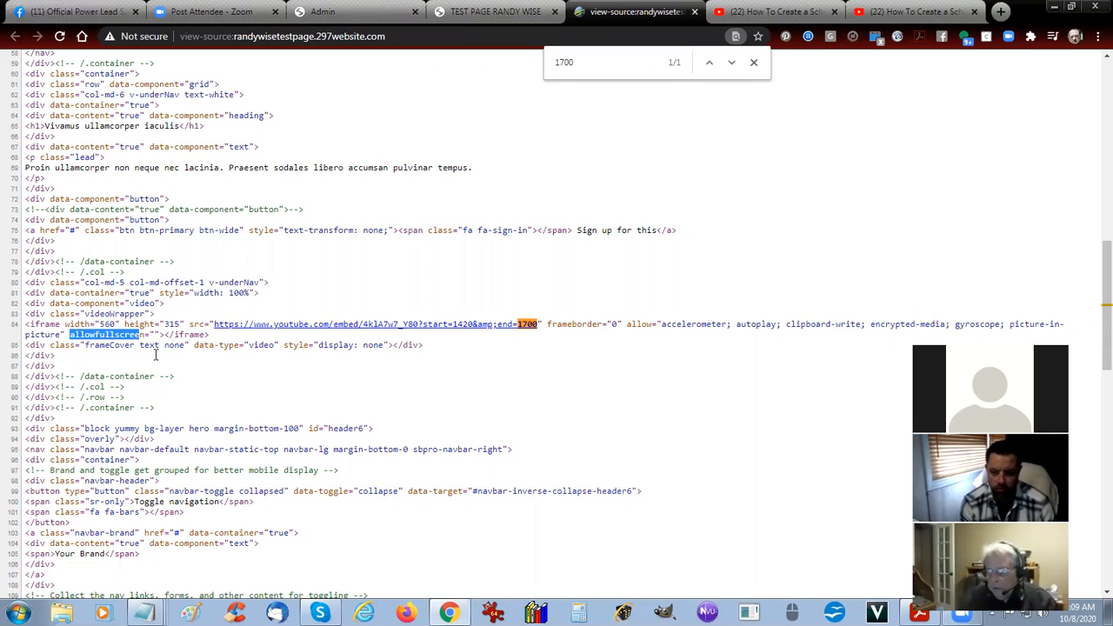
Return to the live test page, reload it, and play the beach header's video to check the clip's start time.
left_click(510, 13)
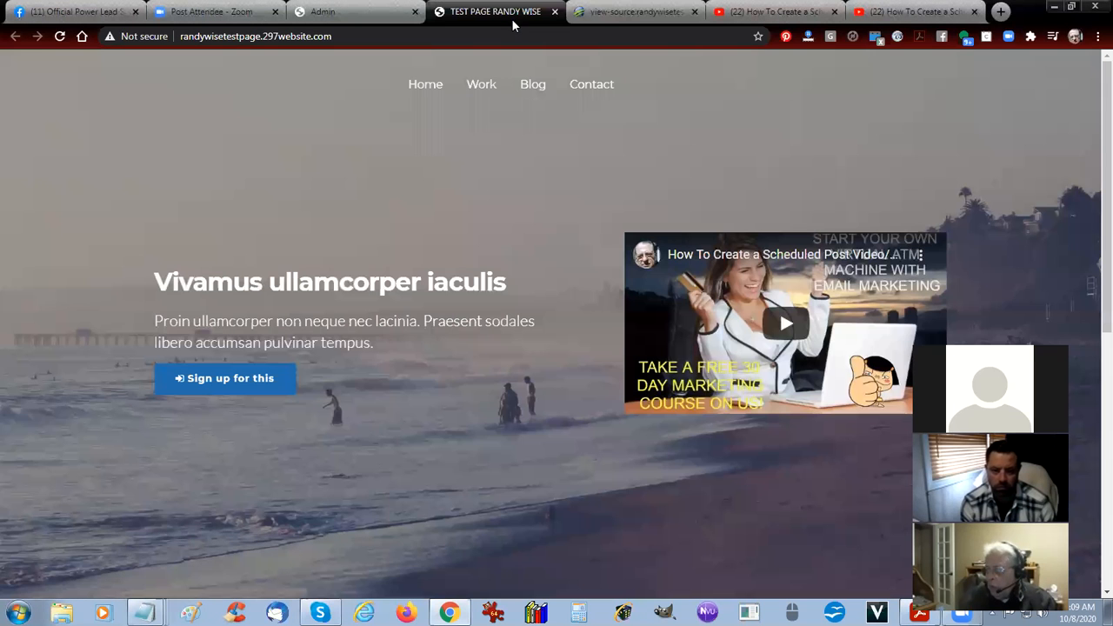
left_click(60, 36)
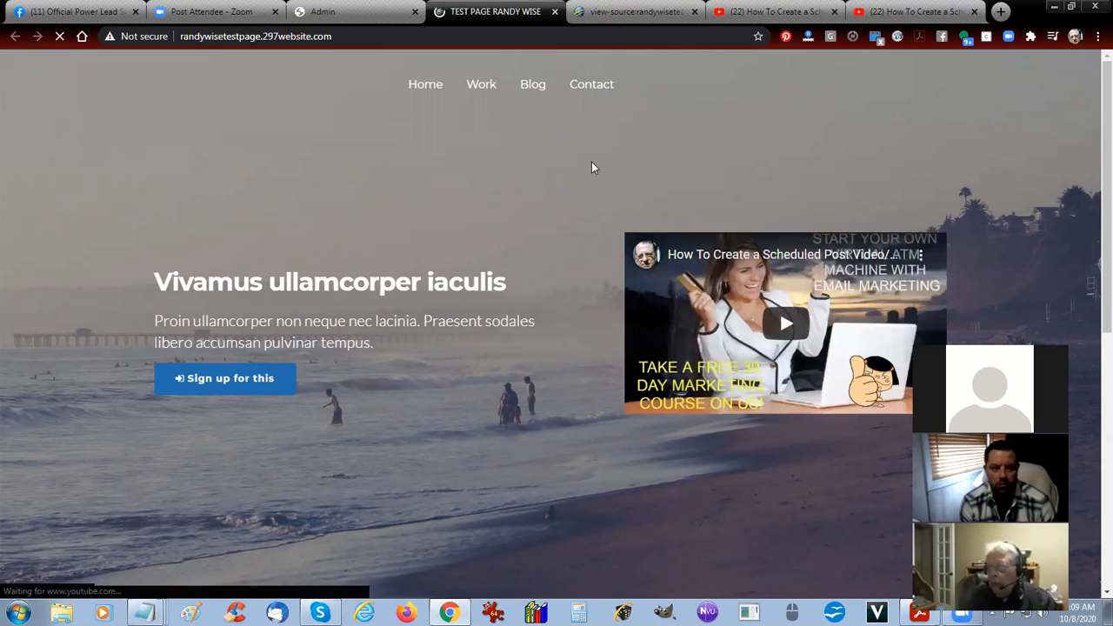
left_click(784, 320)
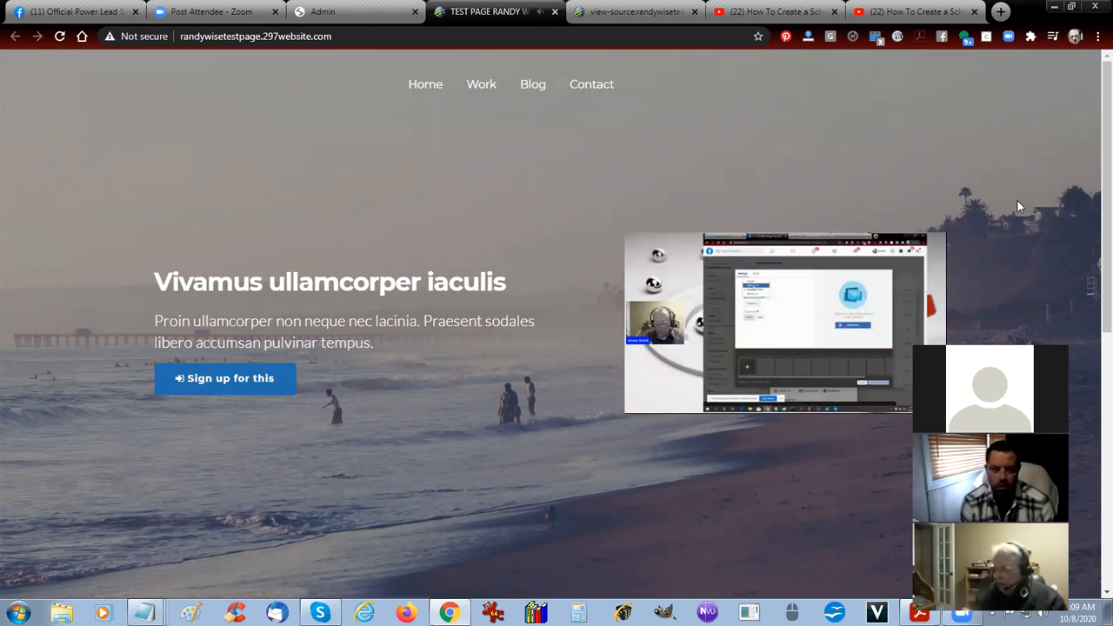
left_click(861, 330)
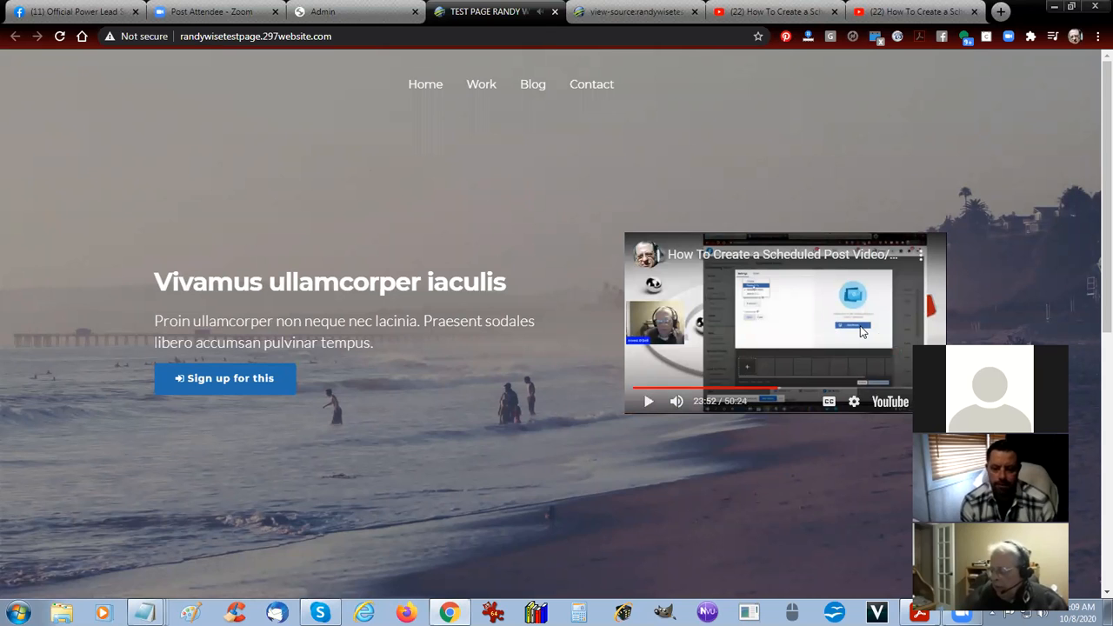
left_click(860, 330)
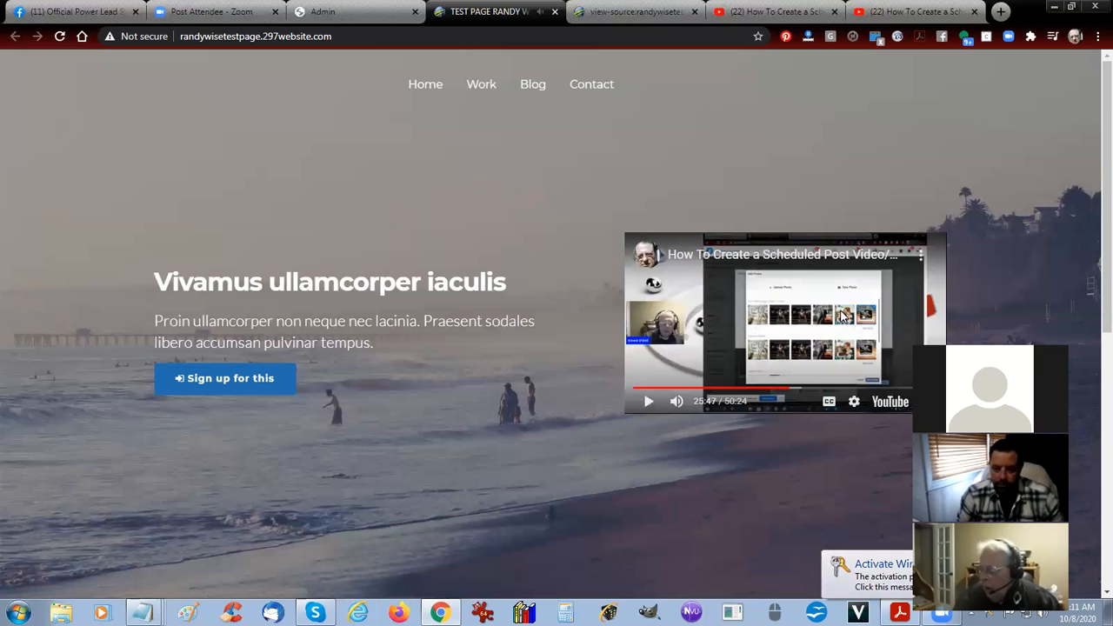
Play the video in the "Something awesome is happening!" section of the live page and close the page source tab.
scroll(657, 422, "down", 6)
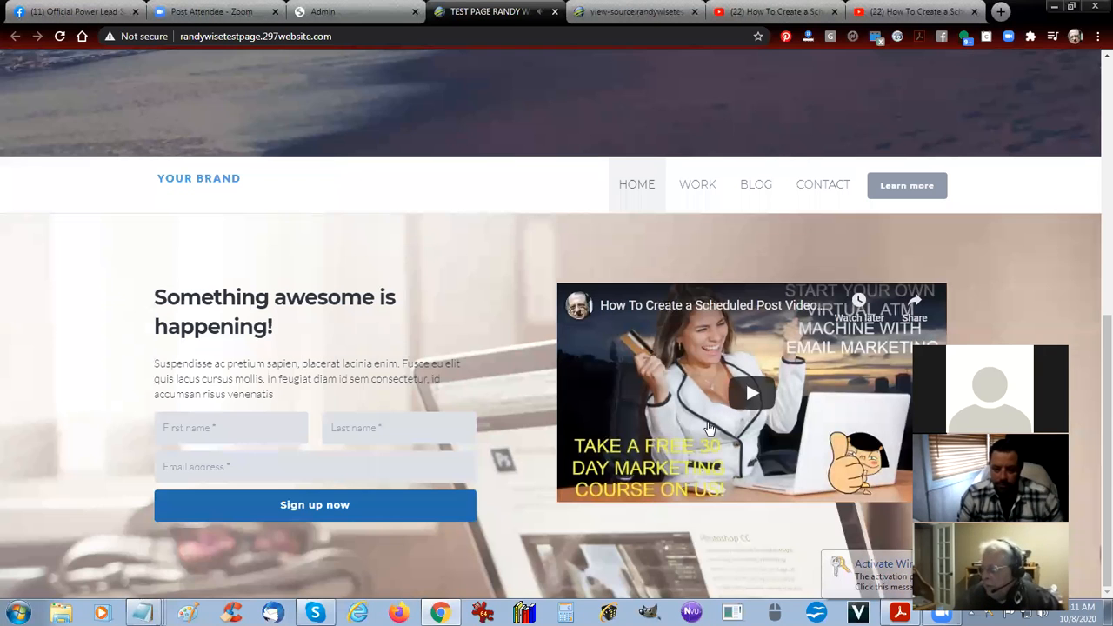
left_click(757, 394)
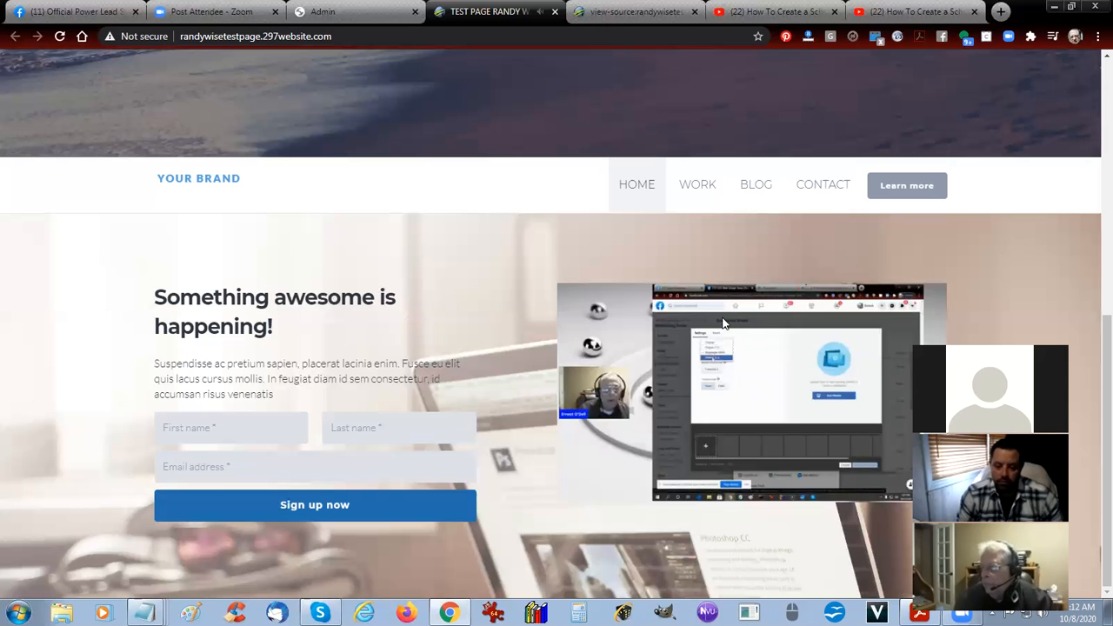
left_click(693, 12)
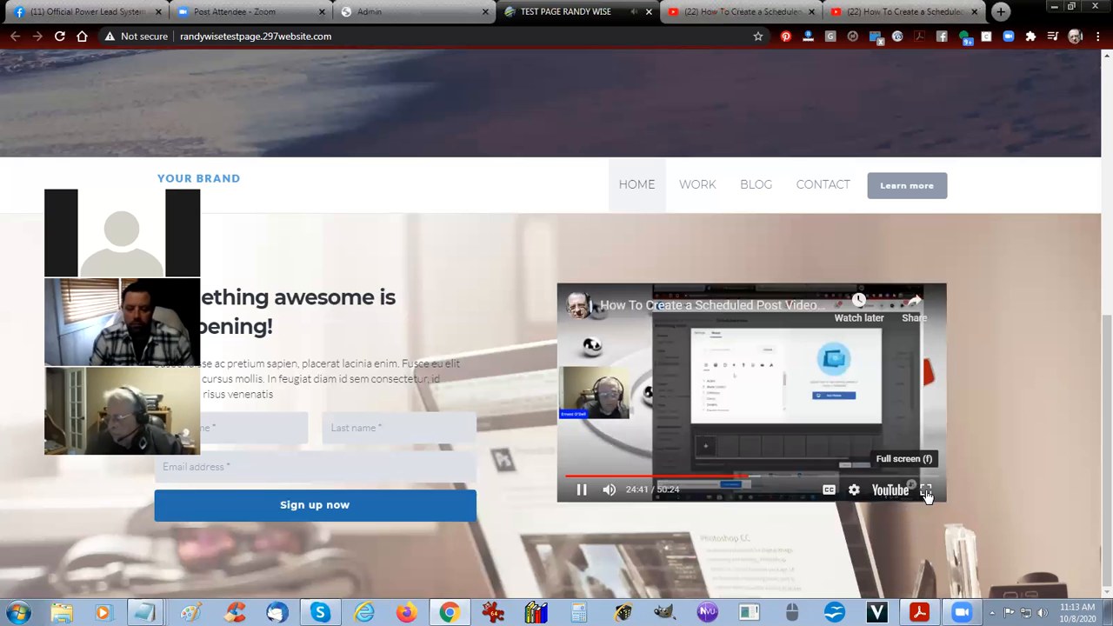
Watch the lower section's video in full screen until the clip ends, and exit full screen.
left_click(927, 494)
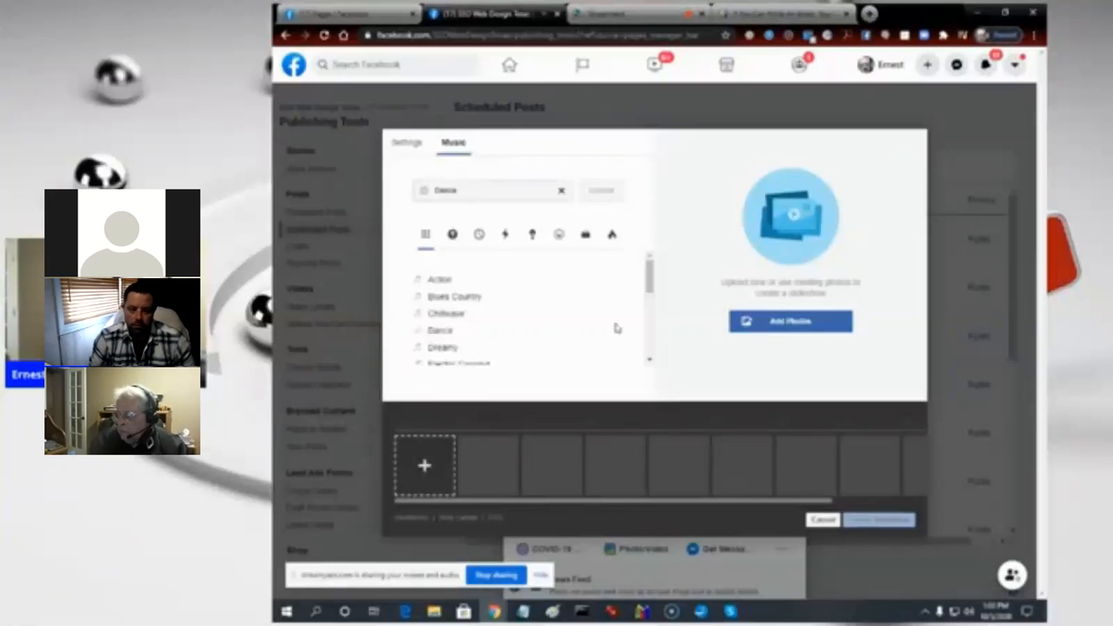
left_click_drag(649, 285, 484, 334)
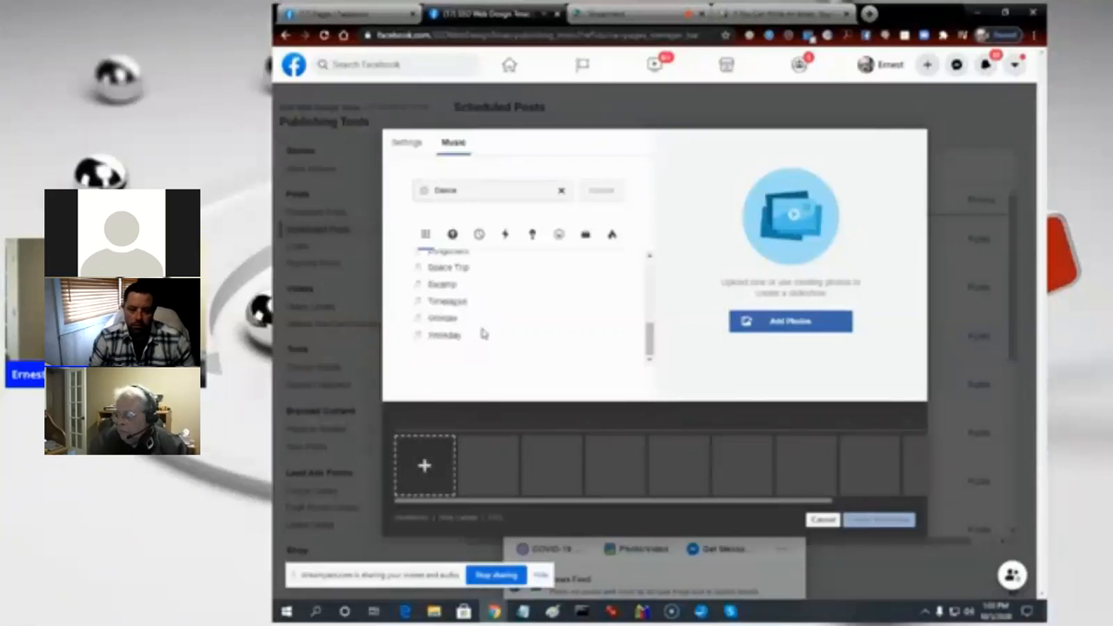
left_click(446, 338)
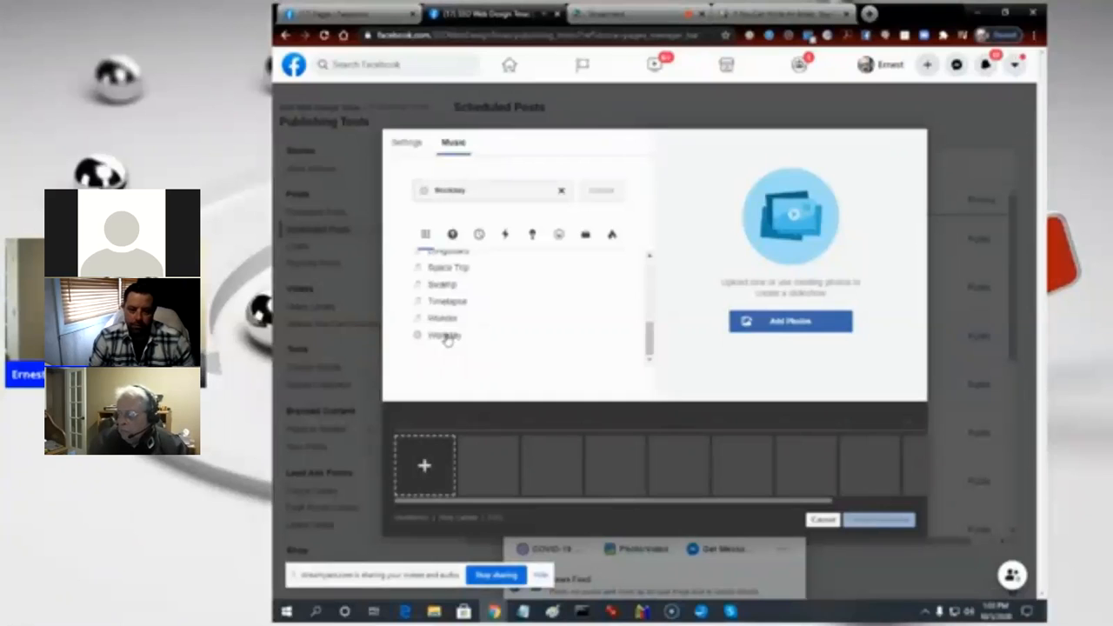
left_click(442, 318)
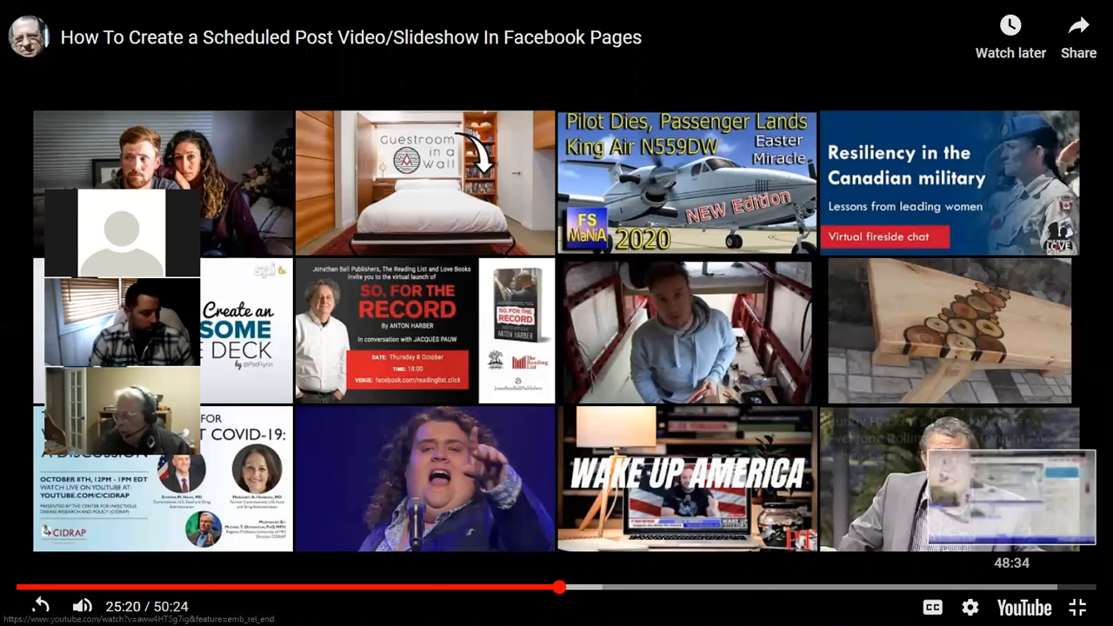
left_click(1077, 607)
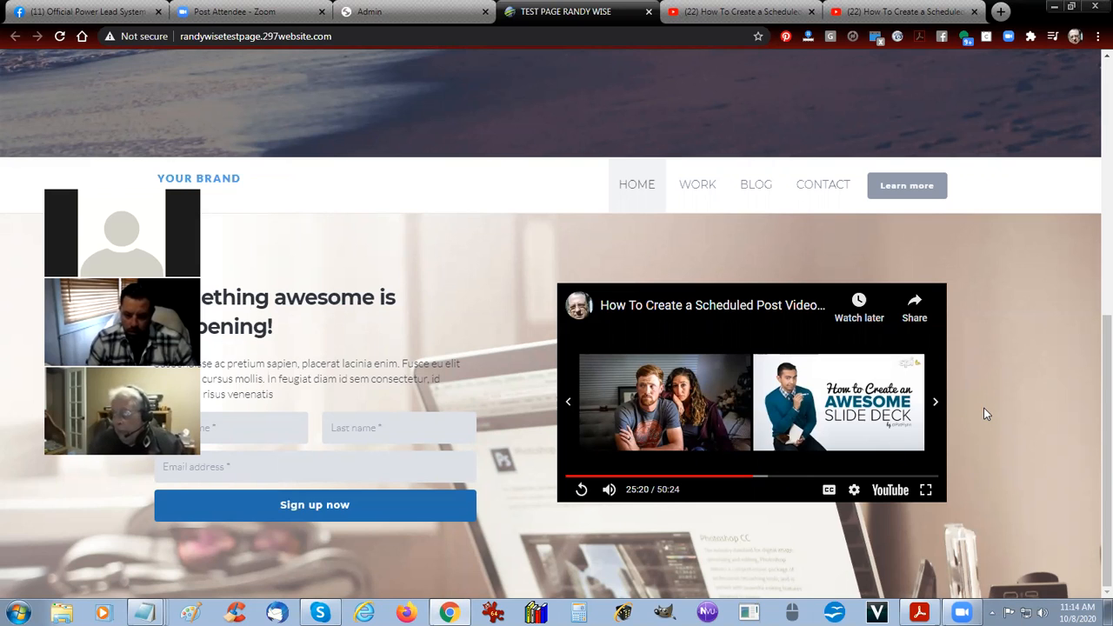
Close the duplicate YouTube video tab and dismiss the Embed Video dialog on the remaining YouTube page.
left_click(427, 13)
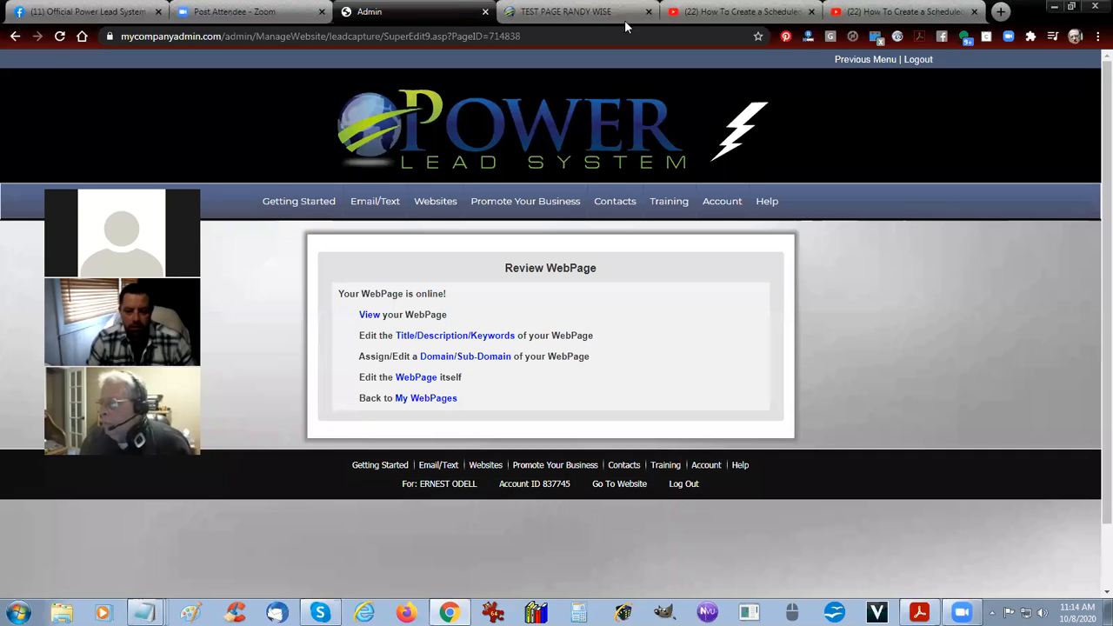
left_click(876, 17)
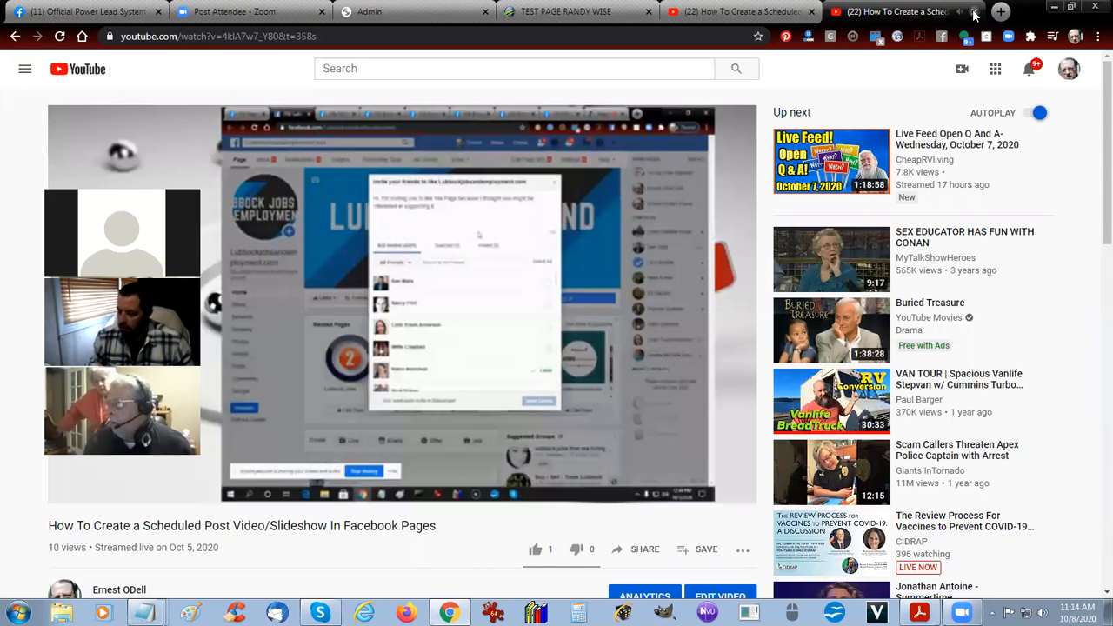
left_click(974, 12)
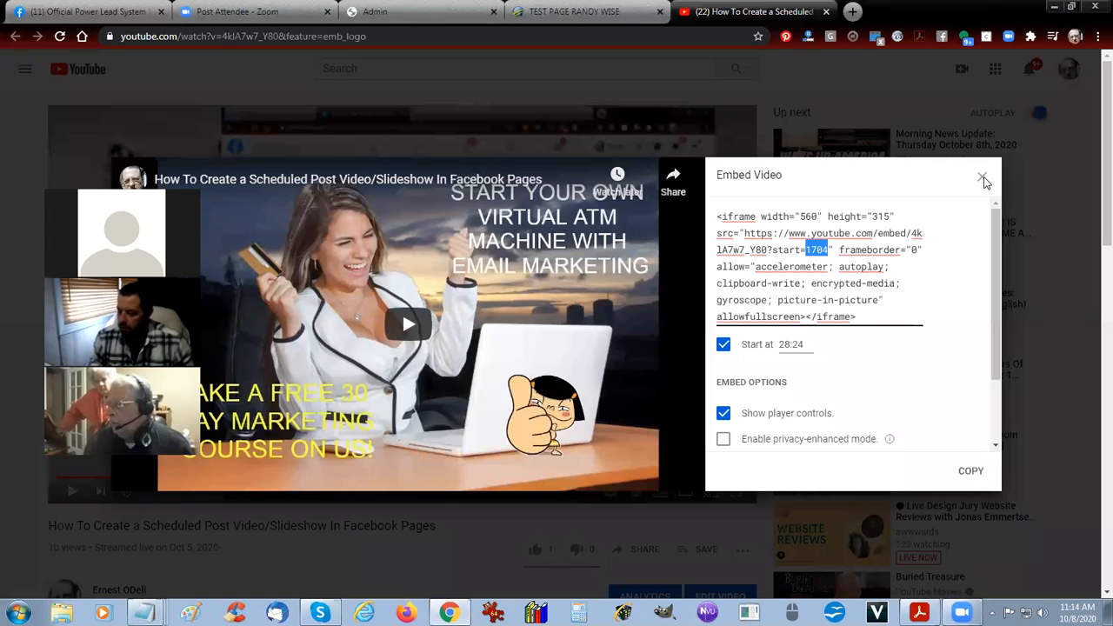
left_click(563, 254)
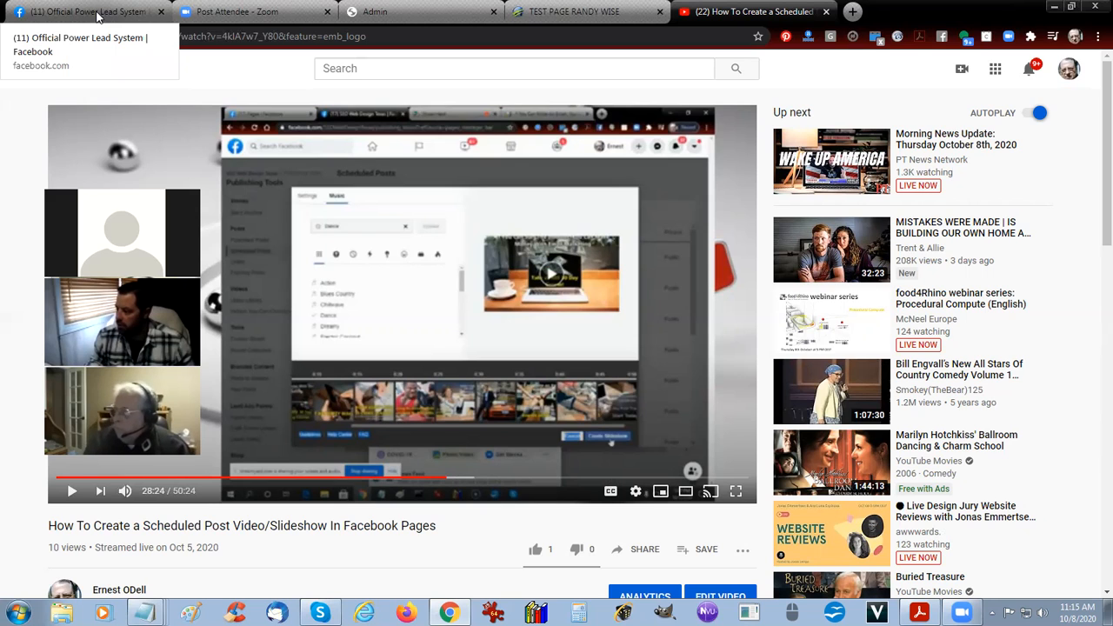
Switch to the Official Power Lead System group on Facebook and open the Messenger chat with the group post's author.
left_click(97, 16)
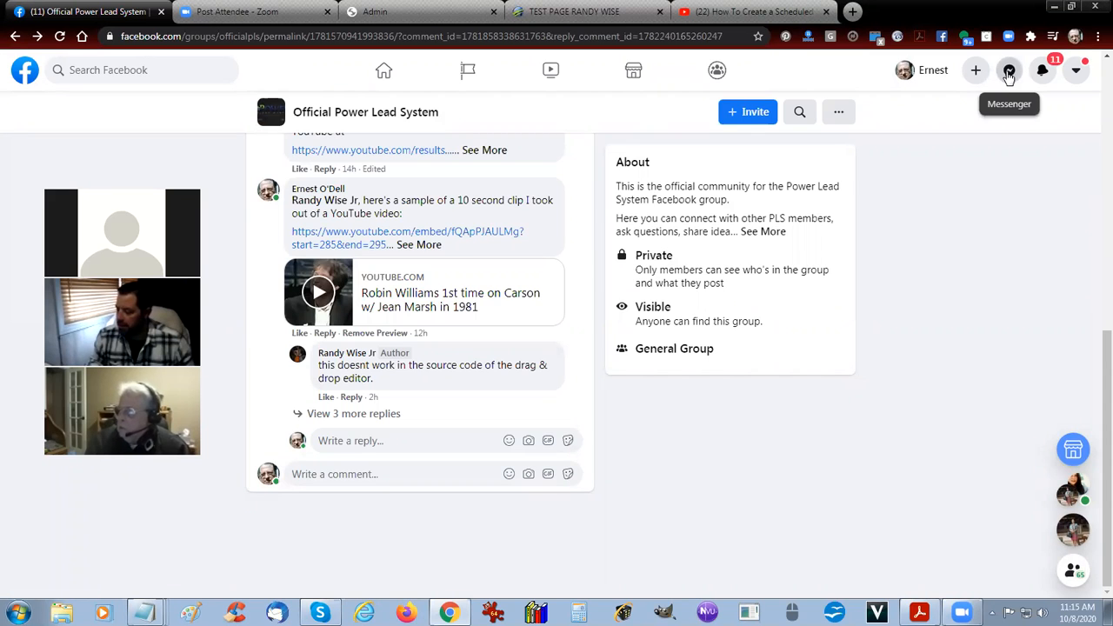
left_click(1009, 73)
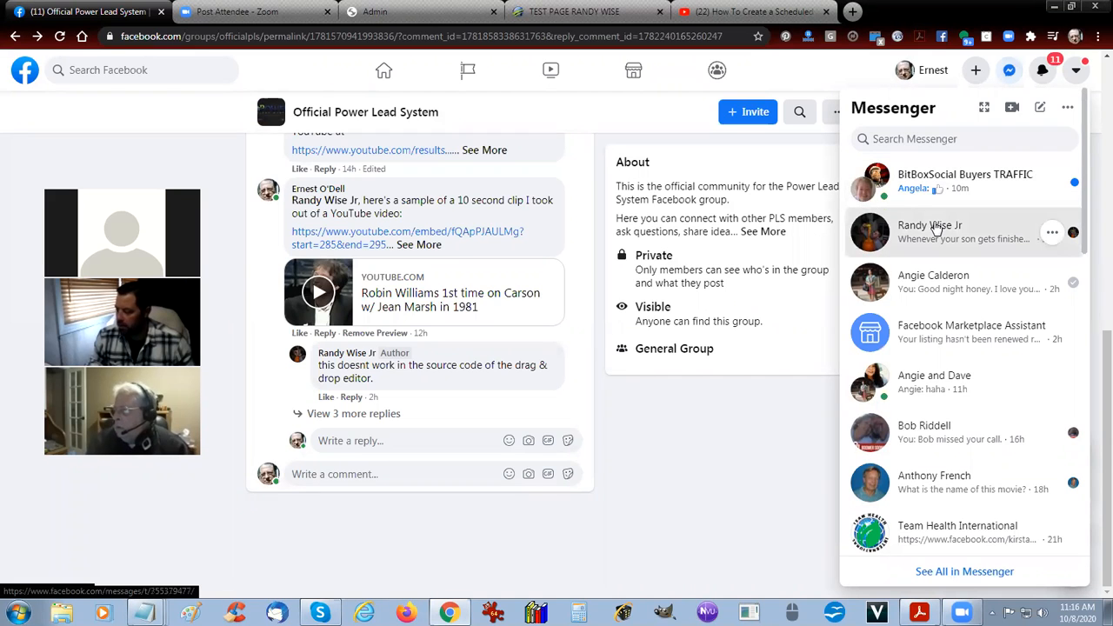
left_click(936, 228)
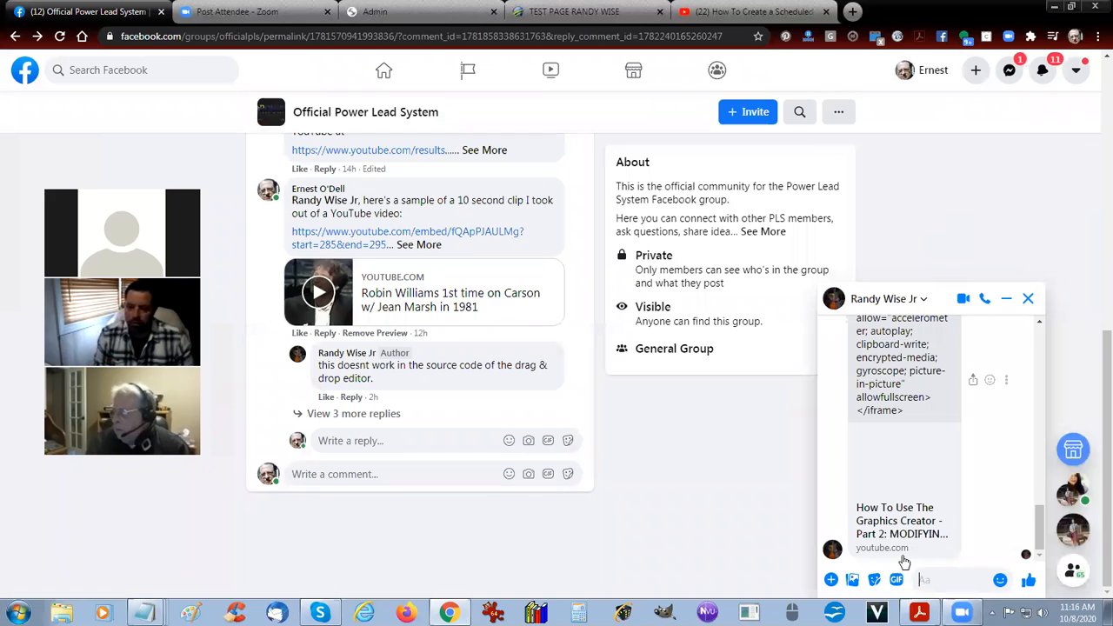